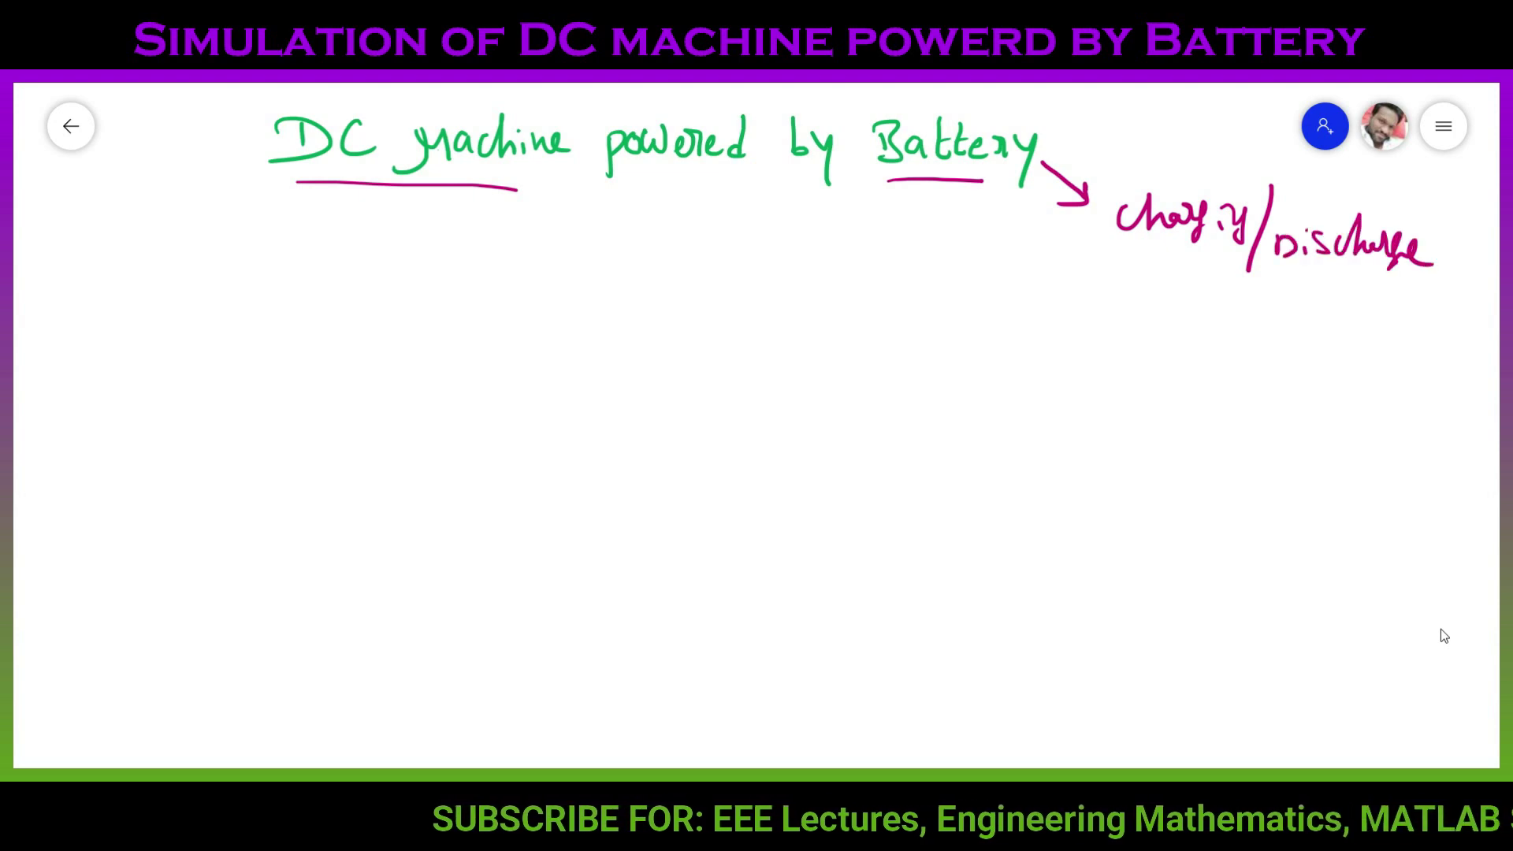
- Circle "Machine" in the heading and write "motor/generator" beneath it
{"action": "mouse_move", "coordinate": [441, 100]}
{"action": "left_mouse_down"}
{"action": "mouse_move", "coordinate": [405, 157]}
{"action": "mouse_move", "coordinate": [505, 199]}
{"action": "mouse_move", "coordinate": [600, 141]}
{"action": "mouse_move", "coordinate": [524, 95]}
{"action": "mouse_move", "coordinate": [413, 101]}
{"action": "left_mouse_up"}
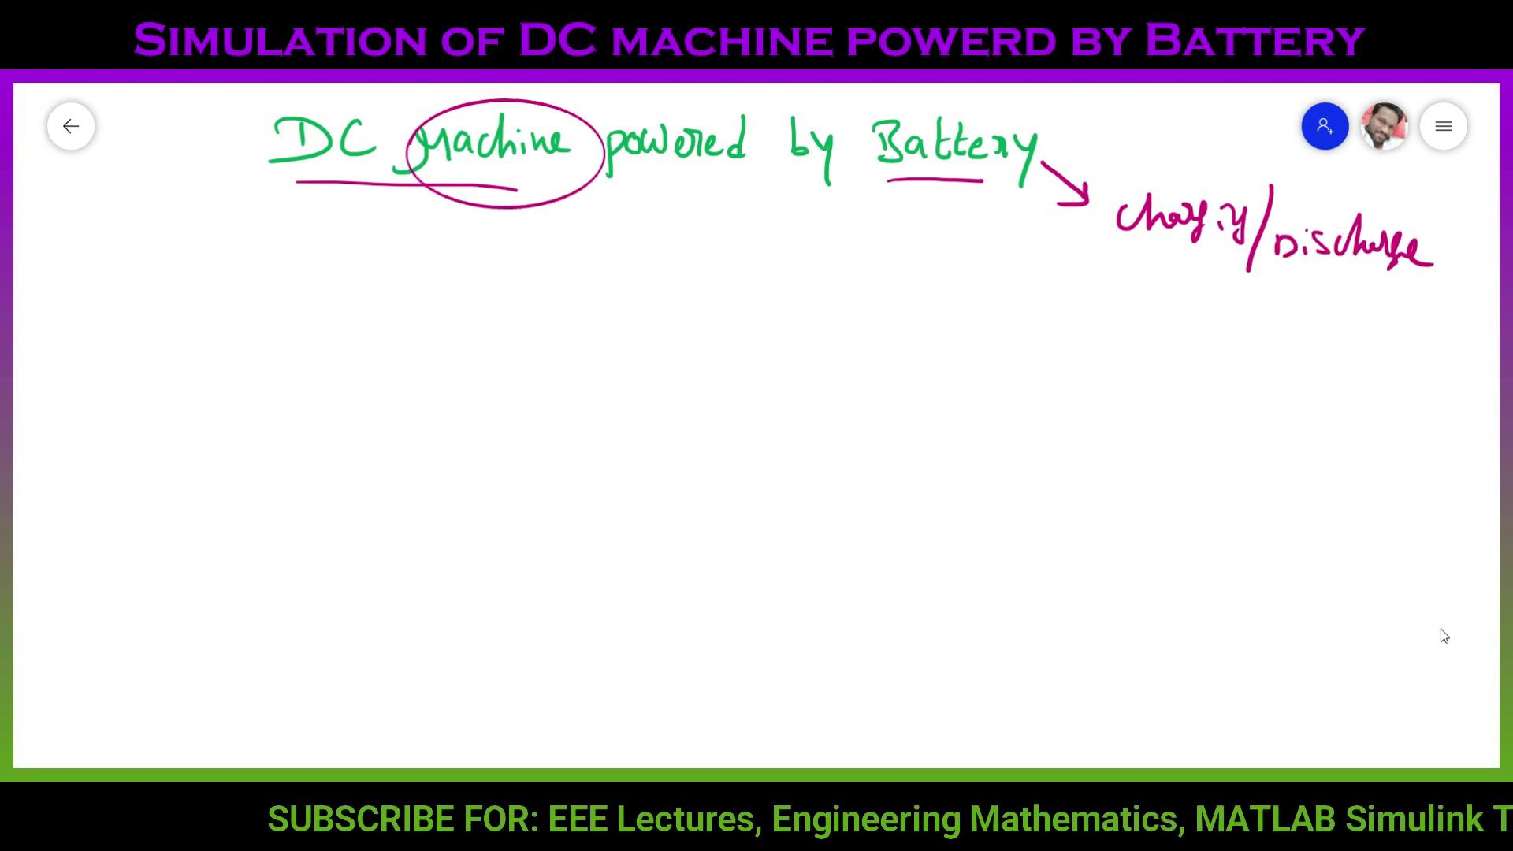
{"action": "mouse_move", "coordinate": [426, 253]}
{"action": "left_mouse_down"}
{"action": "mouse_move", "coordinate": [434, 233]}
{"action": "mouse_move", "coordinate": [508, 230]}
{"action": "mouse_move", "coordinate": [514, 279]}
{"action": "mouse_move", "coordinate": [551, 267]}
{"action": "mouse_move", "coordinate": [566, 241]}
{"action": "mouse_move", "coordinate": [624, 242]}
{"action": "left_mouse_up"}
{"action": "left_click_drag", "start_coordinate": [635, 236], "coordinate": [645, 261]}
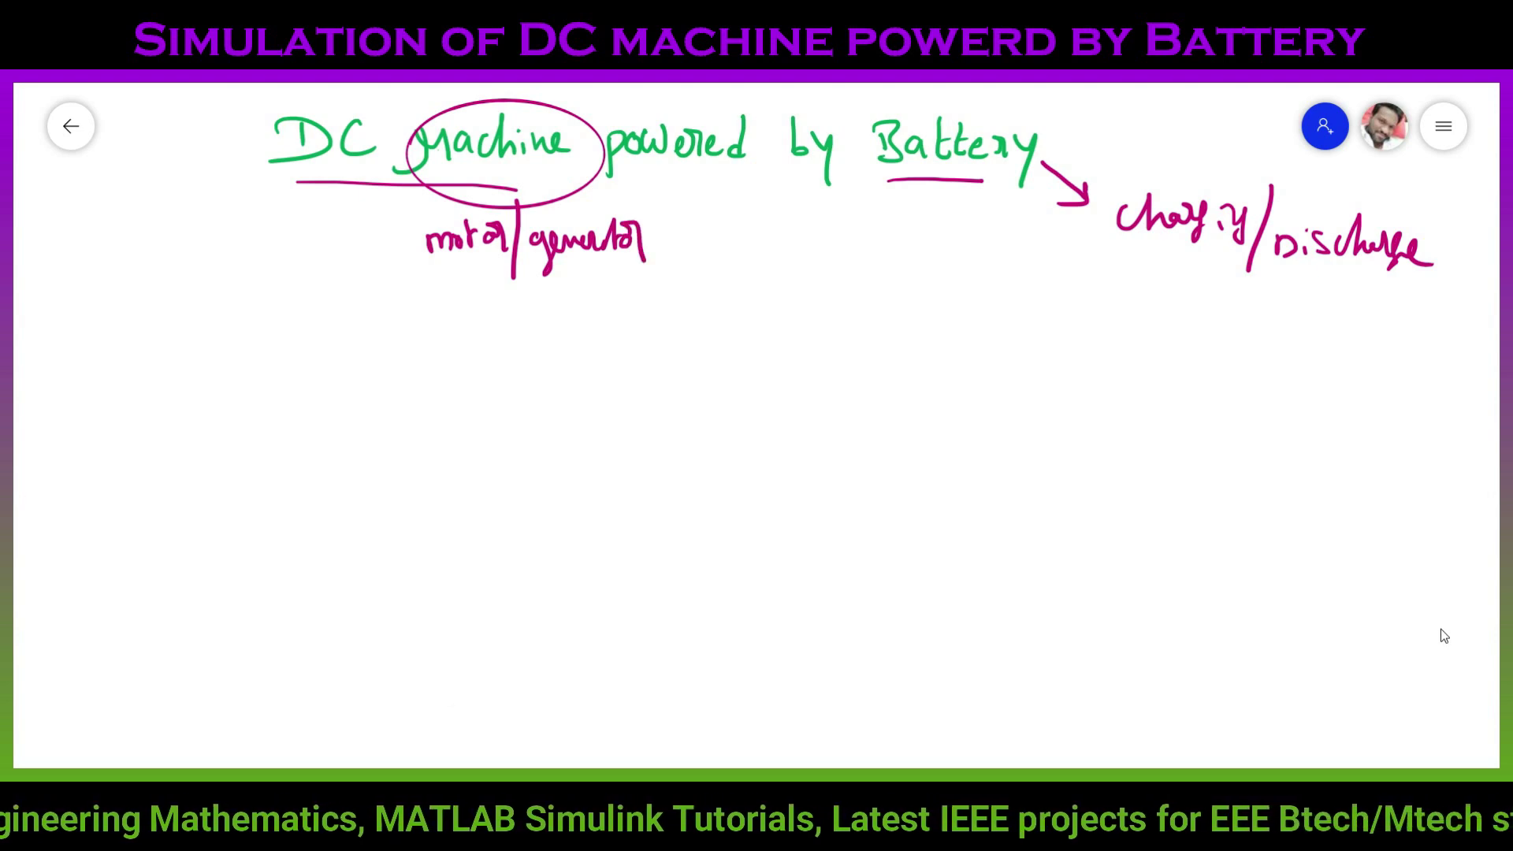
- Sketch a battery in blue below the heading as a box with horizontal bands and label it "Battery"
{"action": "mouse_move", "coordinate": [234, 380]}
{"action": "left_mouse_down"}
{"action": "mouse_move", "coordinate": [224, 498]}
{"action": "mouse_move", "coordinate": [329, 501]}
{"action": "left_mouse_up"}
{"action": "left_click_drag", "start_coordinate": [230, 409], "coordinate": [309, 410]}
{"action": "left_click_drag", "start_coordinate": [211, 452], "coordinate": [309, 451]}
{"action": "left_click_drag", "start_coordinate": [298, 485], "coordinate": [322, 484]}
{"action": "left_click_drag", "start_coordinate": [227, 496], "coordinate": [279, 493]}
{"action": "left_click_drag", "start_coordinate": [186, 384], "coordinate": [260, 347]}
{"action": "left_click_drag", "start_coordinate": [268, 347], "coordinate": [320, 378]}
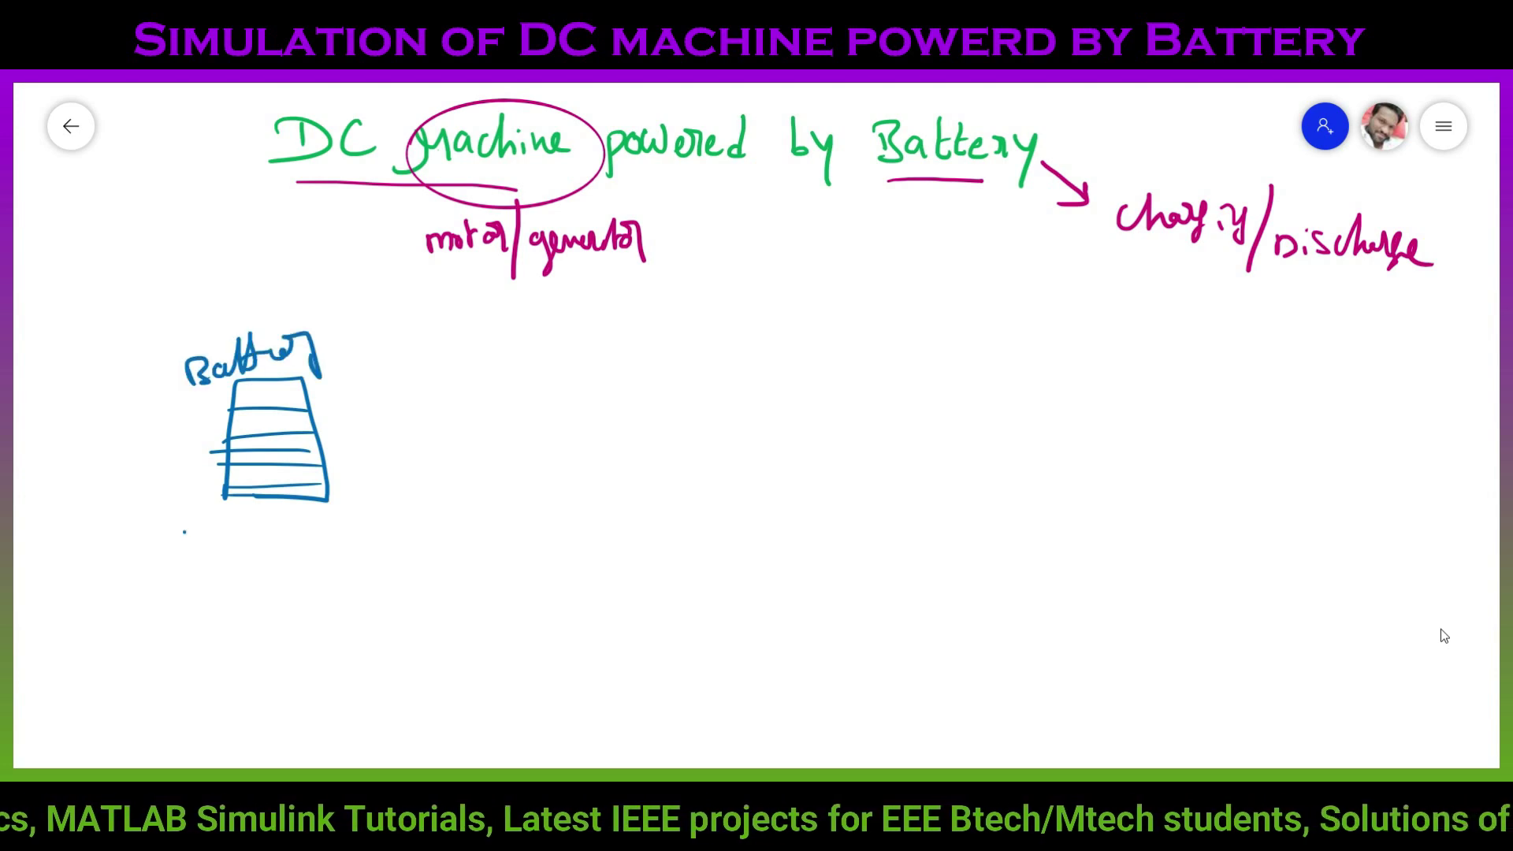
- Write the battery type "Li-ion" beneath the battery sketch and put a tick beside it
{"action": "left_click_drag", "start_coordinate": [182, 530], "coordinate": [206, 557]}
{"action": "mouse_move", "coordinate": [200, 543]}
{"action": "left_mouse_down"}
{"action": "mouse_move", "coordinate": [211, 555]}
{"action": "mouse_move", "coordinate": [251, 537]}
{"action": "left_mouse_up"}
{"action": "left_click_drag", "start_coordinate": [261, 543], "coordinate": [304, 525]}
{"action": "left_click_drag", "start_coordinate": [191, 595], "coordinate": [199, 622]}
{"action": "key", "text": "ctrl+z"}
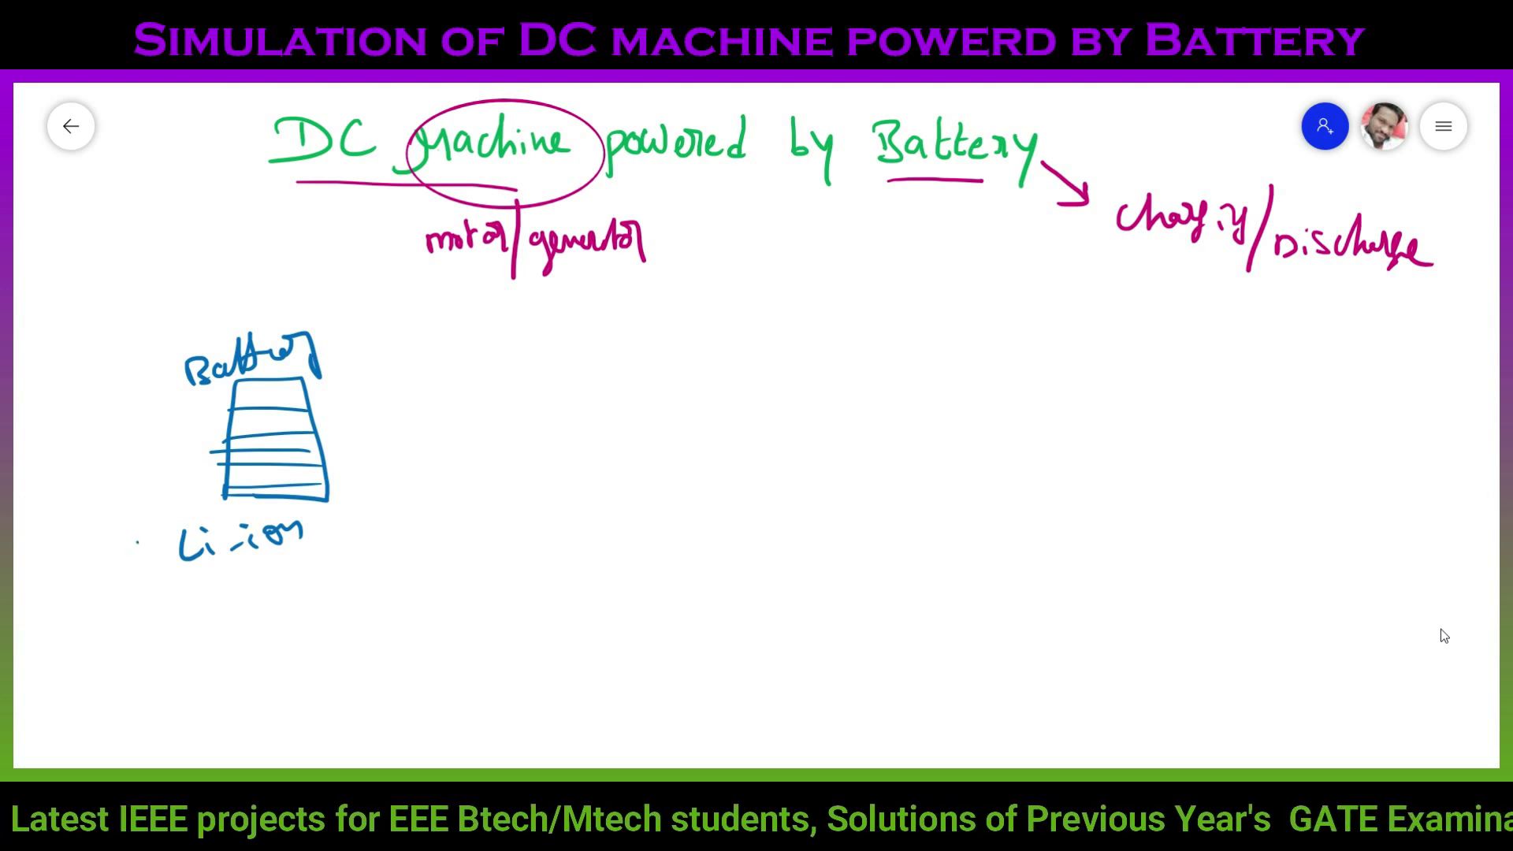
{"action": "left_click_drag", "start_coordinate": [137, 542], "coordinate": [201, 505]}
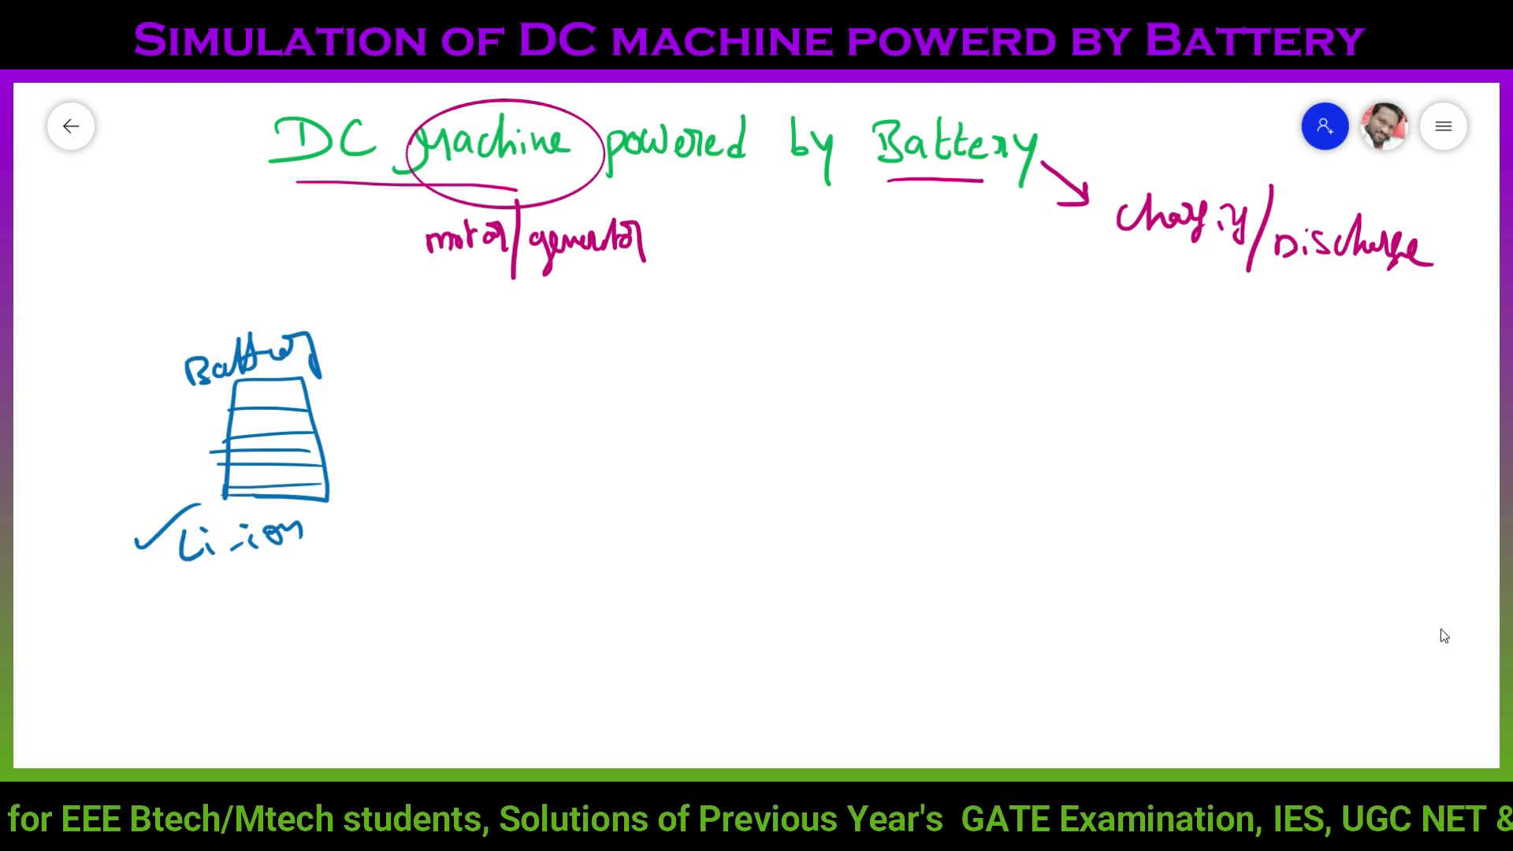
- Note the battery ratings 200 V and 6.5 Ah in green, write "DC" beside Li-ion, and tick "DC" in the heading
{"action": "left_click_drag", "start_coordinate": [224, 587], "coordinate": [237, 611]}
{"action": "left_click_drag", "start_coordinate": [250, 587], "coordinate": [250, 587]}
{"action": "left_click_drag", "start_coordinate": [264, 583], "coordinate": [293, 558]}
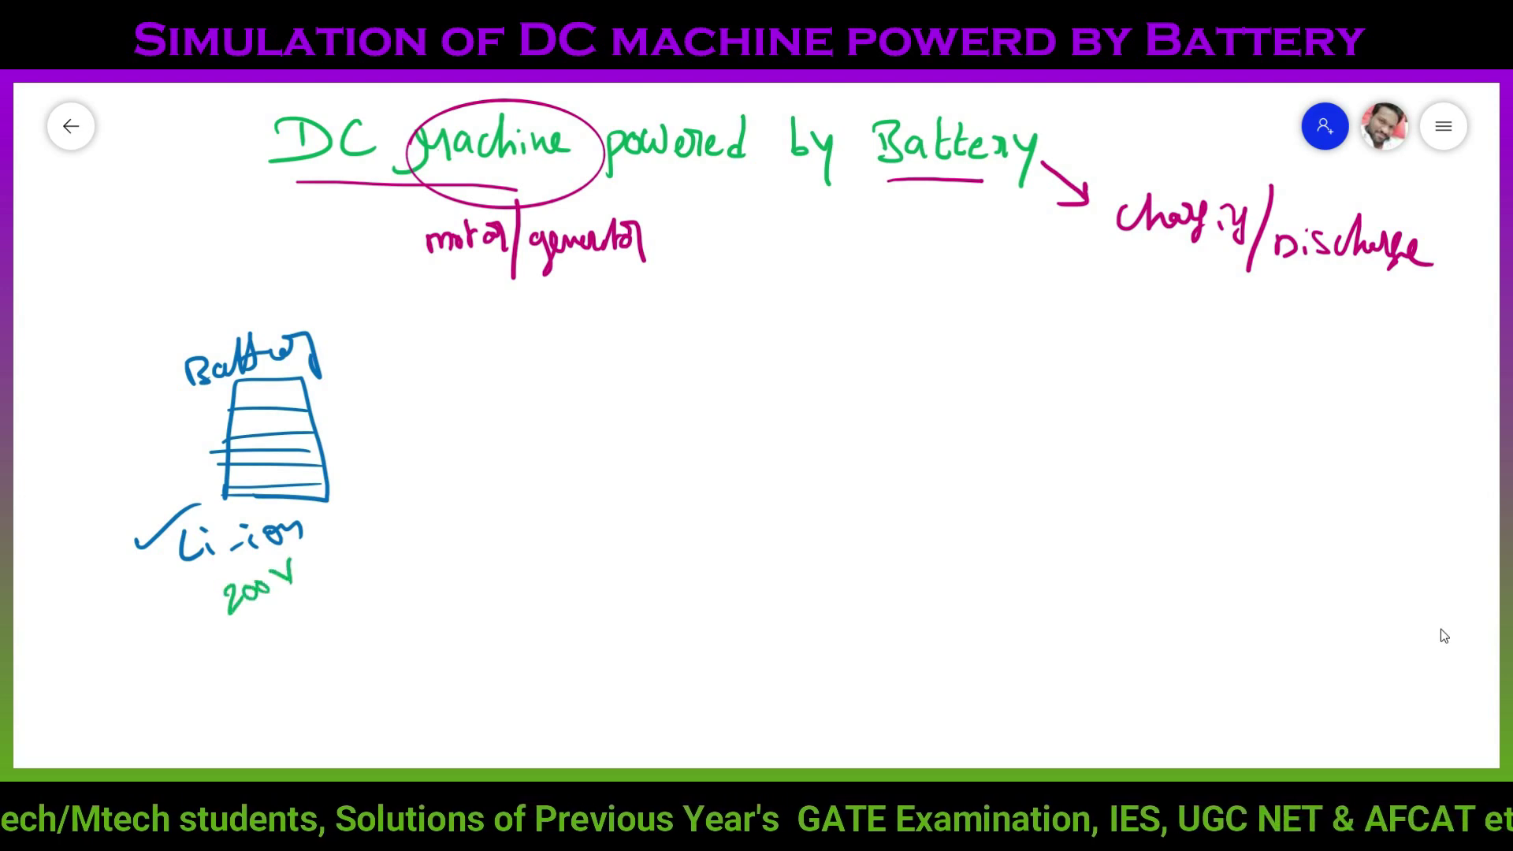
{"action": "mouse_move", "coordinate": [250, 625]}
{"action": "left_mouse_down"}
{"action": "mouse_move", "coordinate": [283, 637]}
{"action": "mouse_move", "coordinate": [285, 608]}
{"action": "mouse_move", "coordinate": [341, 623]}
{"action": "left_mouse_up"}
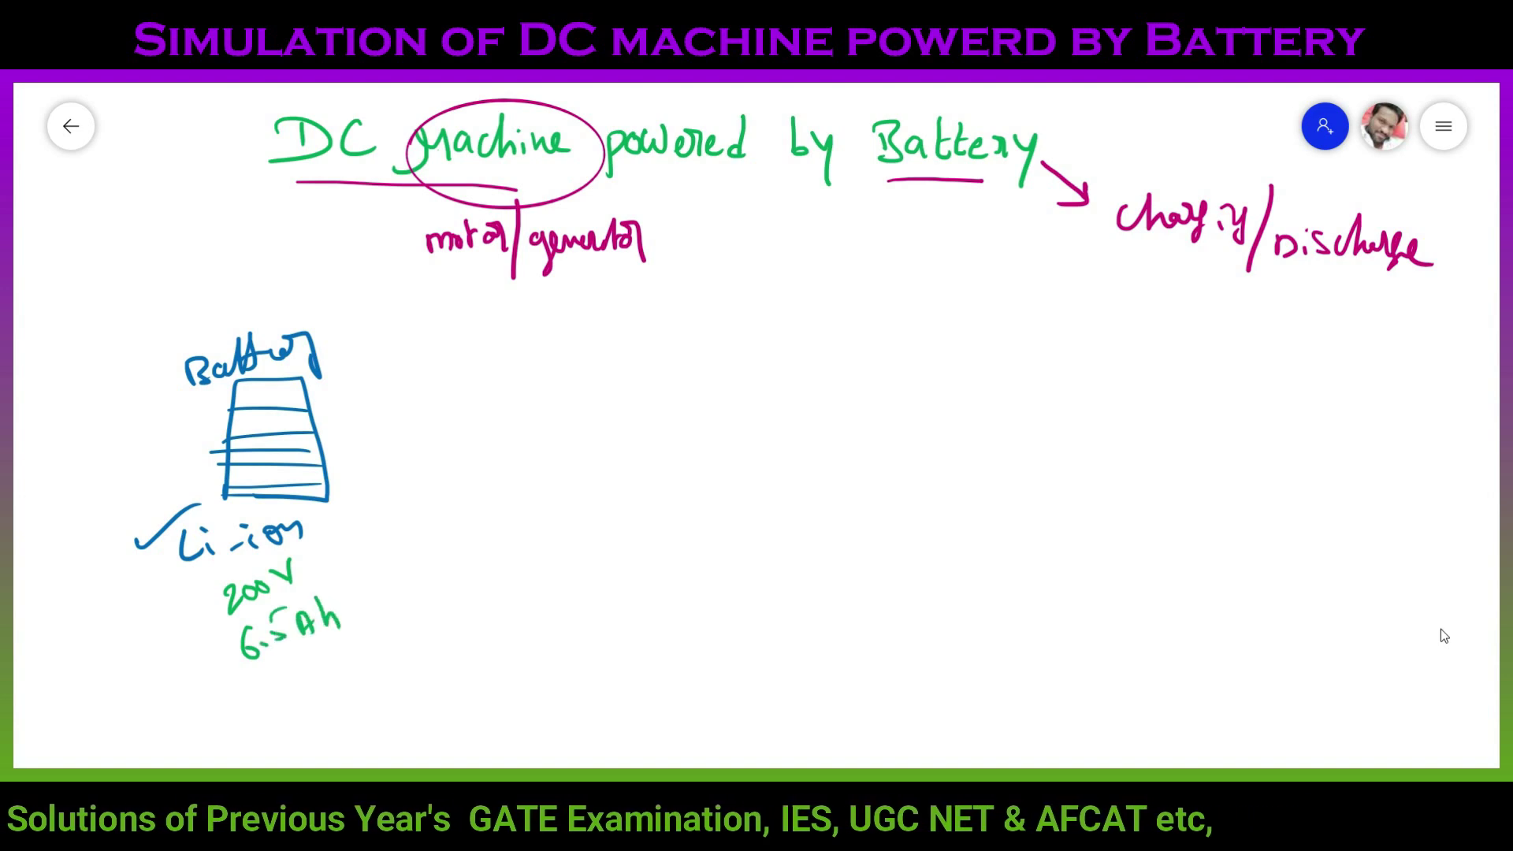
{"action": "left_click_drag", "start_coordinate": [334, 526], "coordinate": [341, 541]}
{"action": "left_click_drag", "start_coordinate": [369, 526], "coordinate": [376, 537]}
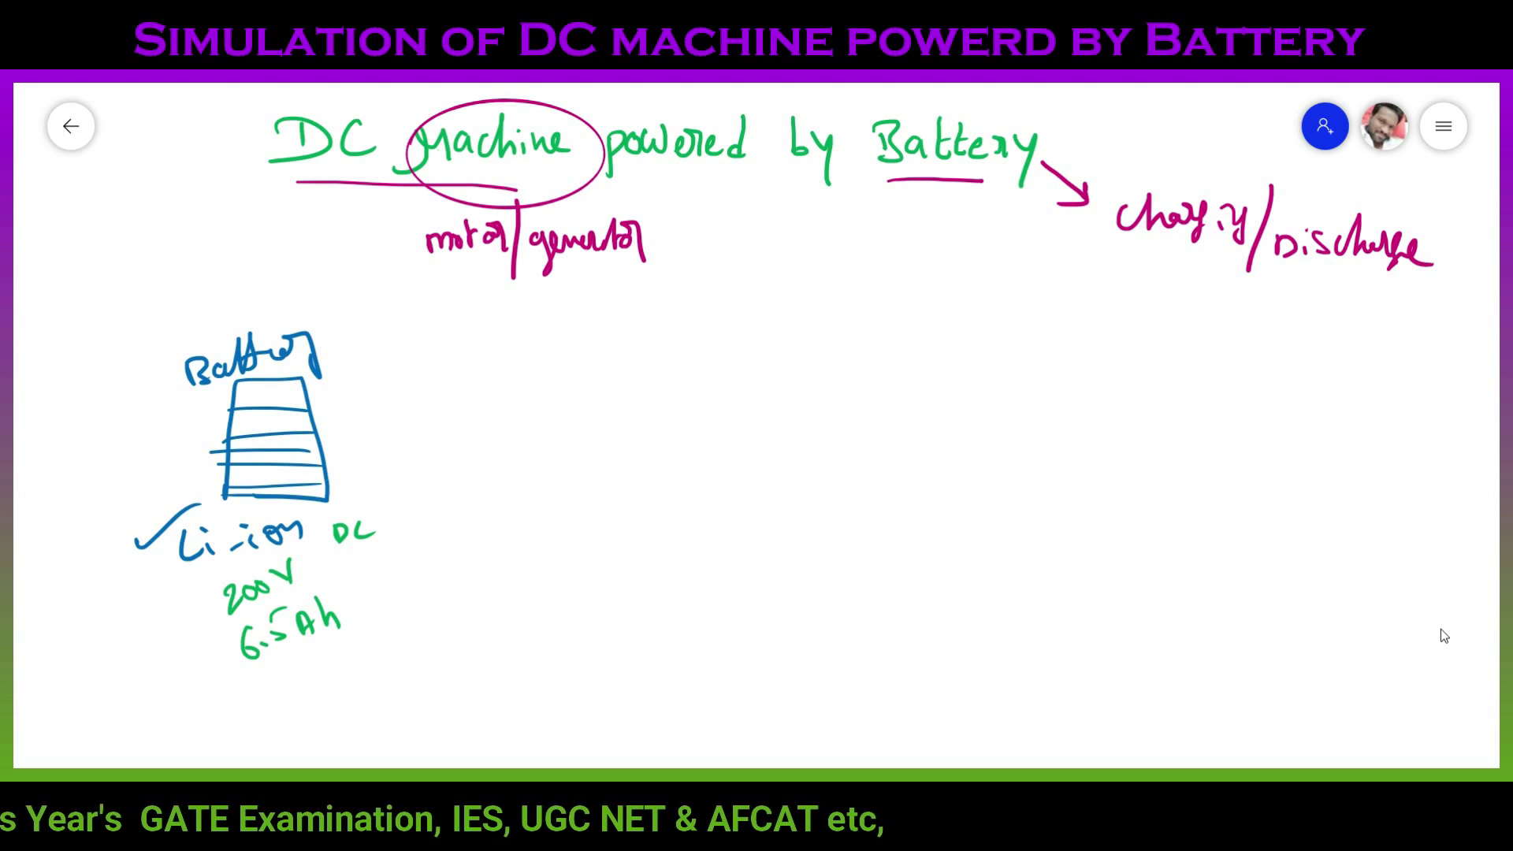
{"action": "left_click_drag", "start_coordinate": [339, 96], "coordinate": [432, 84]}
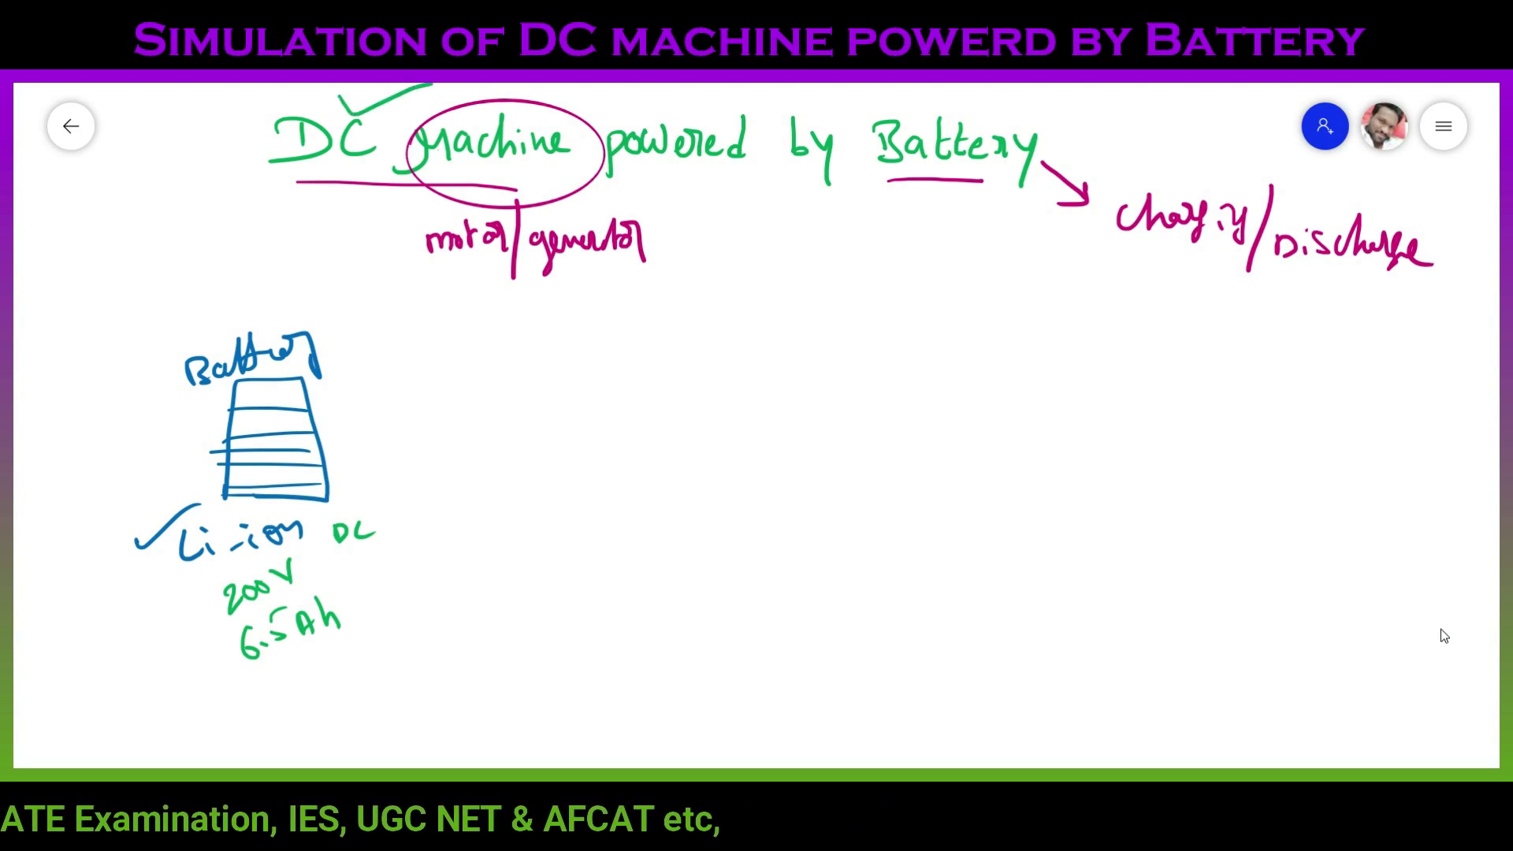
- Mark the battery's + and − terminals and wire them in green to a rectangle labelled "load" with a 50 A current arrow
{"action": "mouse_move", "coordinate": [337, 418]}
{"action": "left_mouse_down"}
{"action": "mouse_move", "coordinate": [370, 416]}
{"action": "mouse_move", "coordinate": [353, 445]}
{"action": "mouse_move", "coordinate": [375, 474]}
{"action": "left_mouse_up"}
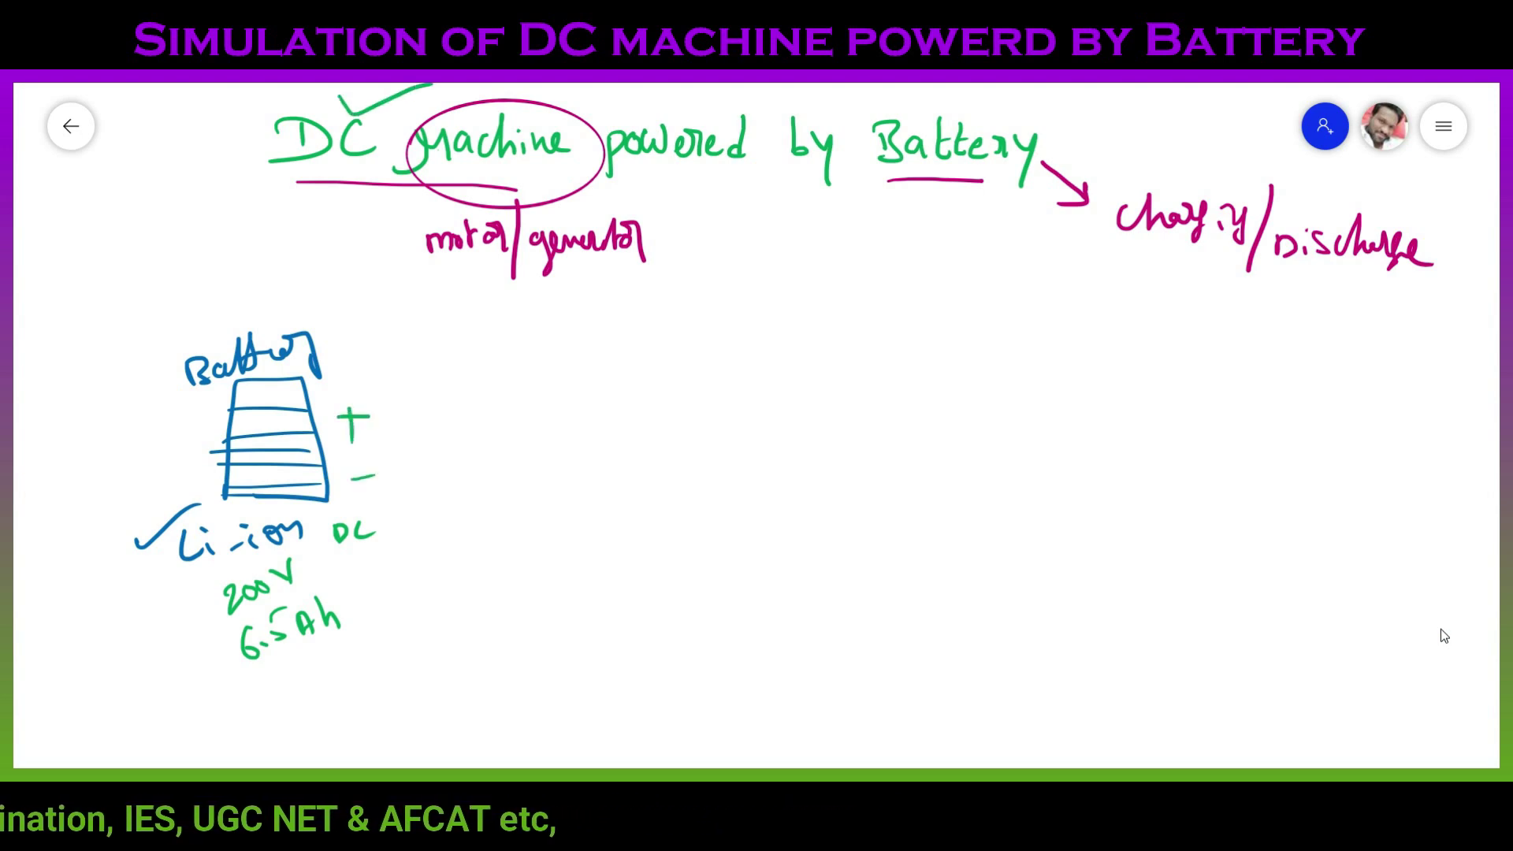
{"action": "mouse_move", "coordinate": [374, 414]}
{"action": "left_mouse_down"}
{"action": "mouse_move", "coordinate": [438, 422]}
{"action": "mouse_move", "coordinate": [461, 369]}
{"action": "mouse_move", "coordinate": [637, 400]}
{"action": "mouse_move", "coordinate": [638, 442]}
{"action": "left_mouse_up"}
{"action": "mouse_move", "coordinate": [623, 432]}
{"action": "left_mouse_down"}
{"action": "mouse_move", "coordinate": [622, 482]}
{"action": "mouse_move", "coordinate": [683, 536]}
{"action": "left_mouse_up"}
{"action": "left_click_drag", "start_coordinate": [682, 536], "coordinate": [619, 505]}
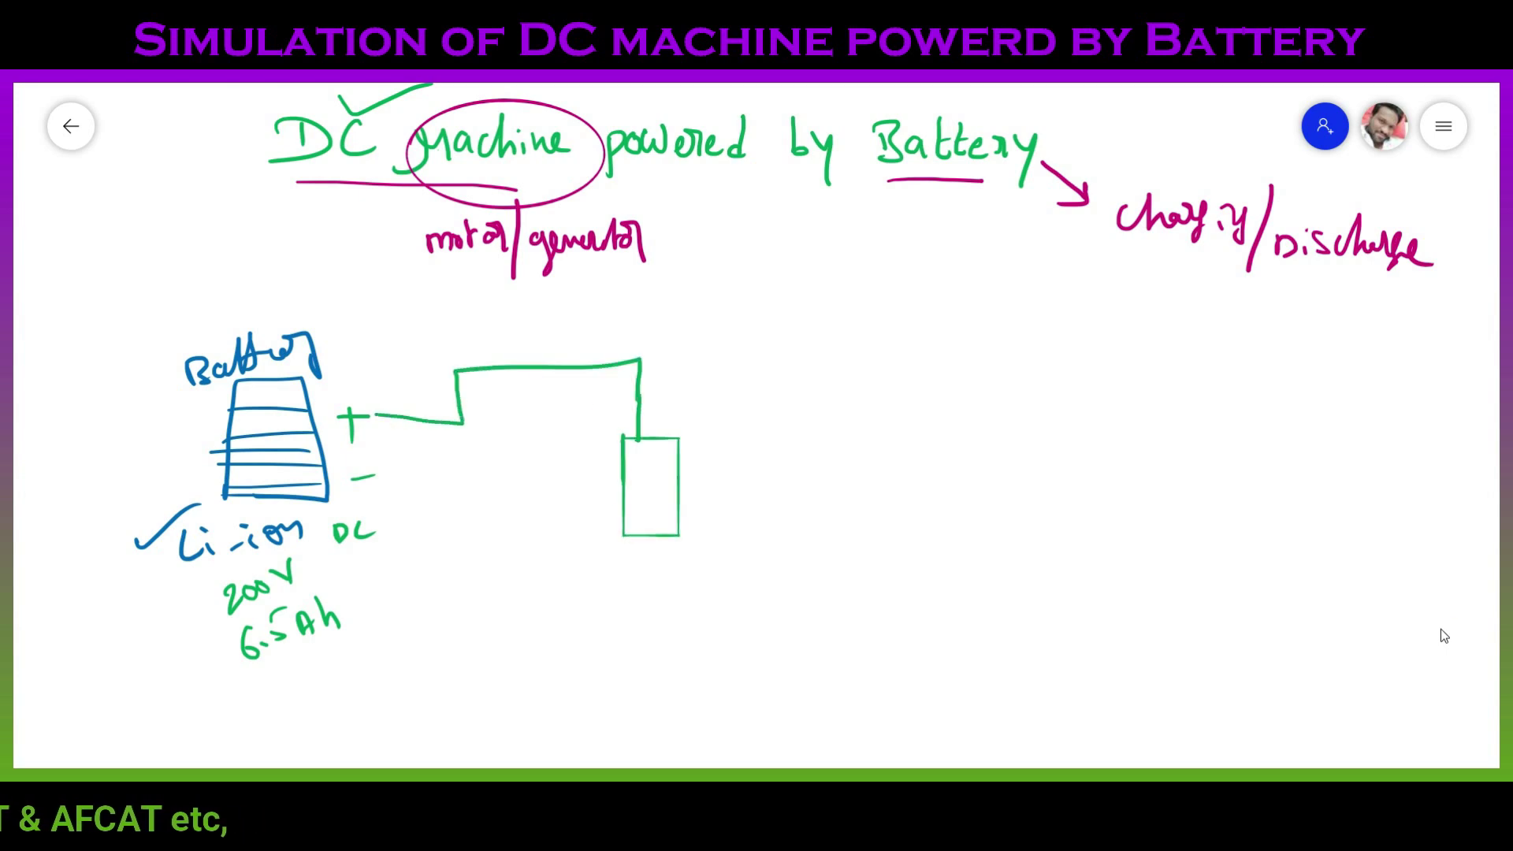
{"action": "left_click_drag", "start_coordinate": [588, 406], "coordinate": [607, 446]}
{"action": "mouse_move", "coordinate": [594, 426]}
{"action": "left_mouse_down"}
{"action": "mouse_move", "coordinate": [613, 429]}
{"action": "mouse_move", "coordinate": [547, 426]}
{"action": "left_mouse_up"}
{"action": "left_click_drag", "start_coordinate": [561, 402], "coordinate": [572, 401]}
{"action": "mouse_move", "coordinate": [584, 410]}
{"action": "left_mouse_down"}
{"action": "mouse_move", "coordinate": [592, 388]}
{"action": "mouse_move", "coordinate": [604, 407]}
{"action": "left_mouse_up"}
{"action": "left_click_drag", "start_coordinate": [587, 401], "coordinate": [603, 397]}
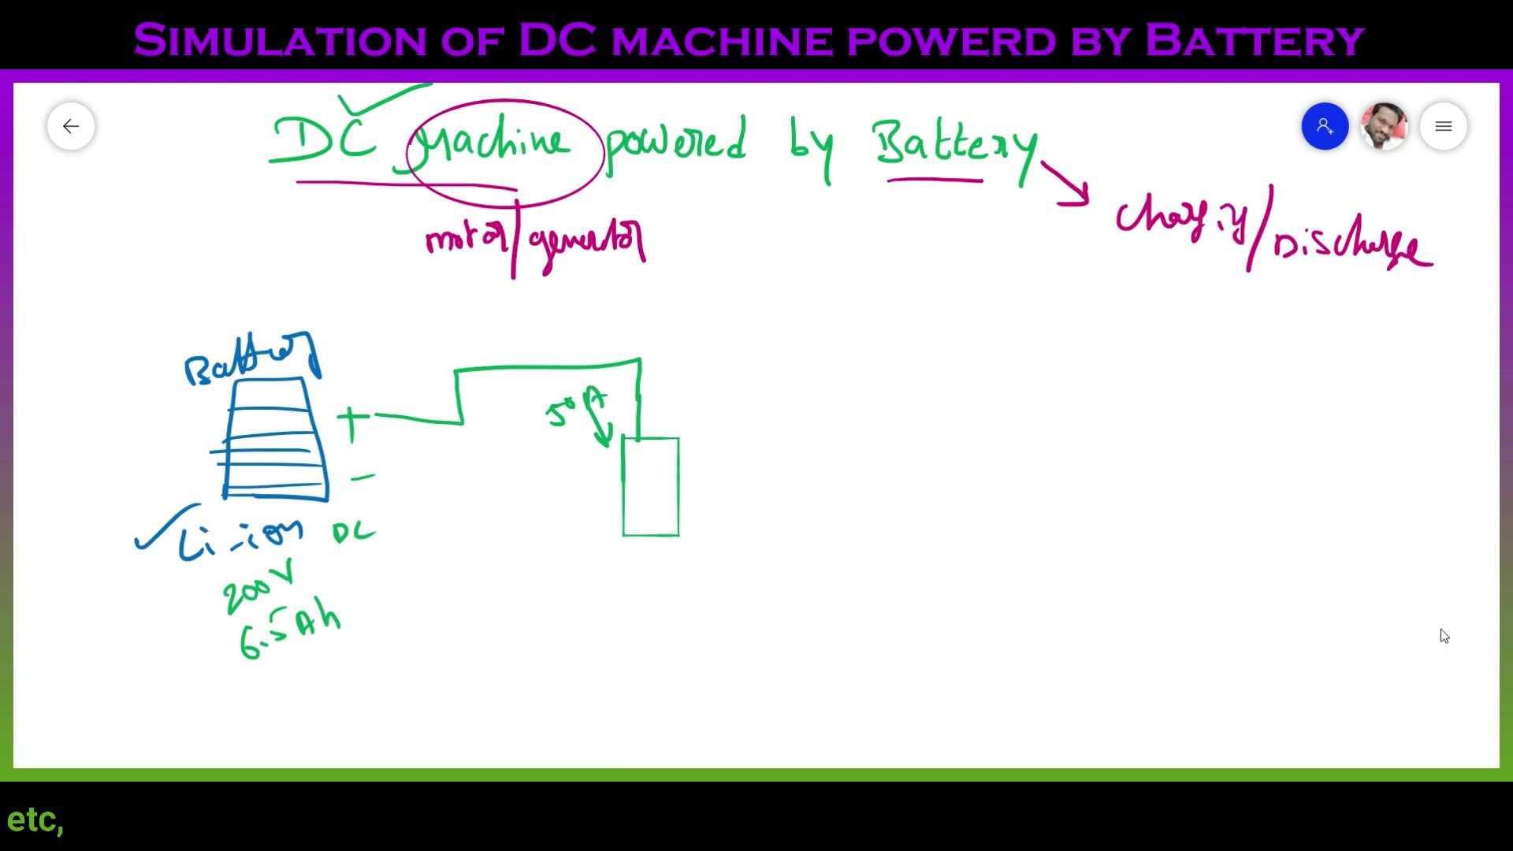
{"action": "left_click_drag", "start_coordinate": [375, 475], "coordinate": [647, 529]}
{"action": "left_click_drag", "start_coordinate": [632, 473], "coordinate": [680, 493]}
- Draw an ellipse labelled "DC machine" in red and wire it in parallel with the load
{"action": "left_click_drag", "start_coordinate": [640, 360], "coordinate": [851, 356]}
{"action": "mouse_move", "coordinate": [902, 345]}
{"action": "left_mouse_down"}
{"action": "mouse_move", "coordinate": [953, 367]}
{"action": "mouse_move", "coordinate": [1063, 366]}
{"action": "left_mouse_up"}
{"action": "left_click_drag", "start_coordinate": [859, 338], "coordinate": [856, 351]}
{"action": "left_click_drag", "start_coordinate": [633, 553], "coordinate": [1028, 538]}
{"action": "left_click_drag", "start_coordinate": [1109, 381], "coordinate": [1004, 537]}
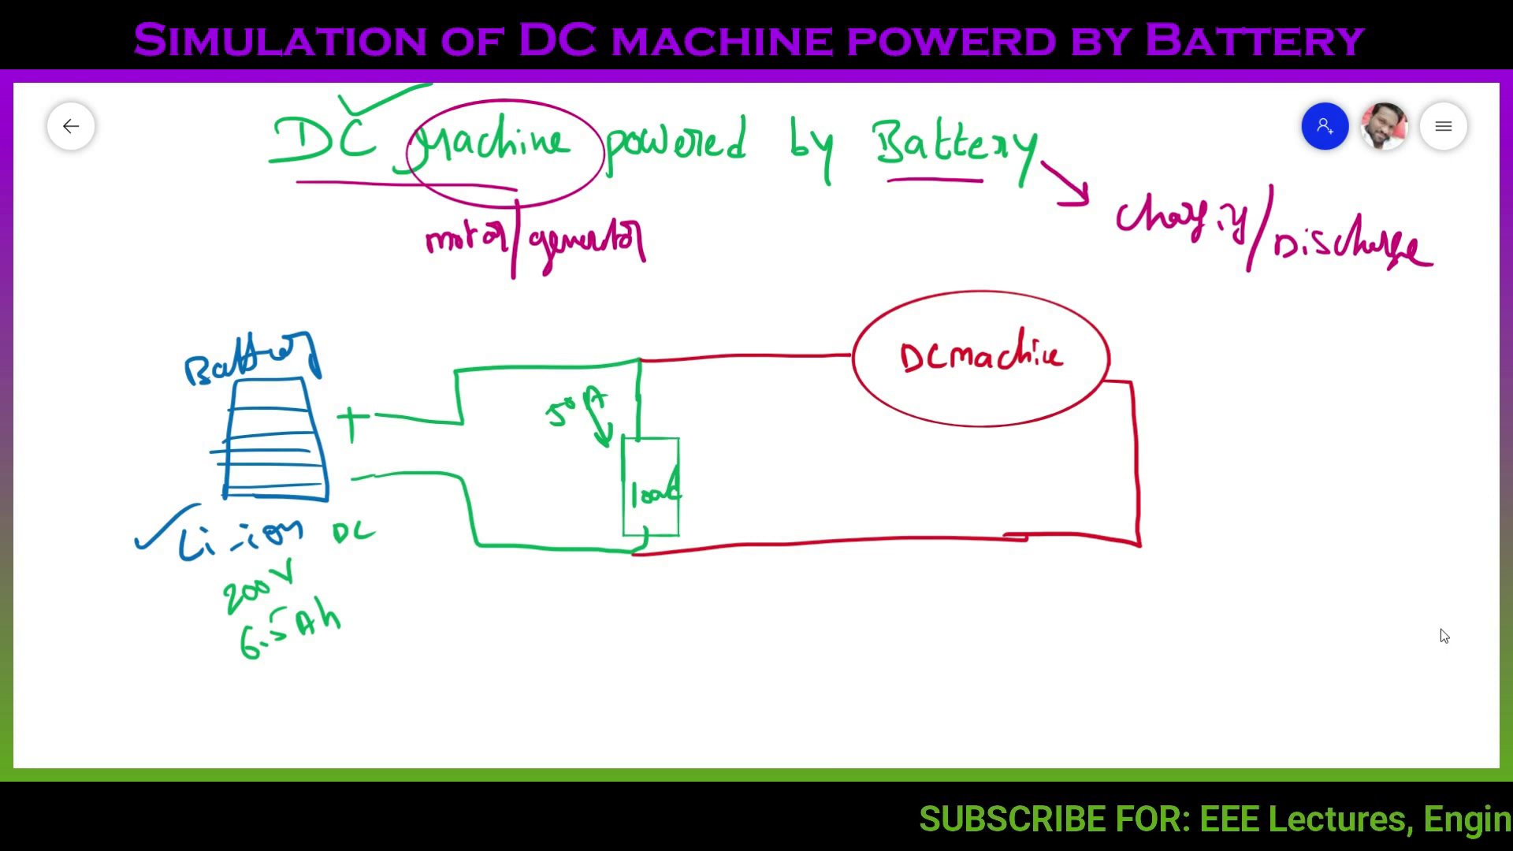
- Circle the "Battery" label in red and note the minimum state of charge as 0.4 and 40% beside the battery
{"action": "left_click_drag", "start_coordinate": [250, 306], "coordinate": [207, 324]}
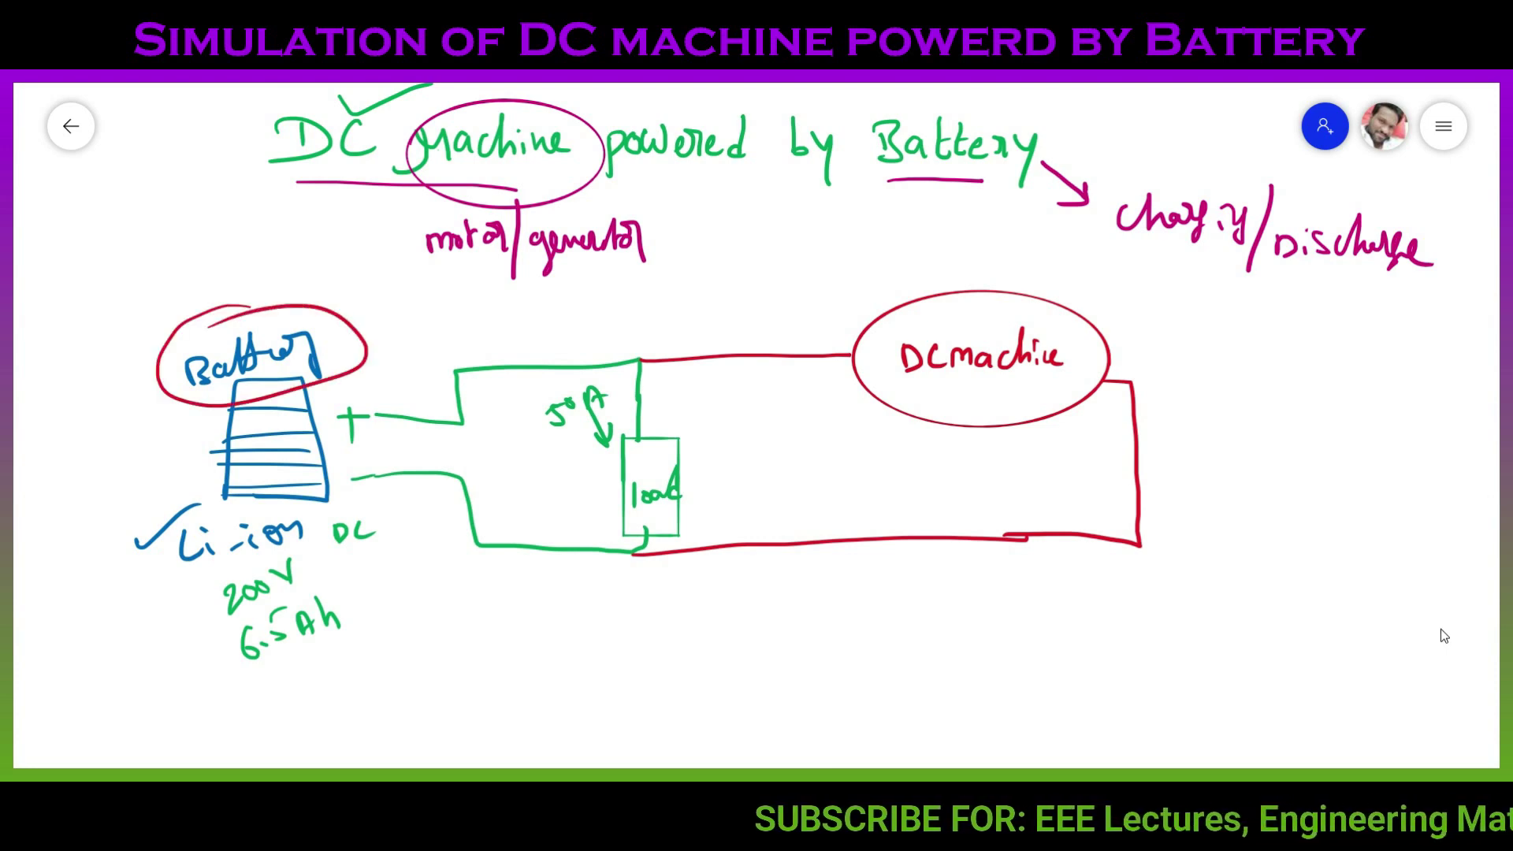
{"action": "mouse_move", "coordinate": [96, 443]}
{"action": "left_mouse_down"}
{"action": "mouse_move", "coordinate": [142, 416]}
{"action": "mouse_move", "coordinate": [111, 474]}
{"action": "mouse_move", "coordinate": [144, 465]}
{"action": "mouse_move", "coordinate": [131, 504]}
{"action": "left_mouse_up"}
{"action": "left_click_drag", "start_coordinate": [145, 484], "coordinate": [166, 471]}
{"action": "left_click_drag", "start_coordinate": [148, 473], "coordinate": [157, 476]}
{"action": "left_click_drag", "start_coordinate": [167, 470], "coordinate": [164, 485]}
{"action": "mouse_move", "coordinate": [88, 519]}
{"action": "left_mouse_down"}
{"action": "mouse_move", "coordinate": [66, 540]}
{"action": "mouse_move", "coordinate": [99, 523]}
{"action": "left_mouse_up"}
{"action": "left_click_drag", "start_coordinate": [123, 508], "coordinate": [115, 521]}
- Note the maximum S.O.C as 0.8 and 80% above the battery, and write a circled "S.O.C" beside the limits
{"action": "left_click_drag", "start_coordinate": [99, 293], "coordinate": [128, 286]}
{"action": "left_click_drag", "start_coordinate": [132, 276], "coordinate": [167, 268]}
{"action": "mouse_move", "coordinate": [148, 260]}
{"action": "left_mouse_down"}
{"action": "mouse_move", "coordinate": [155, 295]}
{"action": "mouse_move", "coordinate": [212, 272]}
{"action": "left_mouse_up"}
{"action": "mouse_move", "coordinate": [222, 252]}
{"action": "left_mouse_down"}
{"action": "mouse_move", "coordinate": [227, 275]}
{"action": "mouse_move", "coordinate": [178, 250]}
{"action": "mouse_move", "coordinate": [208, 225]}
{"action": "mouse_move", "coordinate": [211, 238]}
{"action": "left_mouse_up"}
{"action": "mouse_move", "coordinate": [162, 306]}
{"action": "left_mouse_down"}
{"action": "mouse_move", "coordinate": [148, 322]}
{"action": "mouse_move", "coordinate": [185, 298]}
{"action": "left_mouse_up"}
{"action": "left_click_drag", "start_coordinate": [210, 287], "coordinate": [197, 302]}
{"action": "mouse_move", "coordinate": [57, 392]}
{"action": "left_mouse_down"}
{"action": "mouse_move", "coordinate": [34, 403]}
{"action": "mouse_move", "coordinate": [44, 427]}
{"action": "mouse_move", "coordinate": [78, 386]}
{"action": "mouse_move", "coordinate": [104, 384]}
{"action": "left_mouse_up"}
{"action": "mouse_move", "coordinate": [31, 378]}
{"action": "left_mouse_down"}
{"action": "mouse_move", "coordinate": [91, 341]}
{"action": "mouse_move", "coordinate": [30, 397]}
{"action": "left_mouse_up"}
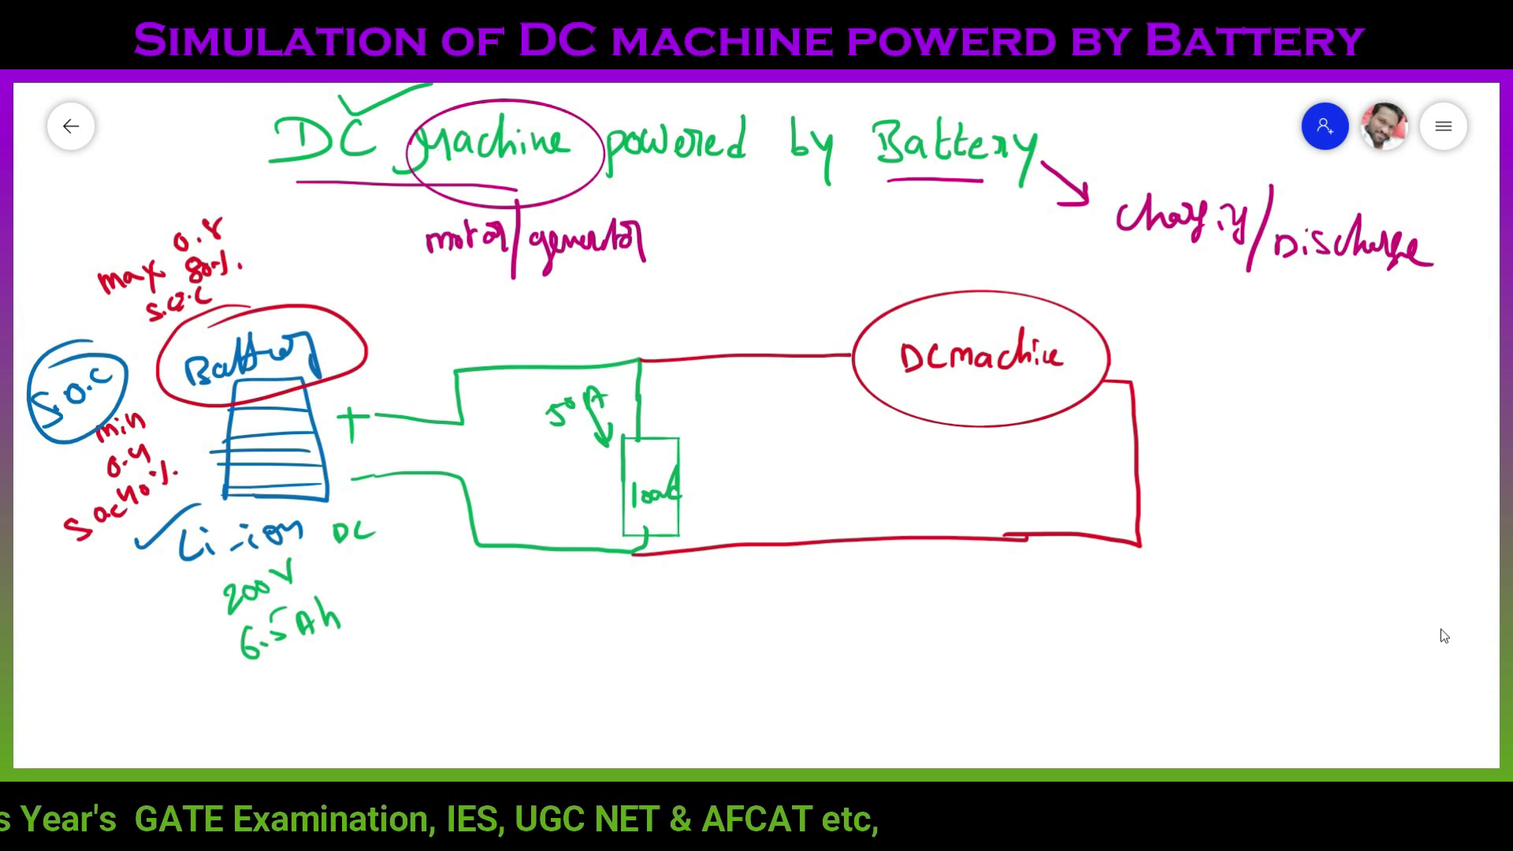
- Circle the 80% limit, draw an annotated arrow from the battery toward the DC machine, and label the machine's operation "motor"
{"action": "mouse_move", "coordinate": [227, 245]}
{"action": "left_mouse_down"}
{"action": "mouse_move", "coordinate": [210, 245]}
{"action": "mouse_move", "coordinate": [260, 264]}
{"action": "mouse_move", "coordinate": [212, 248]}
{"action": "left_mouse_up"}
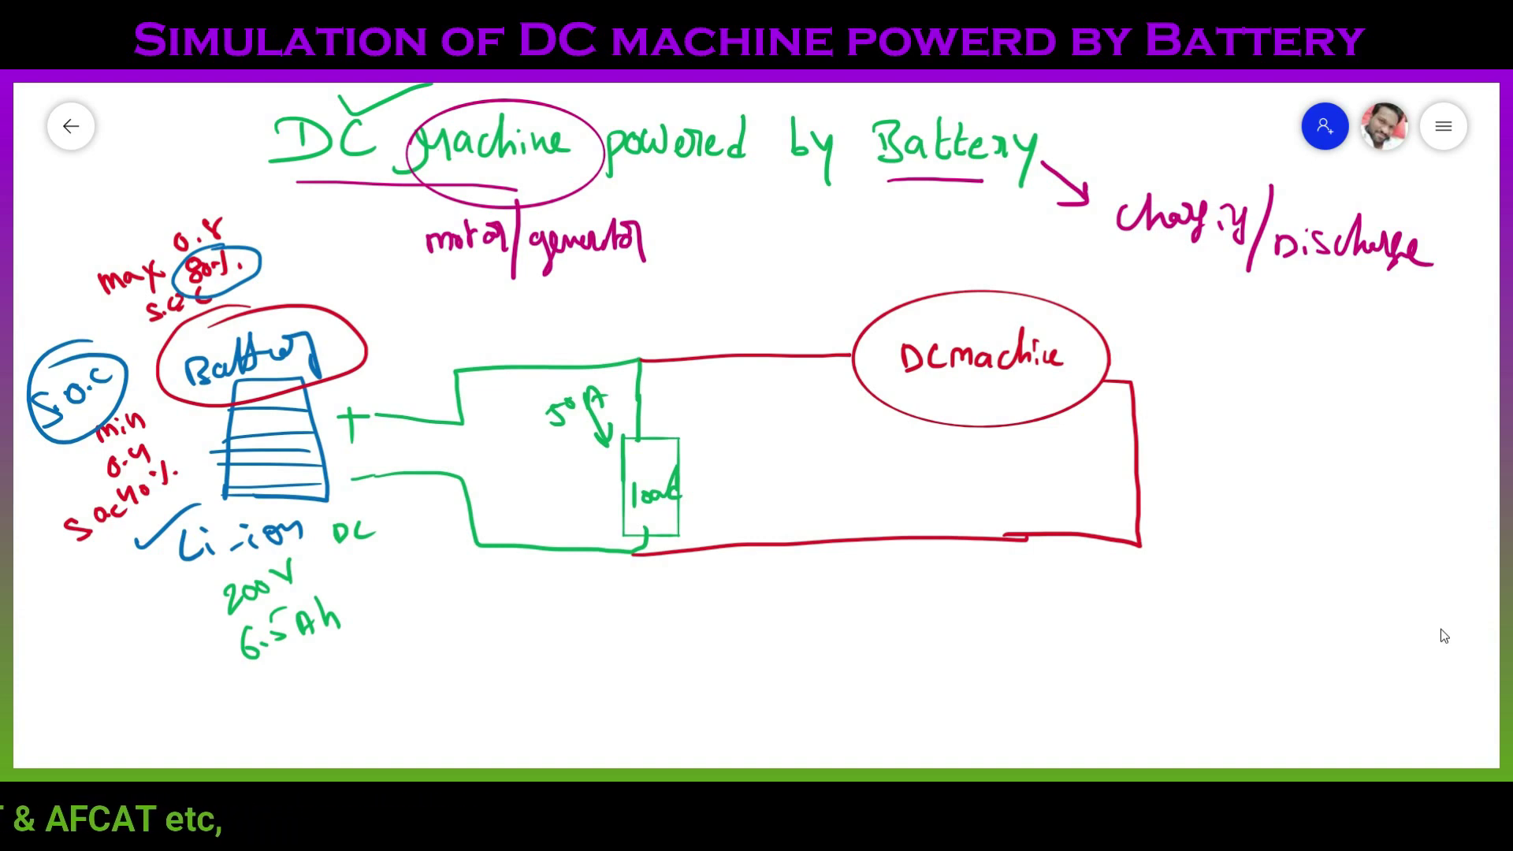
{"action": "mouse_move", "coordinate": [328, 362]}
{"action": "left_mouse_down"}
{"action": "mouse_move", "coordinate": [386, 331]}
{"action": "mouse_move", "coordinate": [808, 319]}
{"action": "mouse_move", "coordinate": [768, 337]}
{"action": "left_mouse_up"}
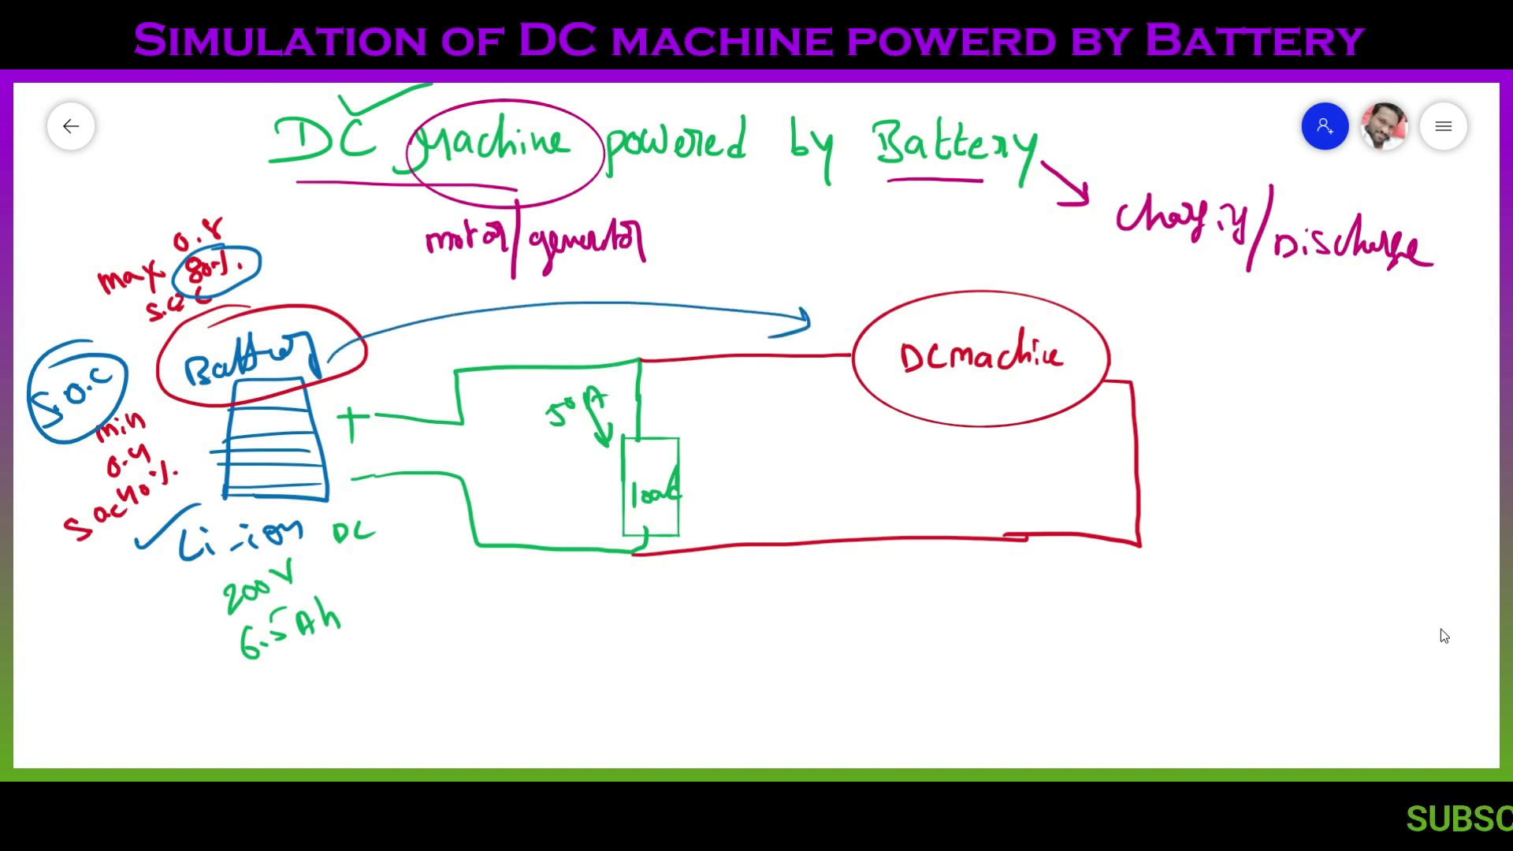
{"action": "mouse_move", "coordinate": [834, 276]}
{"action": "left_mouse_down"}
{"action": "mouse_move", "coordinate": [827, 299]}
{"action": "mouse_move", "coordinate": [904, 277]}
{"action": "mouse_move", "coordinate": [906, 303]}
{"action": "left_mouse_up"}
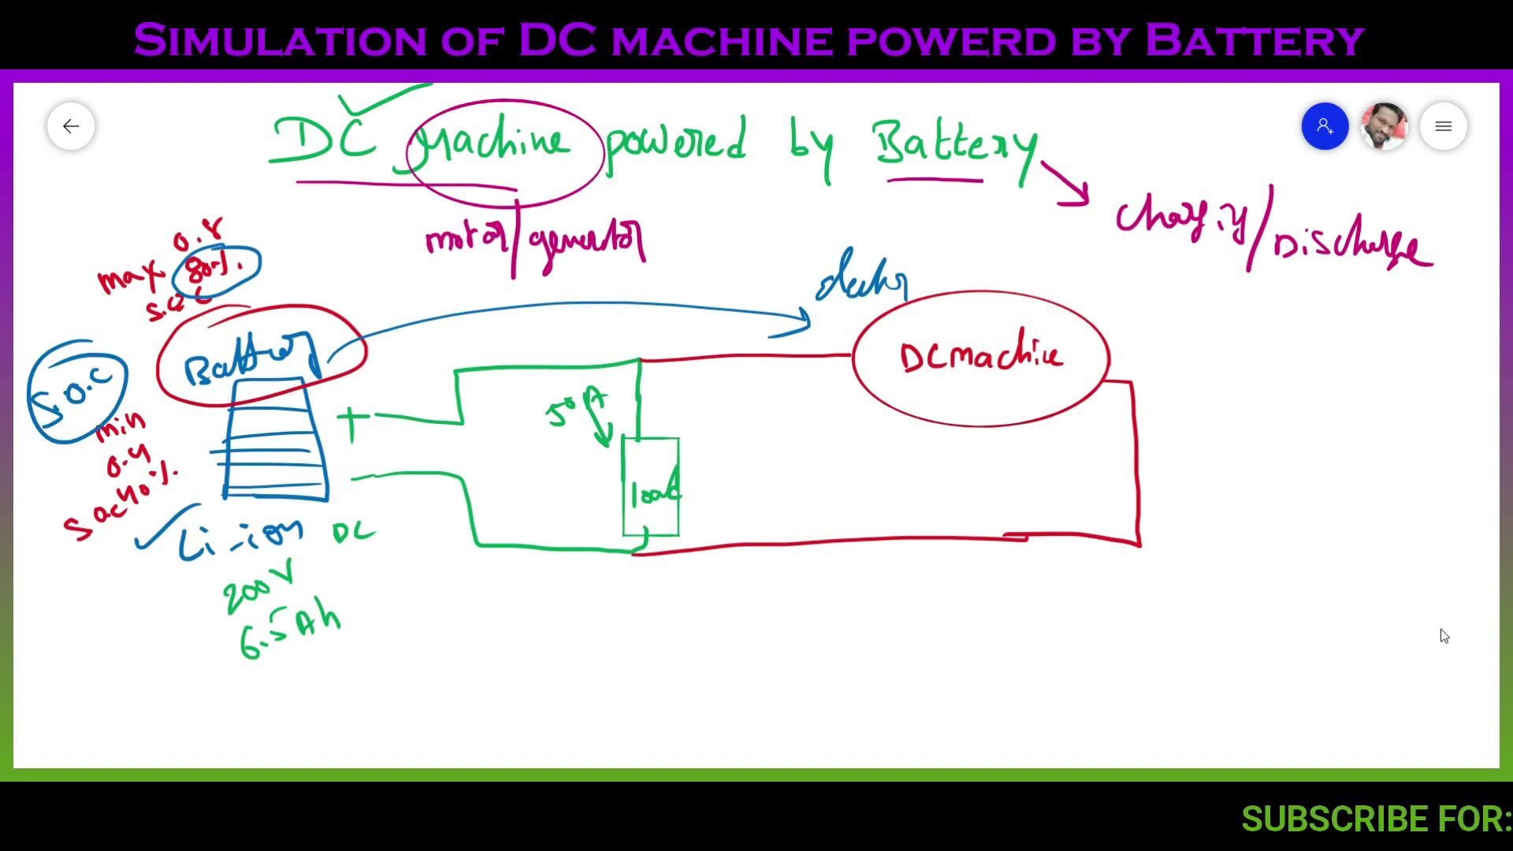
{"action": "mouse_move", "coordinate": [1087, 355]}
{"action": "left_mouse_down"}
{"action": "mouse_move", "coordinate": [1196, 364]}
{"action": "mouse_move", "coordinate": [1264, 331]}
{"action": "mouse_move", "coordinate": [1260, 375]}
{"action": "left_mouse_up"}
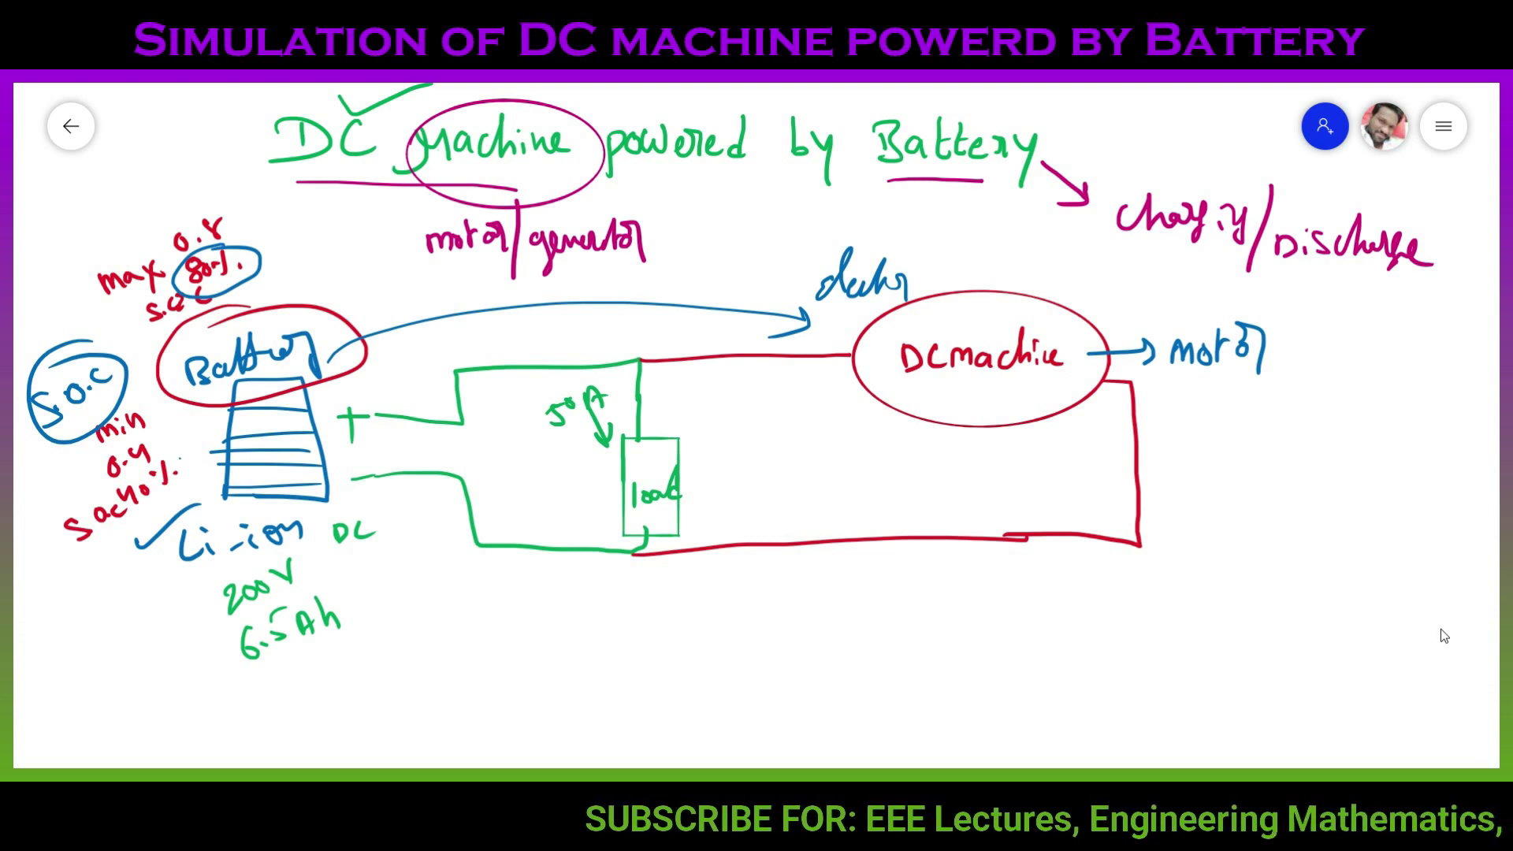
- Circle the 40% limit and draw an arrow from the DC machine to the note "generator 40%"
{"action": "mouse_move", "coordinate": [183, 453]}
{"action": "left_mouse_down"}
{"action": "mouse_move", "coordinate": [156, 519]}
{"action": "mouse_move", "coordinate": [202, 475]}
{"action": "mouse_move", "coordinate": [186, 454]}
{"action": "left_mouse_up"}
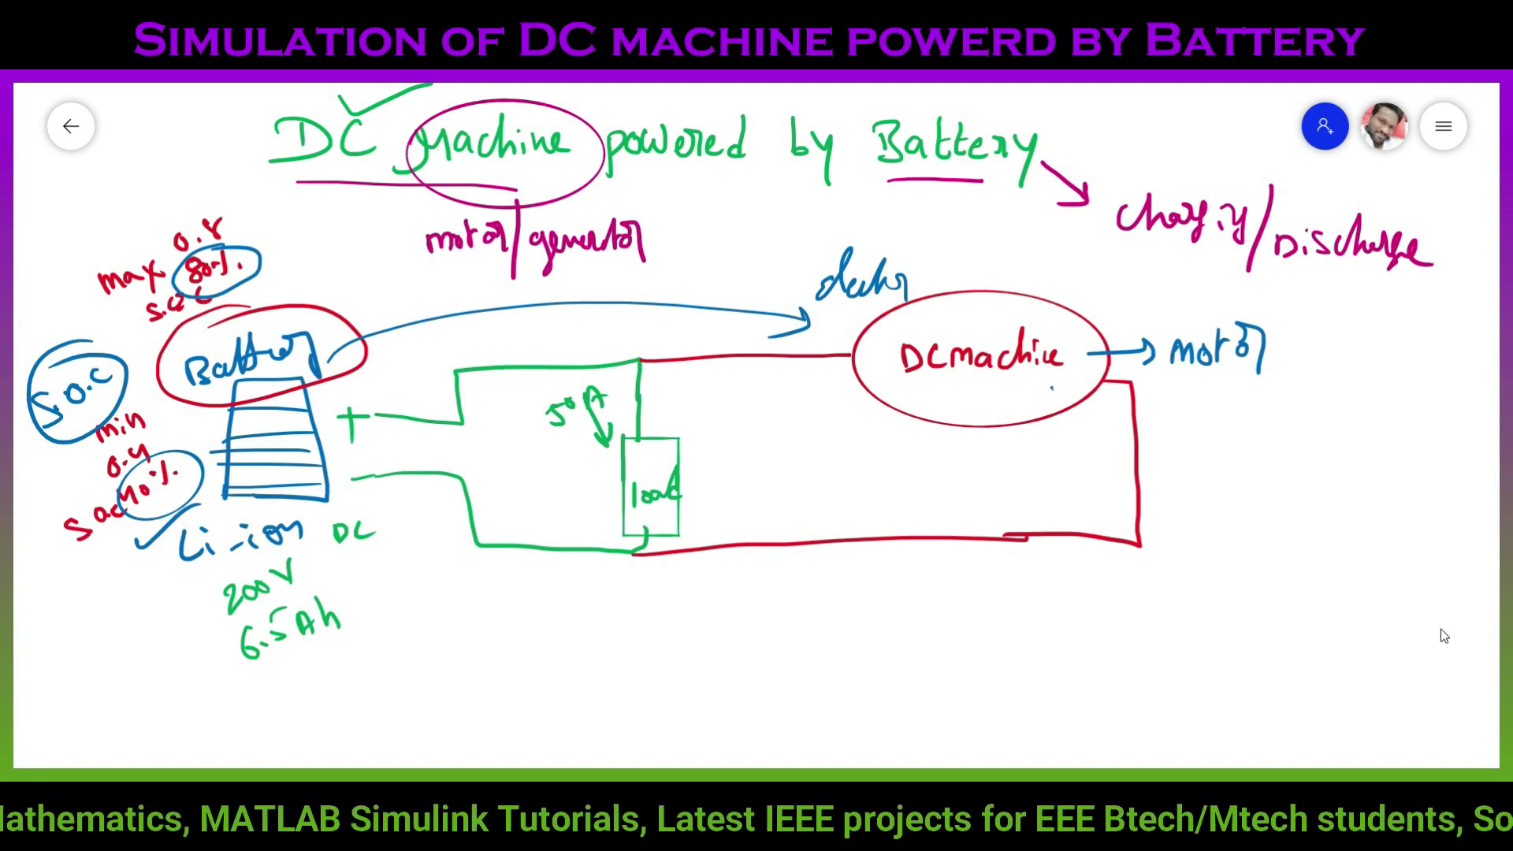
{"action": "mouse_move", "coordinate": [1051, 387]}
{"action": "left_mouse_down"}
{"action": "mouse_move", "coordinate": [1217, 425]}
{"action": "mouse_move", "coordinate": [1295, 413]}
{"action": "mouse_move", "coordinate": [1307, 443]}
{"action": "mouse_move", "coordinate": [1344, 418]}
{"action": "left_mouse_up"}
{"action": "left_click_drag", "start_coordinate": [1344, 417], "coordinate": [1345, 443]}
{"action": "mouse_move", "coordinate": [1355, 425]}
{"action": "left_mouse_down"}
{"action": "mouse_move", "coordinate": [1371, 454]}
{"action": "mouse_move", "coordinate": [1373, 426]}
{"action": "left_mouse_up"}
{"action": "left_click", "coordinate": [1393, 447]}
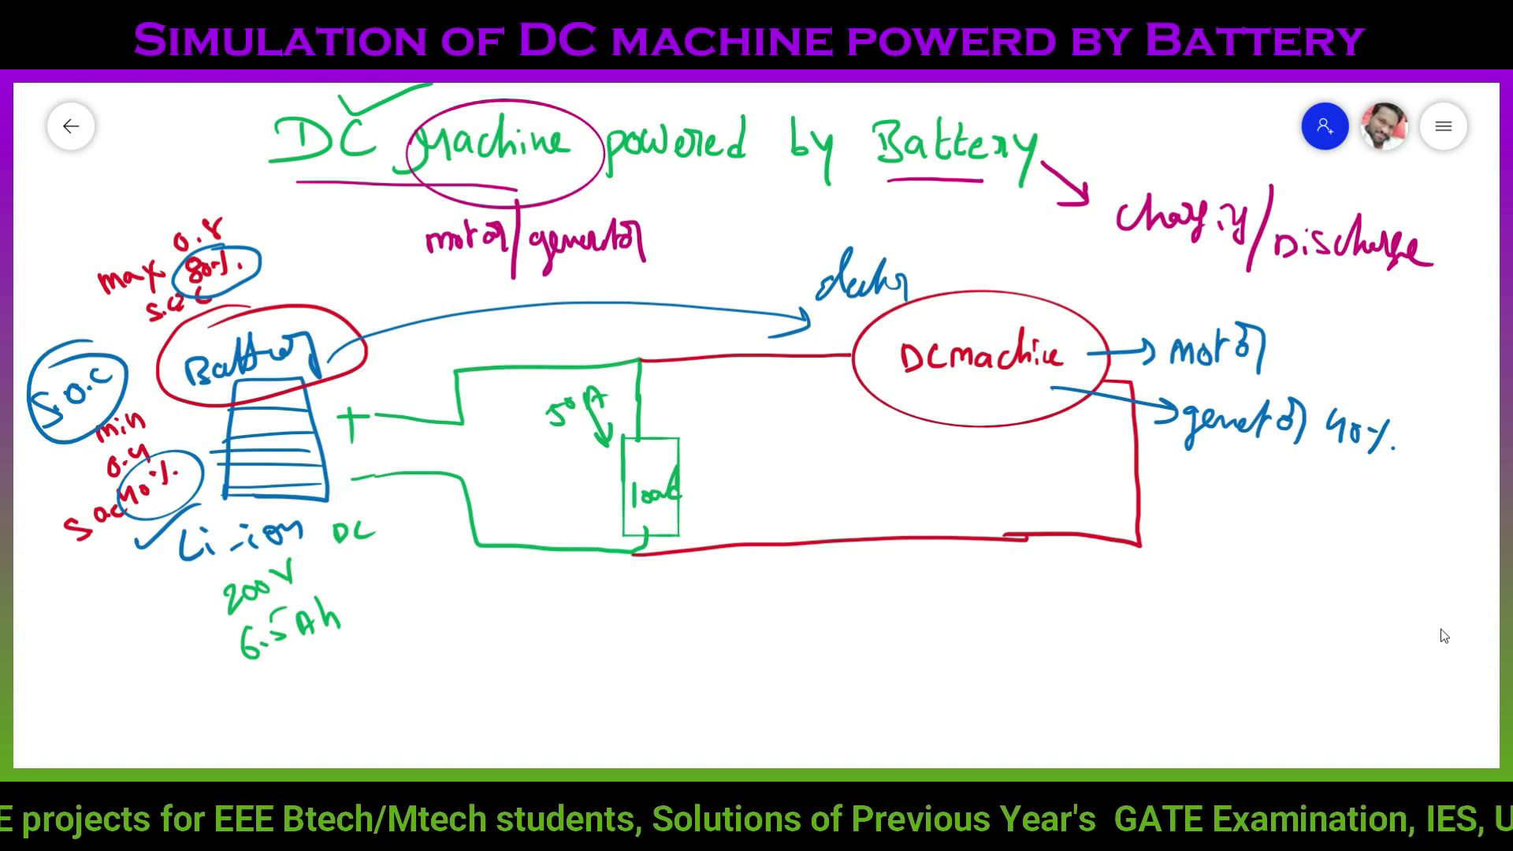
- Write "-200 Nm" and "-ve load torq" beneath the generator note
{"action": "left_click_drag", "start_coordinate": [1236, 484], "coordinate": [1265, 482]}
{"action": "left_click_drag", "start_coordinate": [1264, 468], "coordinate": [1295, 485]}
{"action": "left_click_drag", "start_coordinate": [1304, 471], "coordinate": [1320, 473]}
{"action": "mouse_move", "coordinate": [1339, 486]}
{"action": "left_mouse_down"}
{"action": "mouse_move", "coordinate": [1355, 465]}
{"action": "mouse_move", "coordinate": [1384, 487]}
{"action": "left_mouse_up"}
{"action": "left_click_drag", "start_coordinate": [1253, 527], "coordinate": [1267, 526]}
{"action": "mouse_move", "coordinate": [1269, 511]}
{"action": "left_mouse_down"}
{"action": "mouse_move", "coordinate": [1381, 527]}
{"action": "mouse_move", "coordinate": [1405, 504]}
{"action": "left_mouse_up"}
{"action": "left_click_drag", "start_coordinate": [1396, 506], "coordinate": [1395, 524]}
{"action": "left_click_drag", "start_coordinate": [1412, 513], "coordinate": [1413, 514]}
{"action": "left_click_drag", "start_coordinate": [1423, 512], "coordinate": [1445, 539]}
- Write "S.O.C" above the generator's 40% value and circle the 40%
{"action": "mouse_move", "coordinate": [1373, 388]}
{"action": "left_mouse_down"}
{"action": "mouse_move", "coordinate": [1310, 427]}
{"action": "mouse_move", "coordinate": [1375, 391]}
{"action": "mouse_move", "coordinate": [1356, 373]}
{"action": "left_mouse_up"}
{"action": "mouse_move", "coordinate": [1395, 365]}
{"action": "left_mouse_down"}
{"action": "mouse_move", "coordinate": [1421, 360]}
{"action": "mouse_move", "coordinate": [1436, 377]}
{"action": "left_mouse_up"}
{"action": "left_click_drag", "start_coordinate": [1456, 361], "coordinate": [1454, 379]}
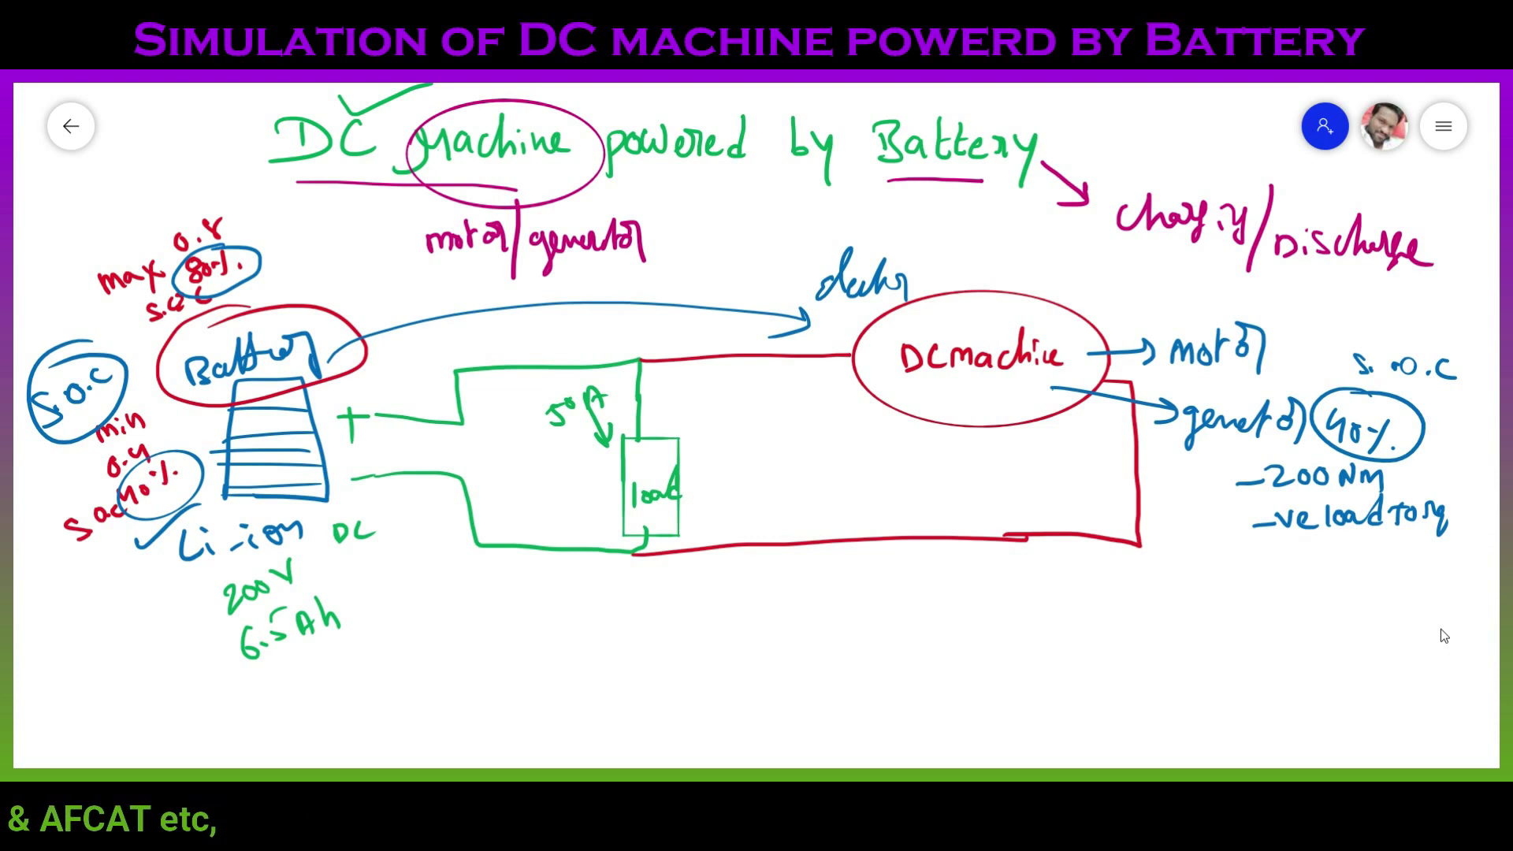
- Link the circled -200 Nm to the DC machine, mark 100 A generated, 50 A to the load and 50 to the battery, and tick 80%
{"action": "mouse_move", "coordinate": [1308, 451]}
{"action": "left_mouse_down"}
{"action": "mouse_move", "coordinate": [1324, 508]}
{"action": "mouse_move", "coordinate": [1398, 468]}
{"action": "mouse_move", "coordinate": [1065, 431]}
{"action": "mouse_move", "coordinate": [928, 438]}
{"action": "mouse_move", "coordinate": [955, 432]}
{"action": "left_mouse_up"}
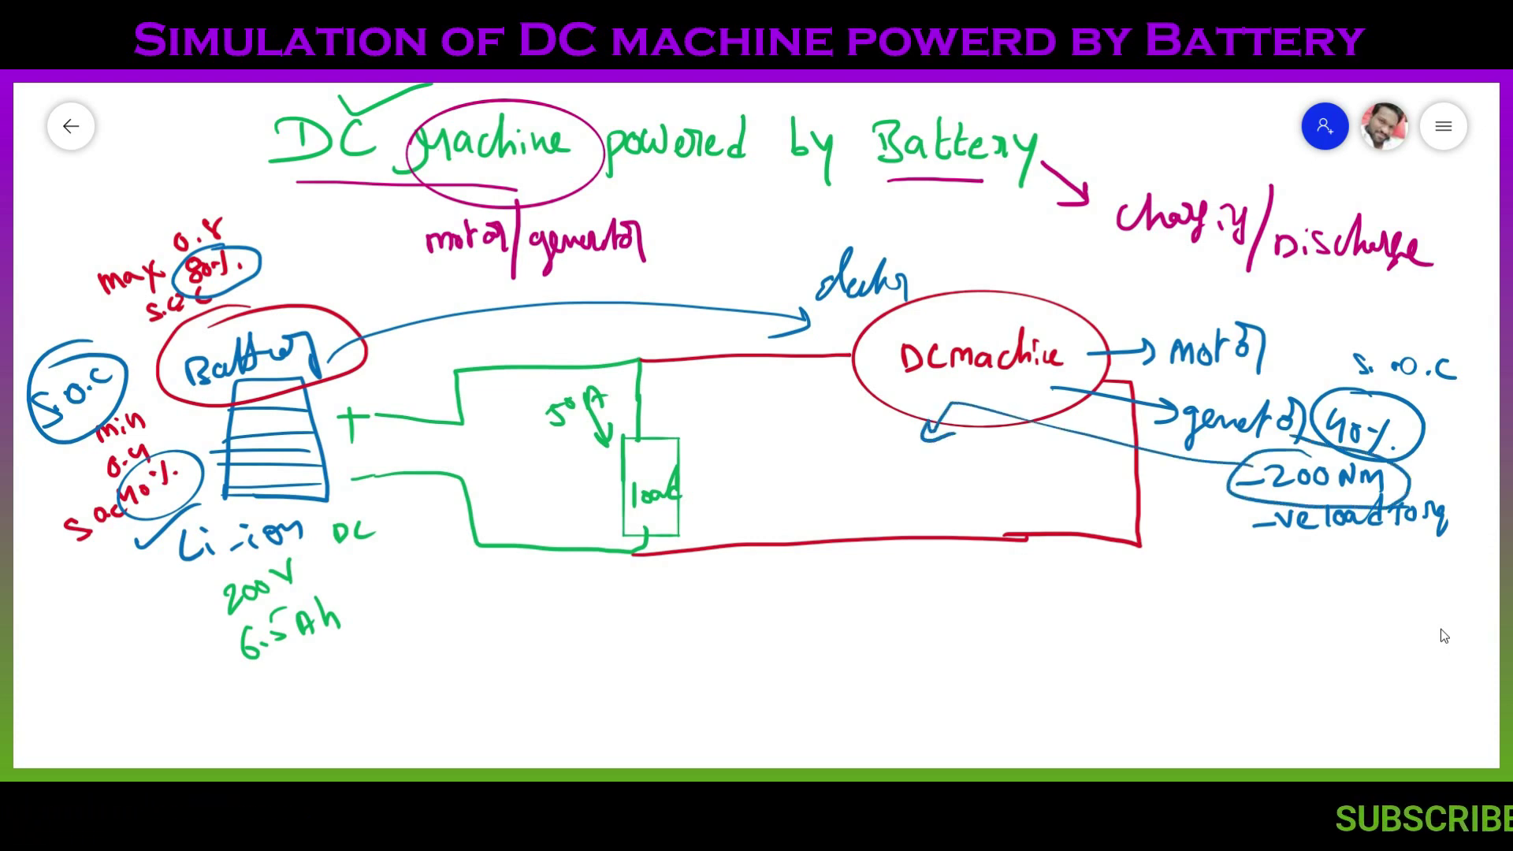
{"action": "left_click_drag", "start_coordinate": [843, 446], "coordinate": [921, 468]}
{"action": "mouse_move", "coordinate": [666, 394]}
{"action": "left_mouse_down"}
{"action": "mouse_move", "coordinate": [656, 416]}
{"action": "mouse_move", "coordinate": [707, 403]}
{"action": "left_mouse_up"}
{"action": "mouse_move", "coordinate": [628, 359]}
{"action": "left_mouse_down"}
{"action": "mouse_move", "coordinate": [426, 366]}
{"action": "mouse_move", "coordinate": [438, 417]}
{"action": "mouse_move", "coordinate": [453, 405]}
{"action": "left_mouse_up"}
{"action": "mouse_move", "coordinate": [469, 342]}
{"action": "left_mouse_down"}
{"action": "mouse_move", "coordinate": [457, 362]}
{"action": "mouse_move", "coordinate": [479, 342]}
{"action": "left_mouse_up"}
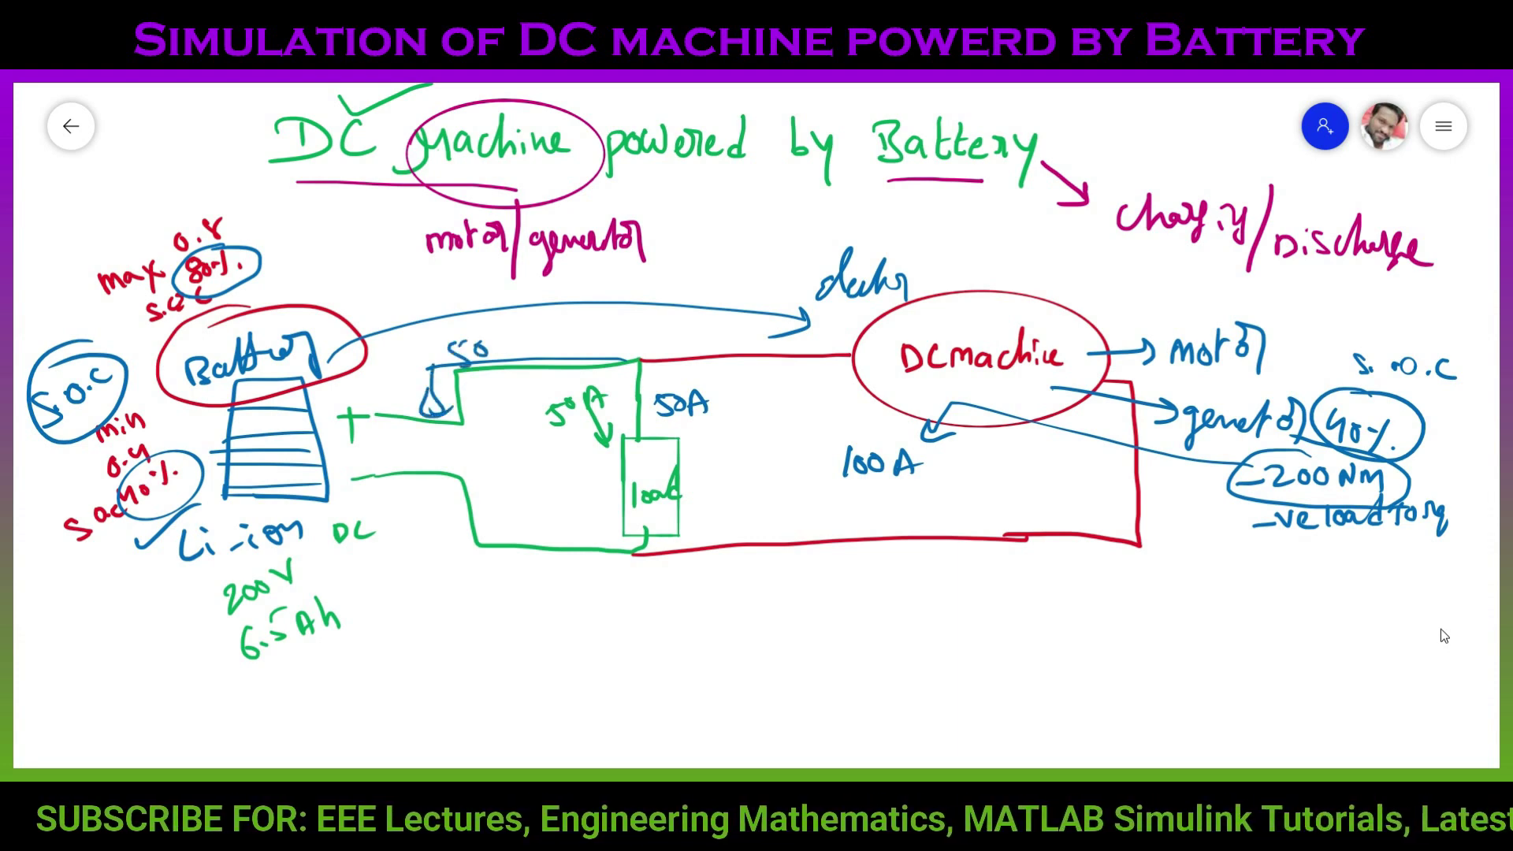
{"action": "left_click_drag", "start_coordinate": [248, 257], "coordinate": [300, 223]}
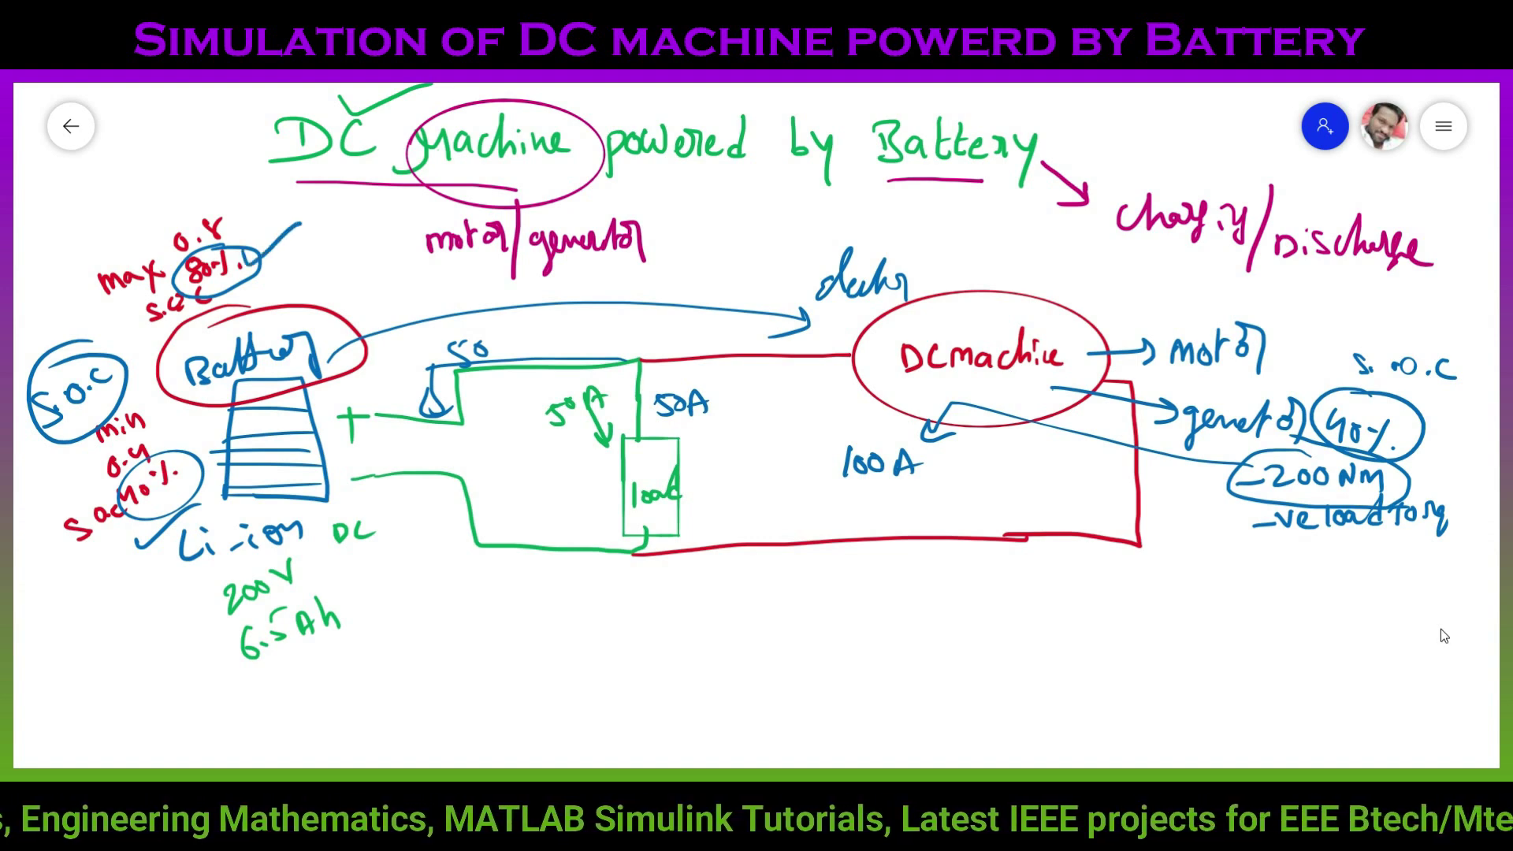
{"action": "left_click_drag", "start_coordinate": [1246, 303], "coordinate": [1280, 314]}
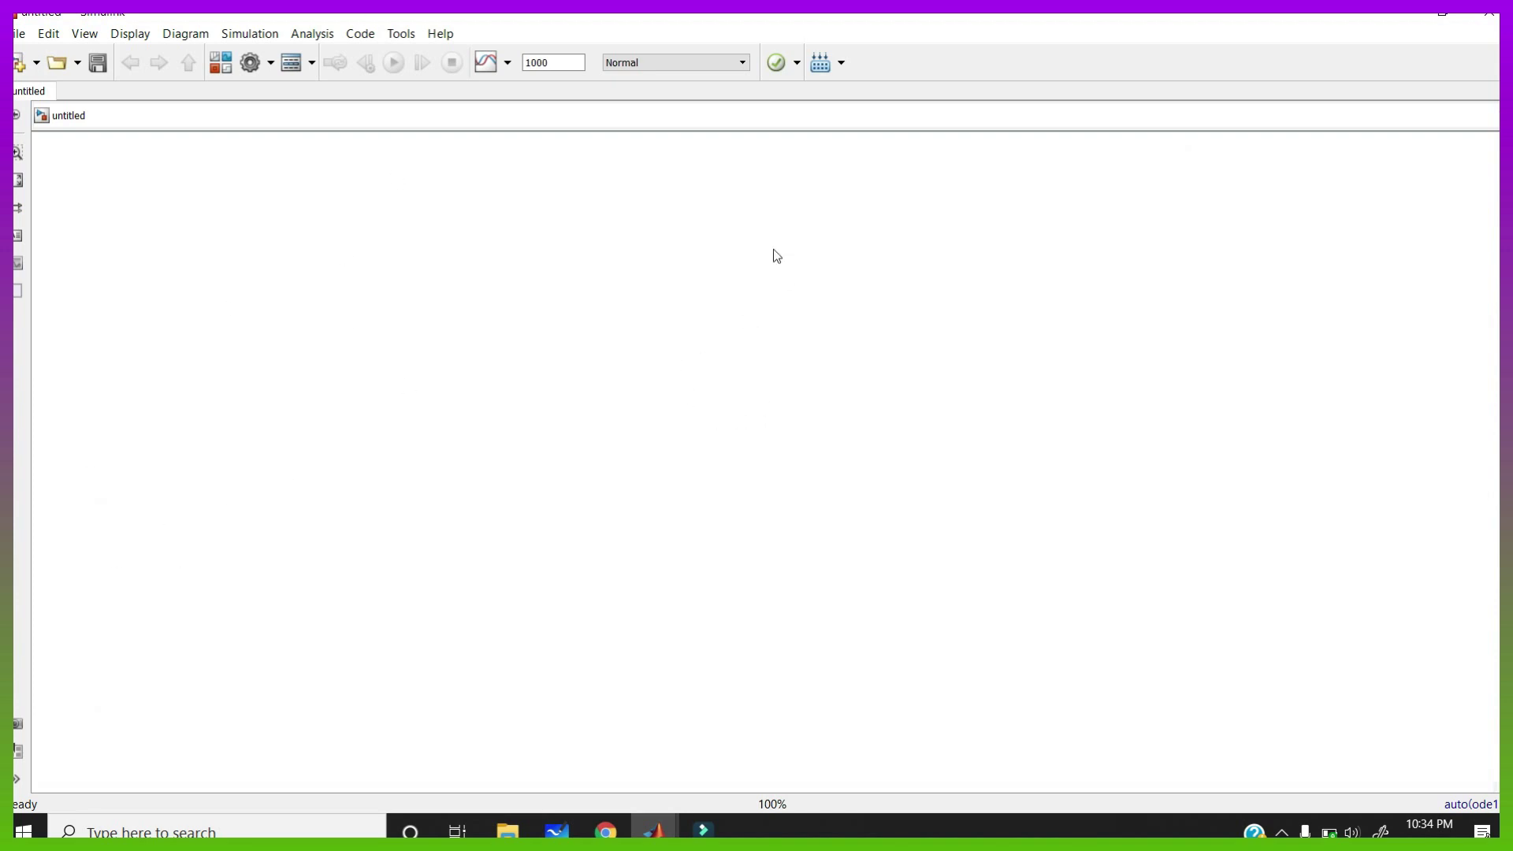
- Switch to Simulink and select the Battery block from Simscape Power Systems, Electric Drives, Extra Sources in the block library
{"action": "left_click", "coordinate": [226, 69]}
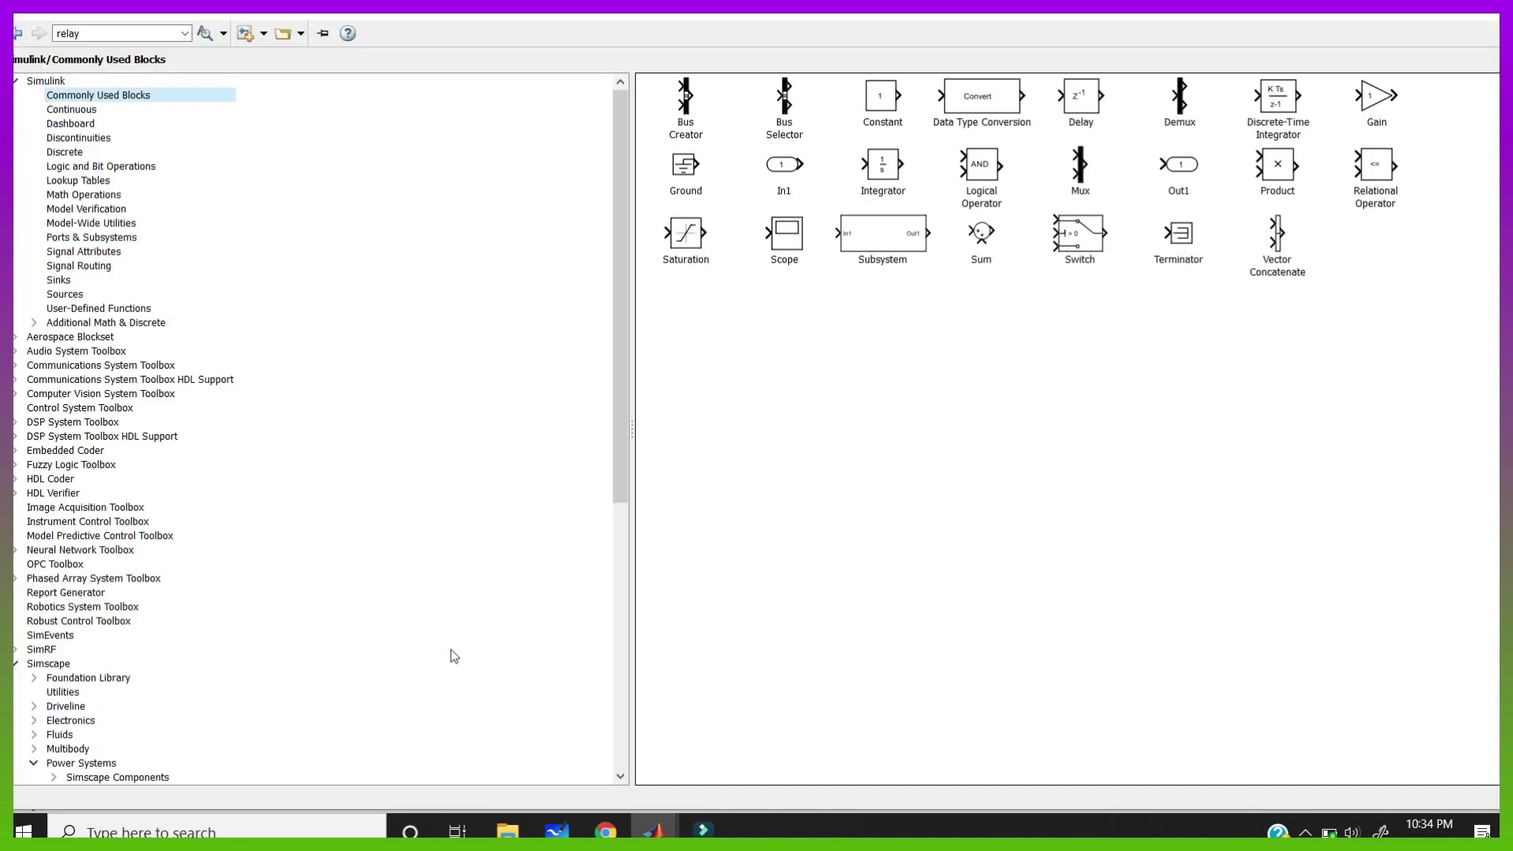
{"action": "scroll", "coordinate": [246, 534], "scroll_direction": "down", "scroll_amount": 11}
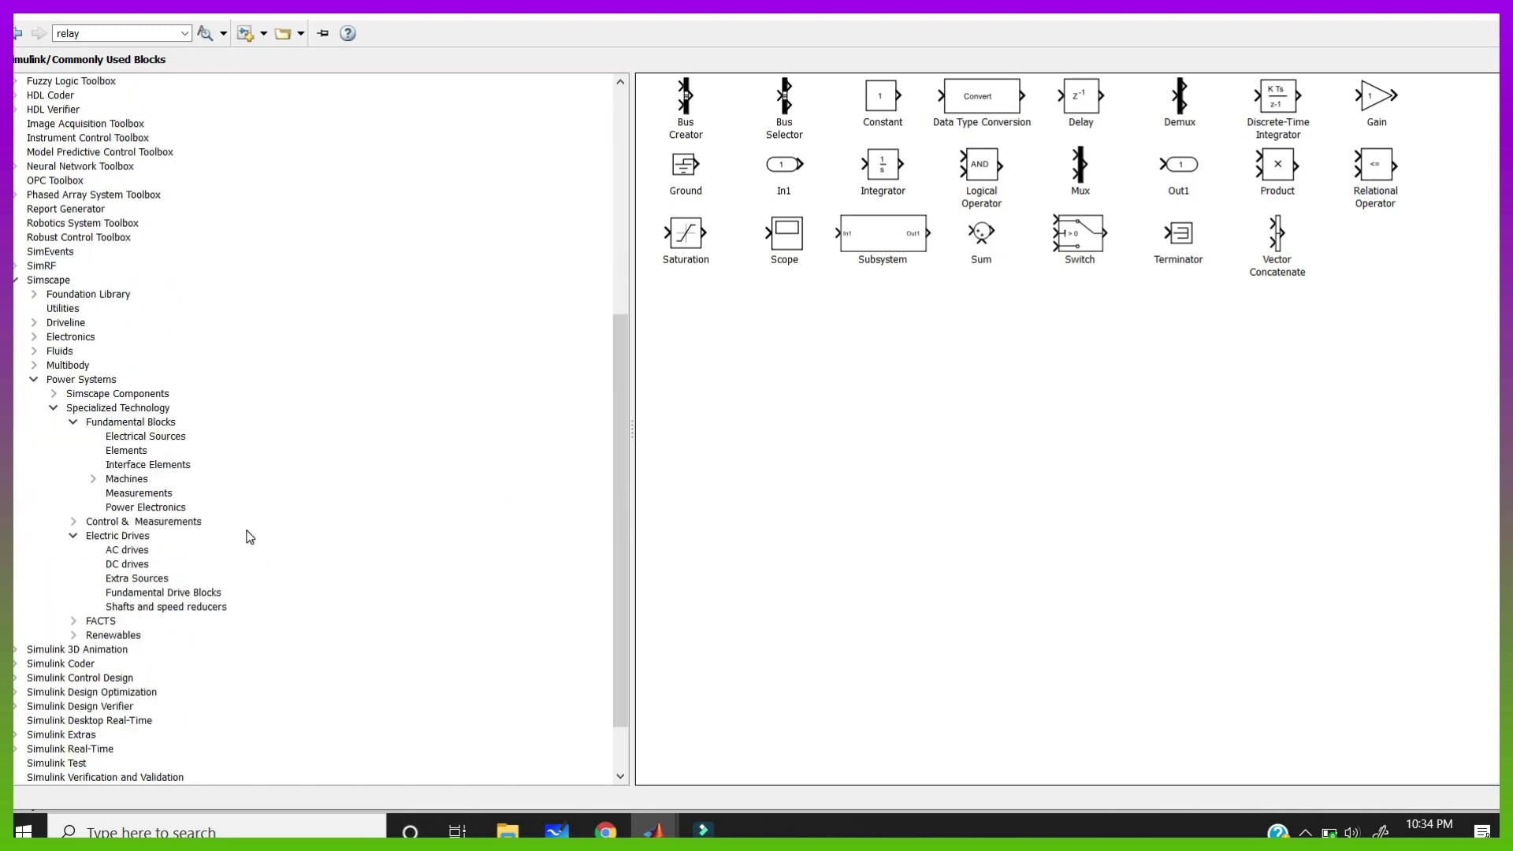
{"action": "left_click", "coordinate": [66, 209]}
{"action": "left_click", "coordinate": [78, 308]}
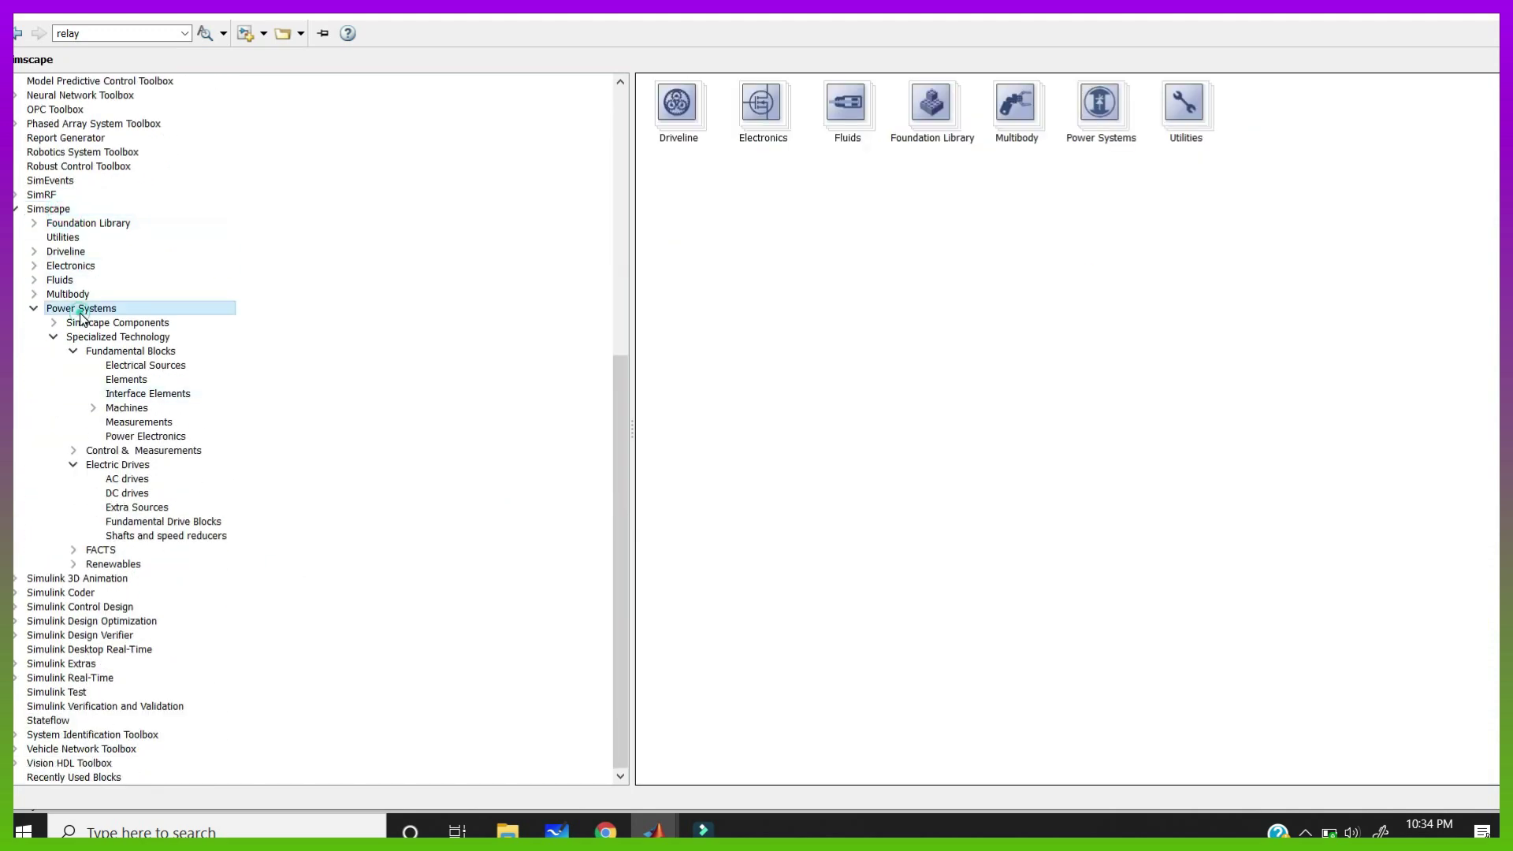
{"action": "left_click", "coordinate": [178, 508]}
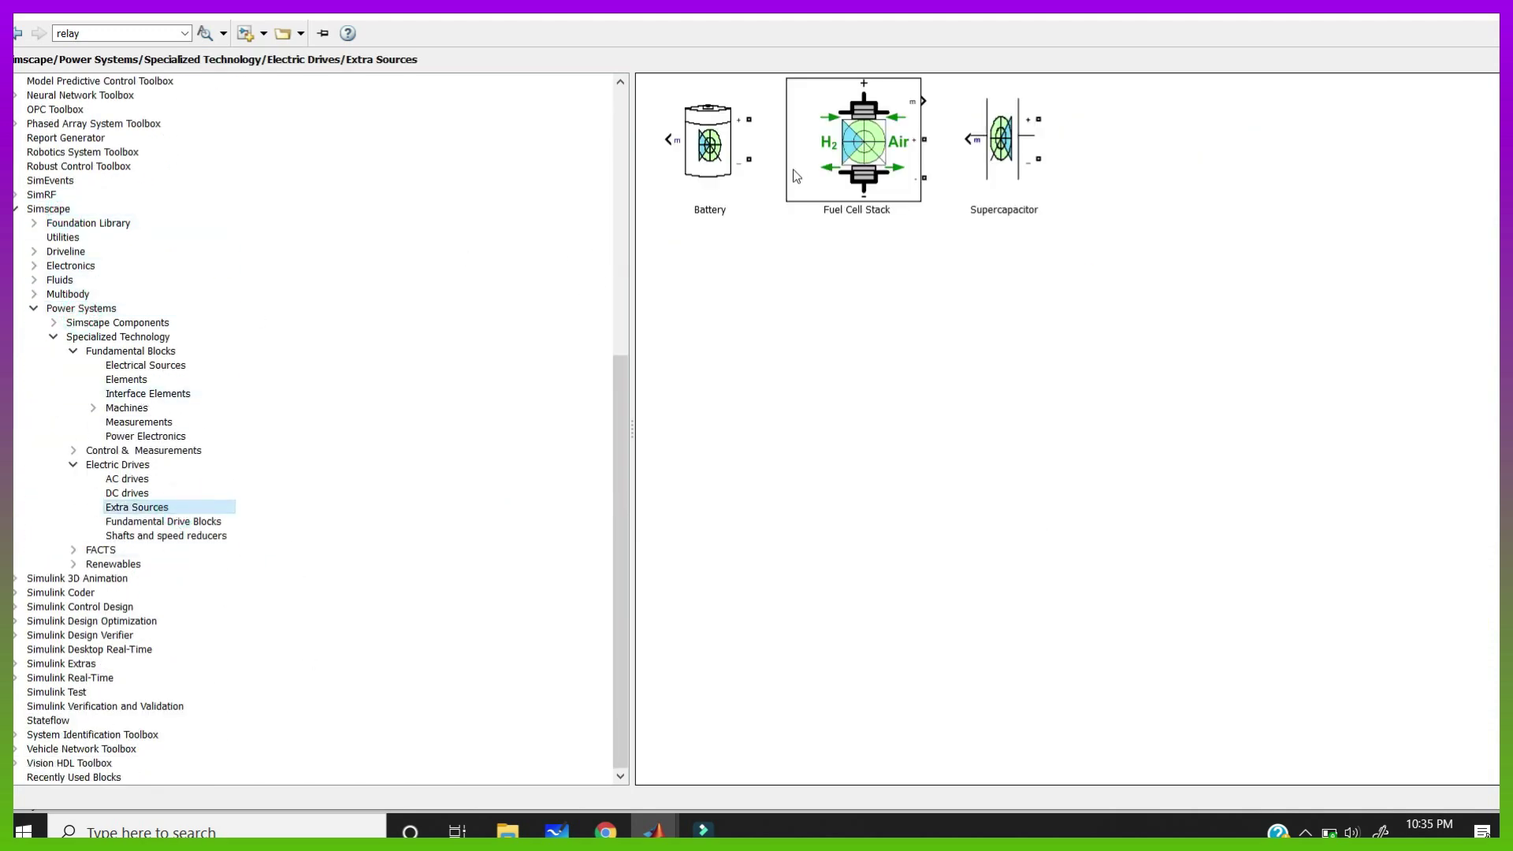
{"action": "left_click", "coordinate": [737, 169]}
{"action": "right_click", "coordinate": [738, 168]}
{"action": "key", "text": "Escape"}
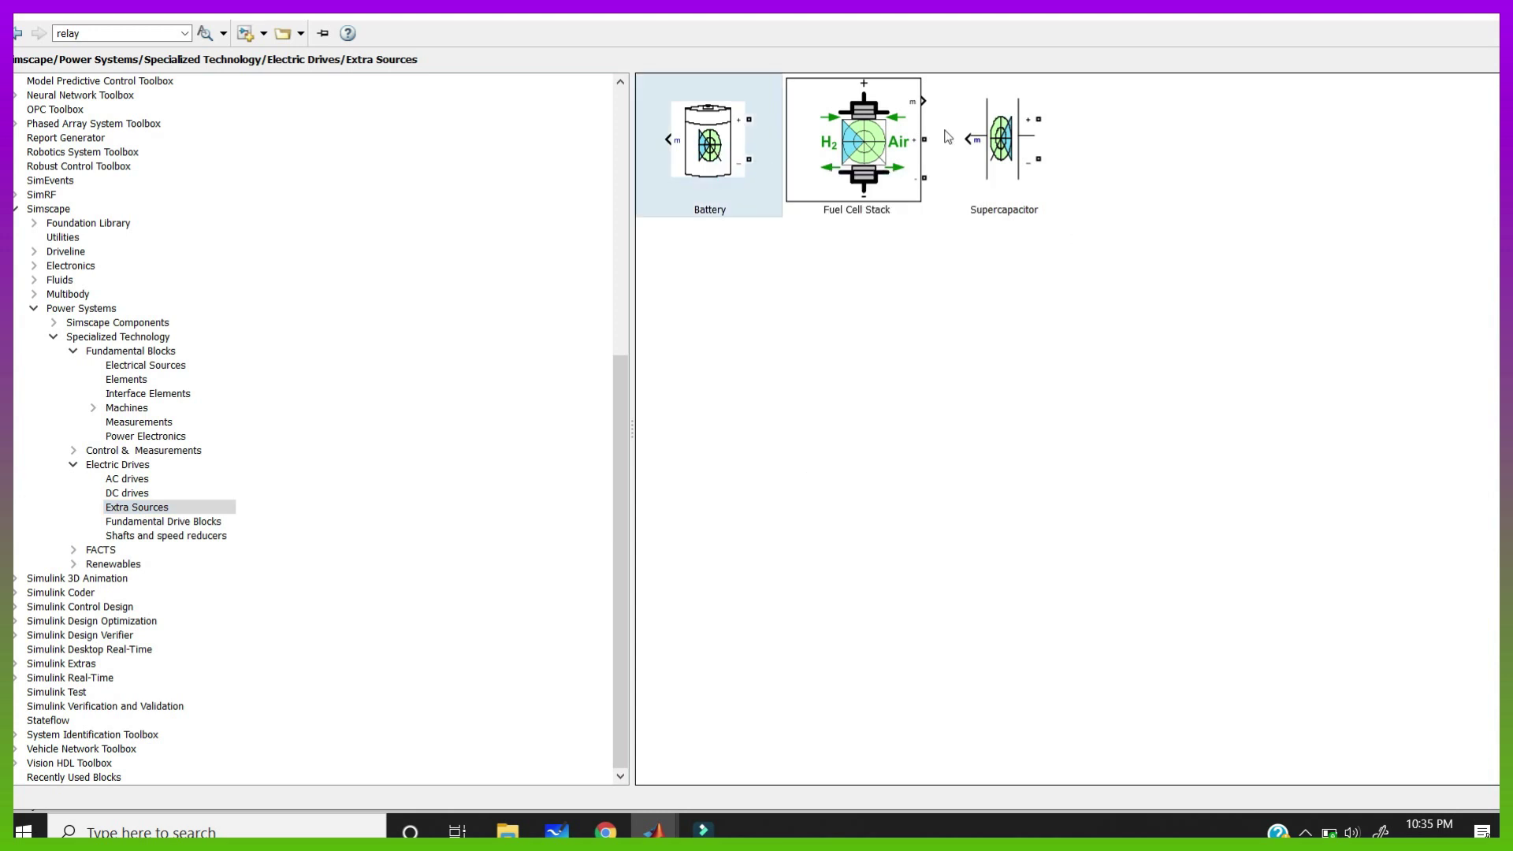
- Add the DC Machine block from the Fundamental Blocks Machines library to the untitled model
{"action": "left_click", "coordinate": [126, 408]}
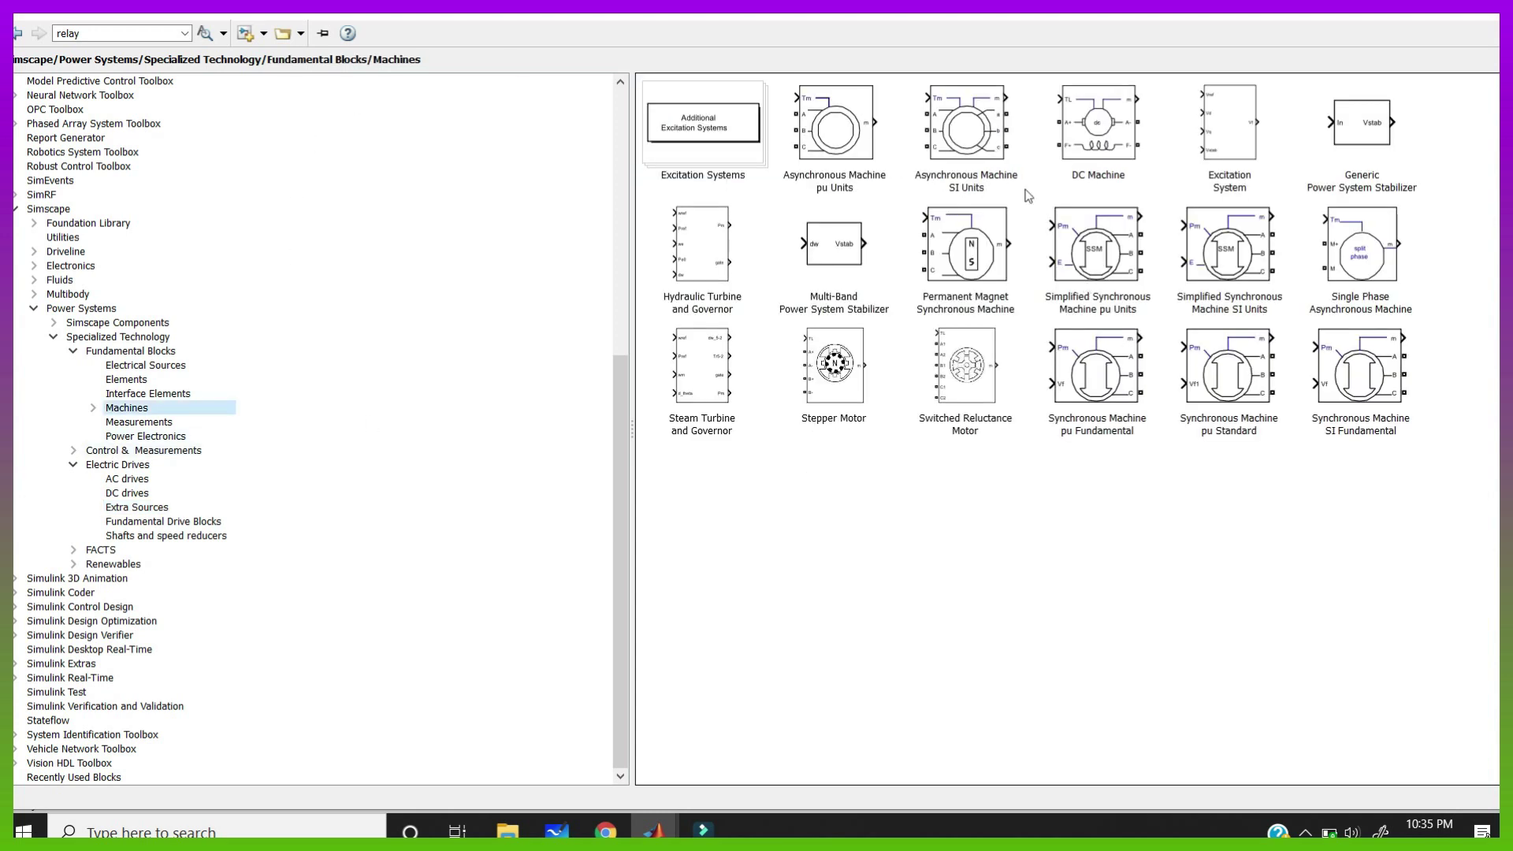
{"action": "left_click", "coordinate": [1111, 150]}
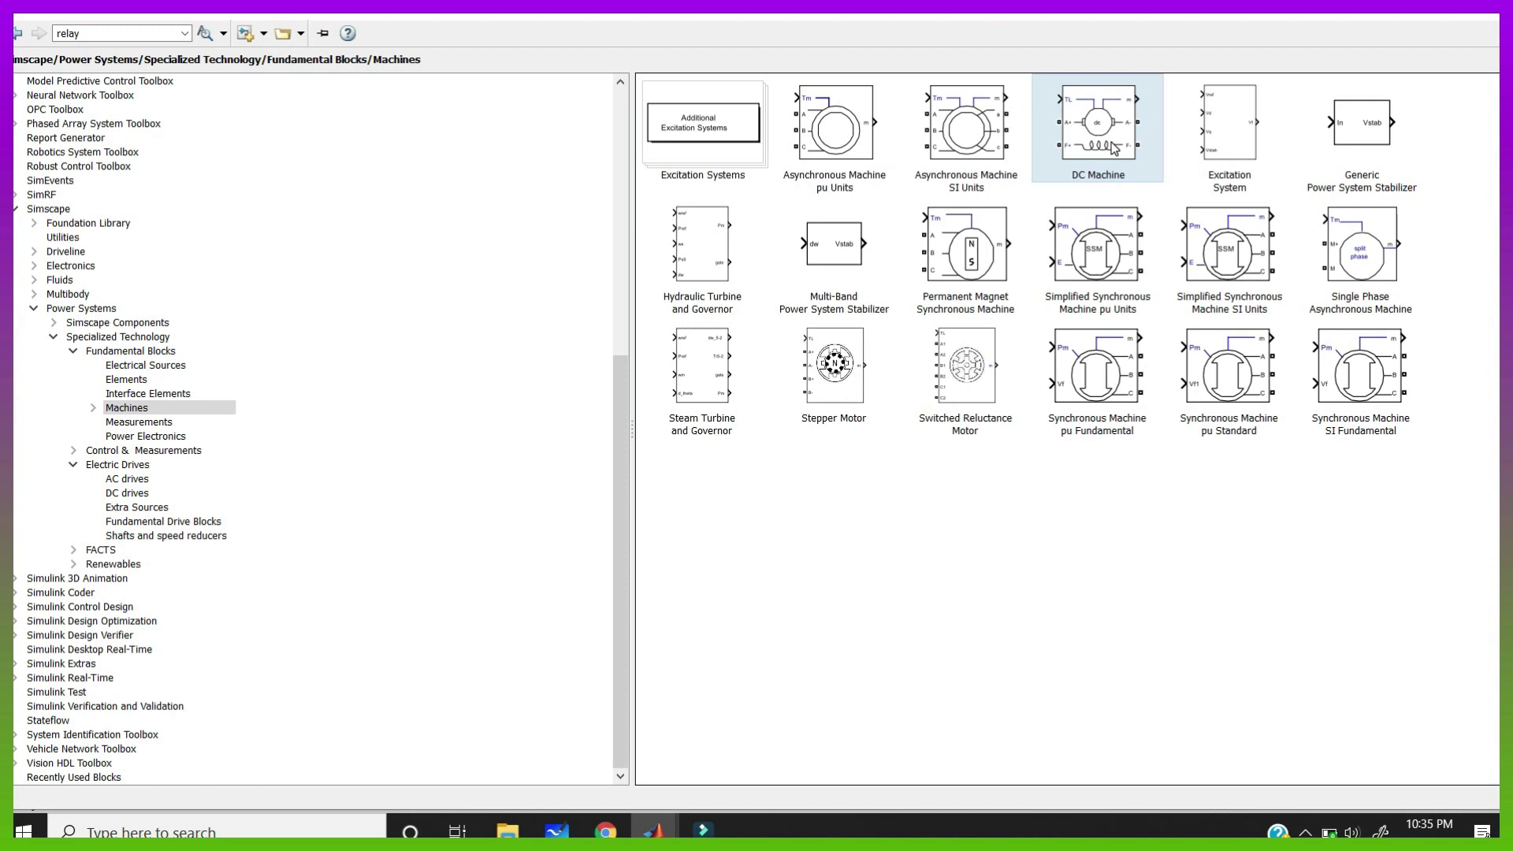
{"action": "right_click", "coordinate": [1114, 148]}
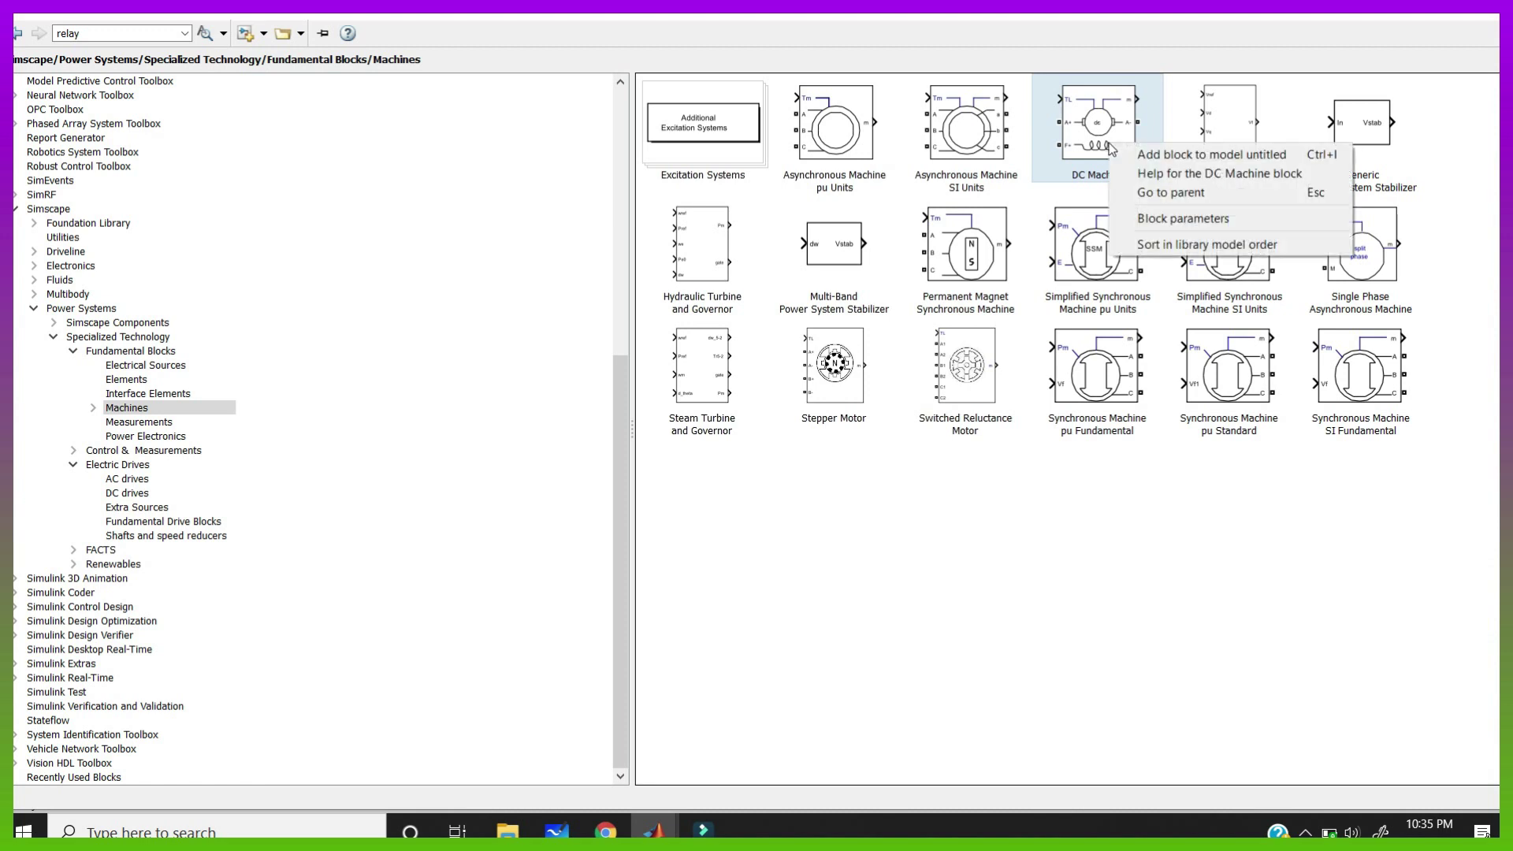
{"action": "left_click", "coordinate": [1161, 158]}
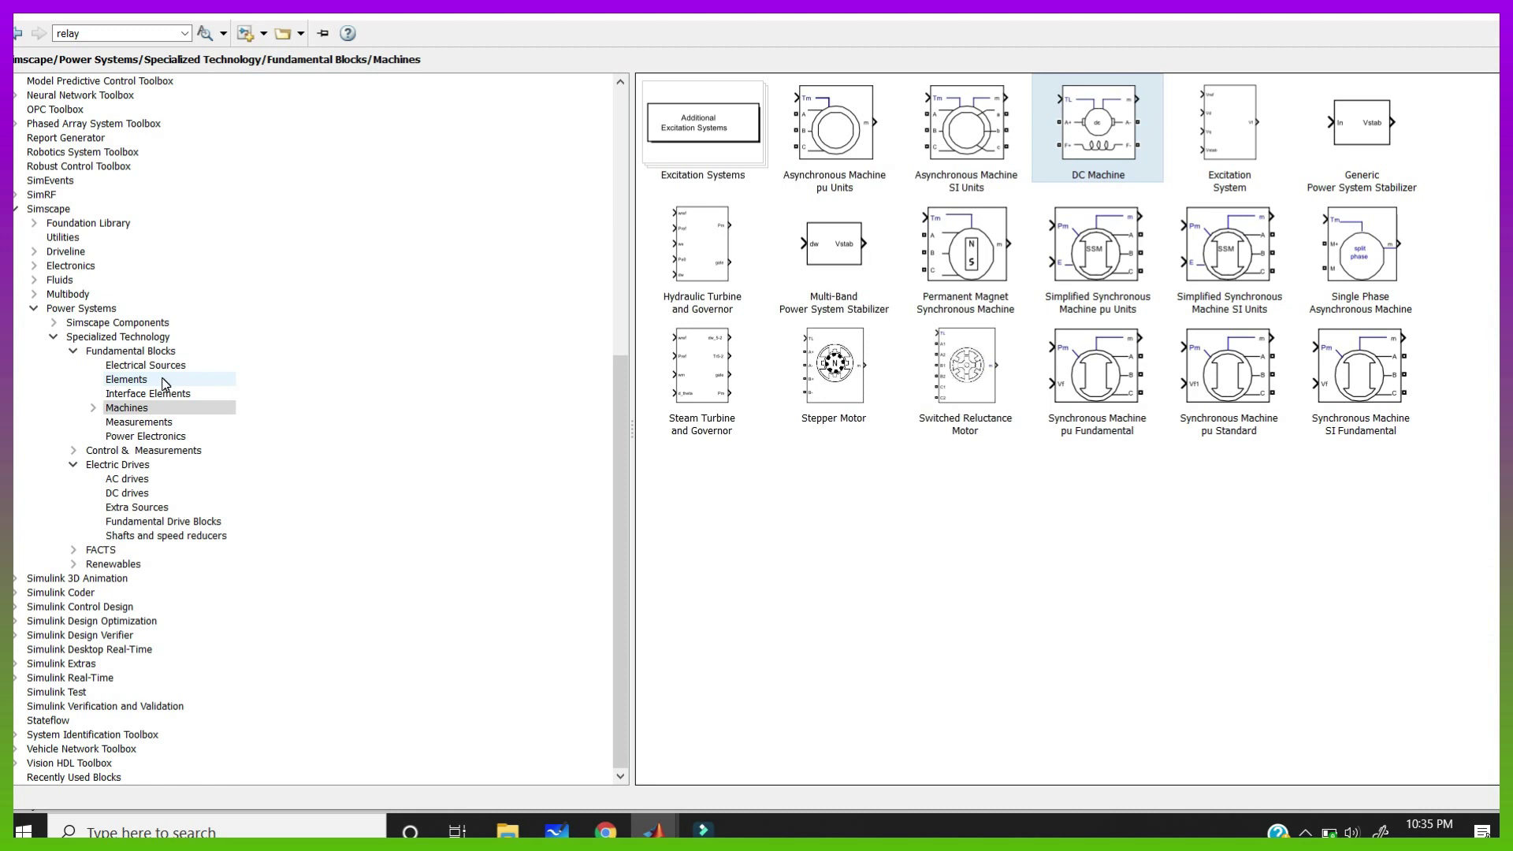
- Add the Controlled Current Source block from the Fundamental Blocks Electrical Sources library to the untitled model
{"action": "left_click", "coordinate": [126, 379]}
{"action": "left_click", "coordinate": [166, 365]}
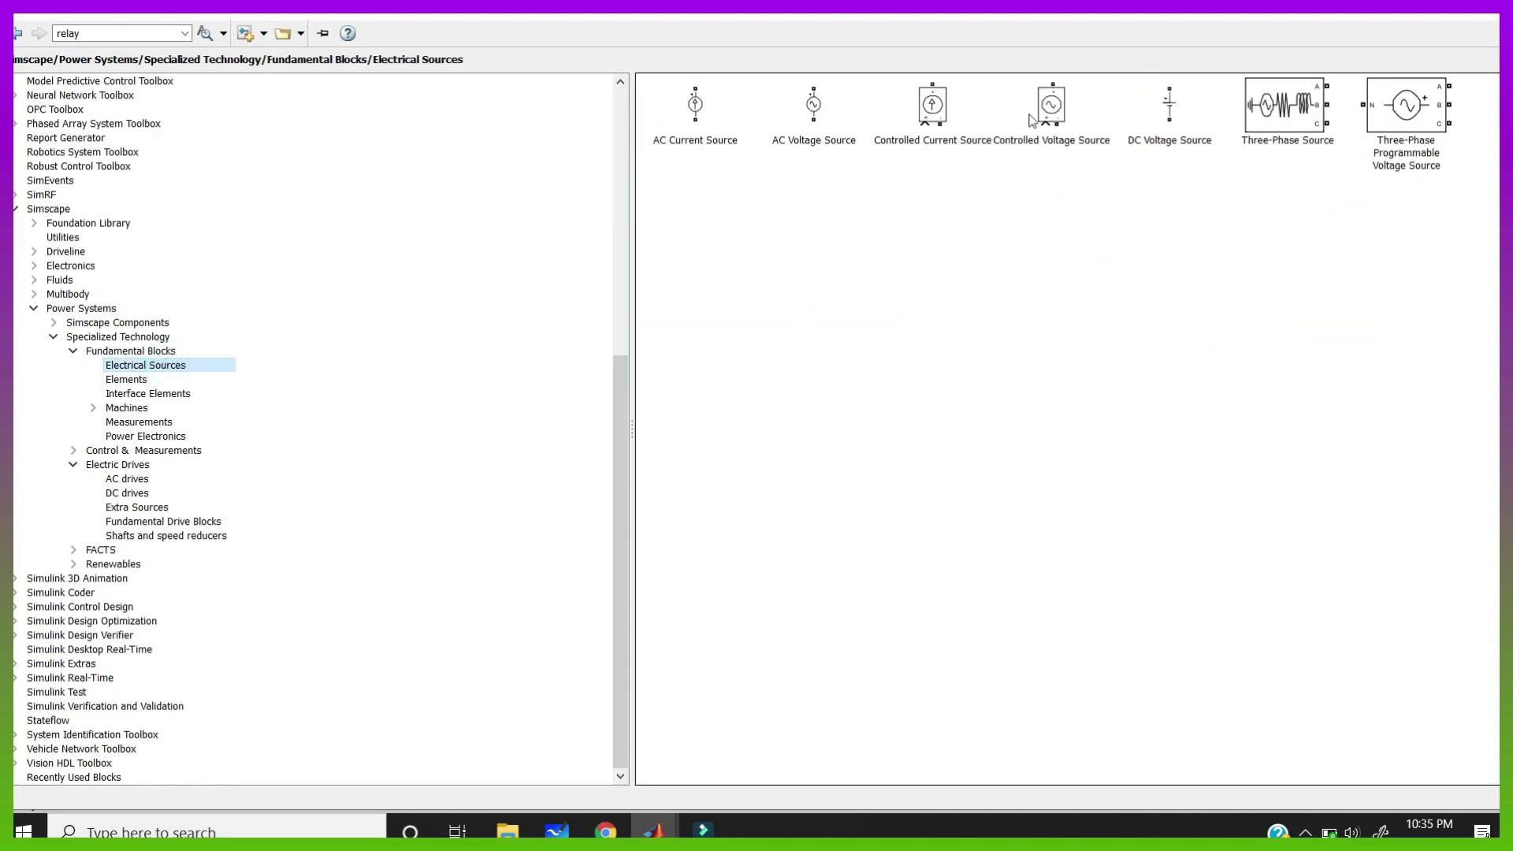
{"action": "left_click", "coordinate": [934, 136]}
{"action": "right_click", "coordinate": [940, 126]}
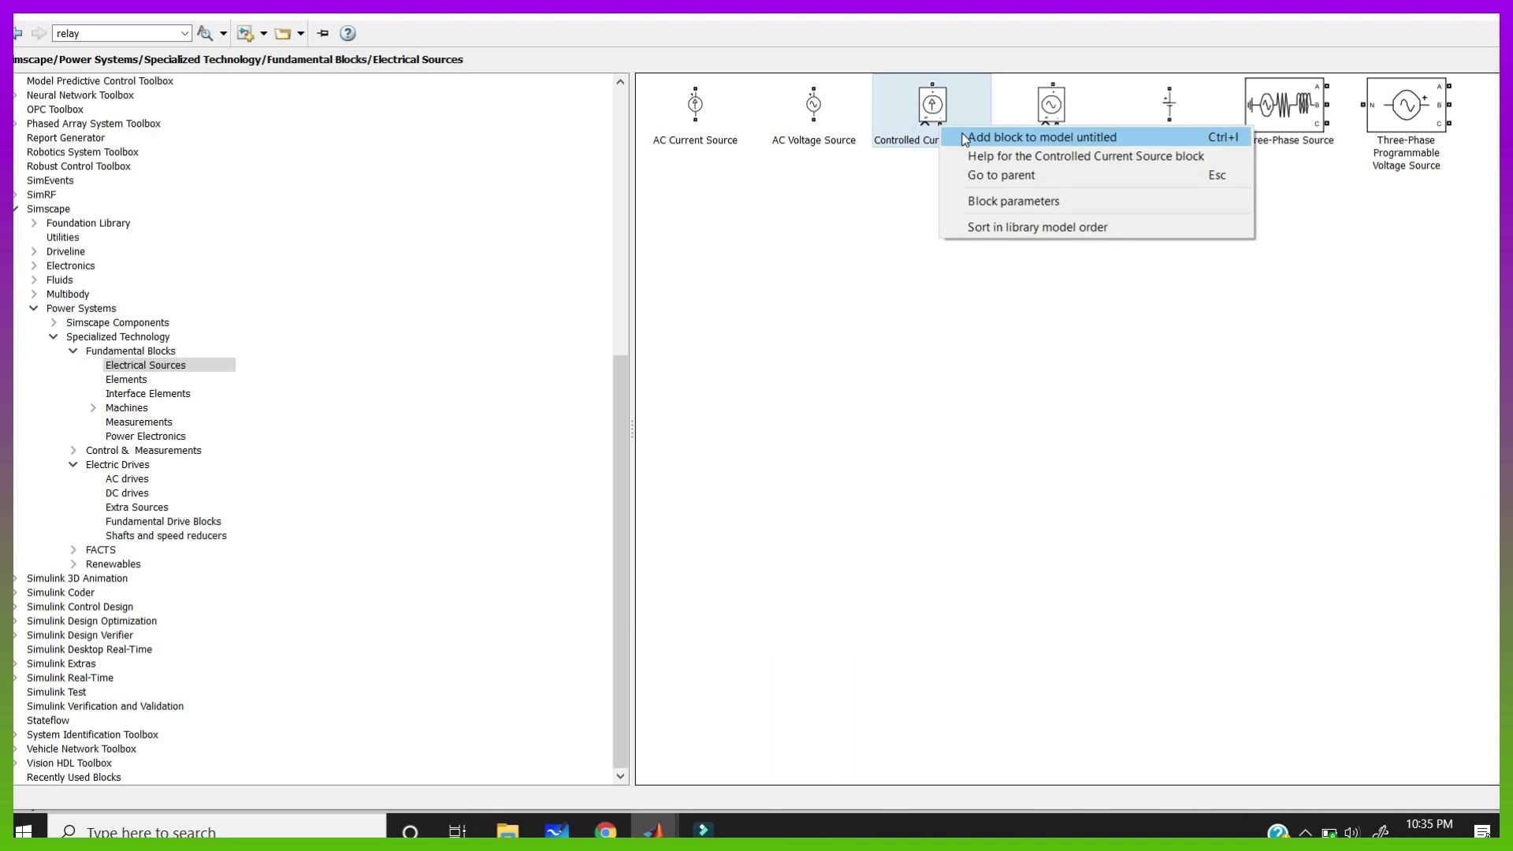
{"action": "left_click", "coordinate": [963, 138]}
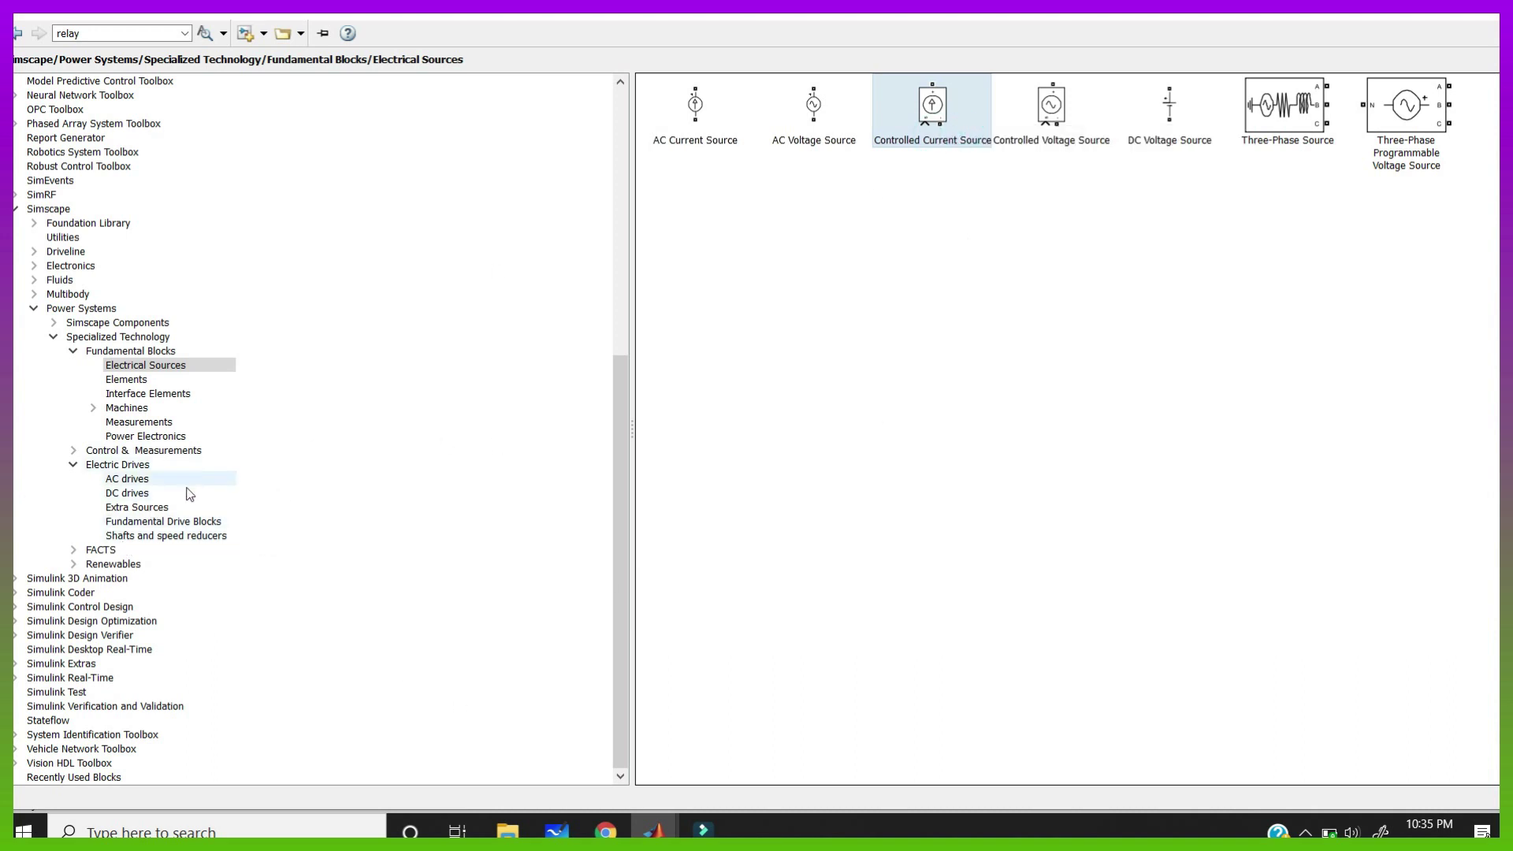
- Add the Bus Selector and Gain blocks from the Simulink Commonly Used Blocks library to the untitled model
{"action": "scroll", "coordinate": [151, 250], "scroll_direction": "up", "scroll_amount": 10}
{"action": "left_click", "coordinate": [98, 95]}
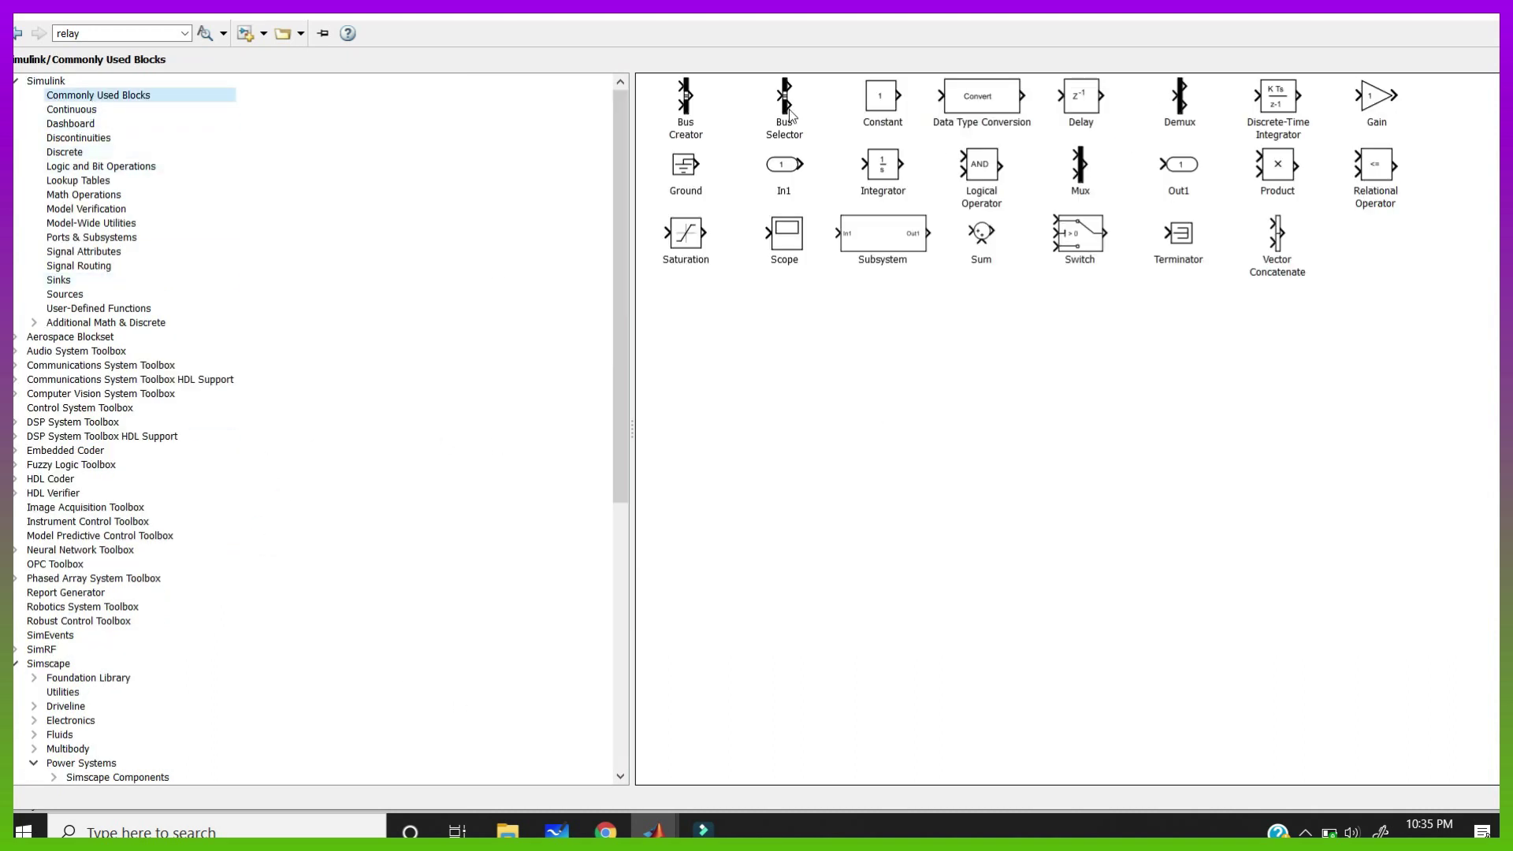
{"action": "left_click", "coordinate": [787, 110]}
{"action": "right_click", "coordinate": [790, 115]}
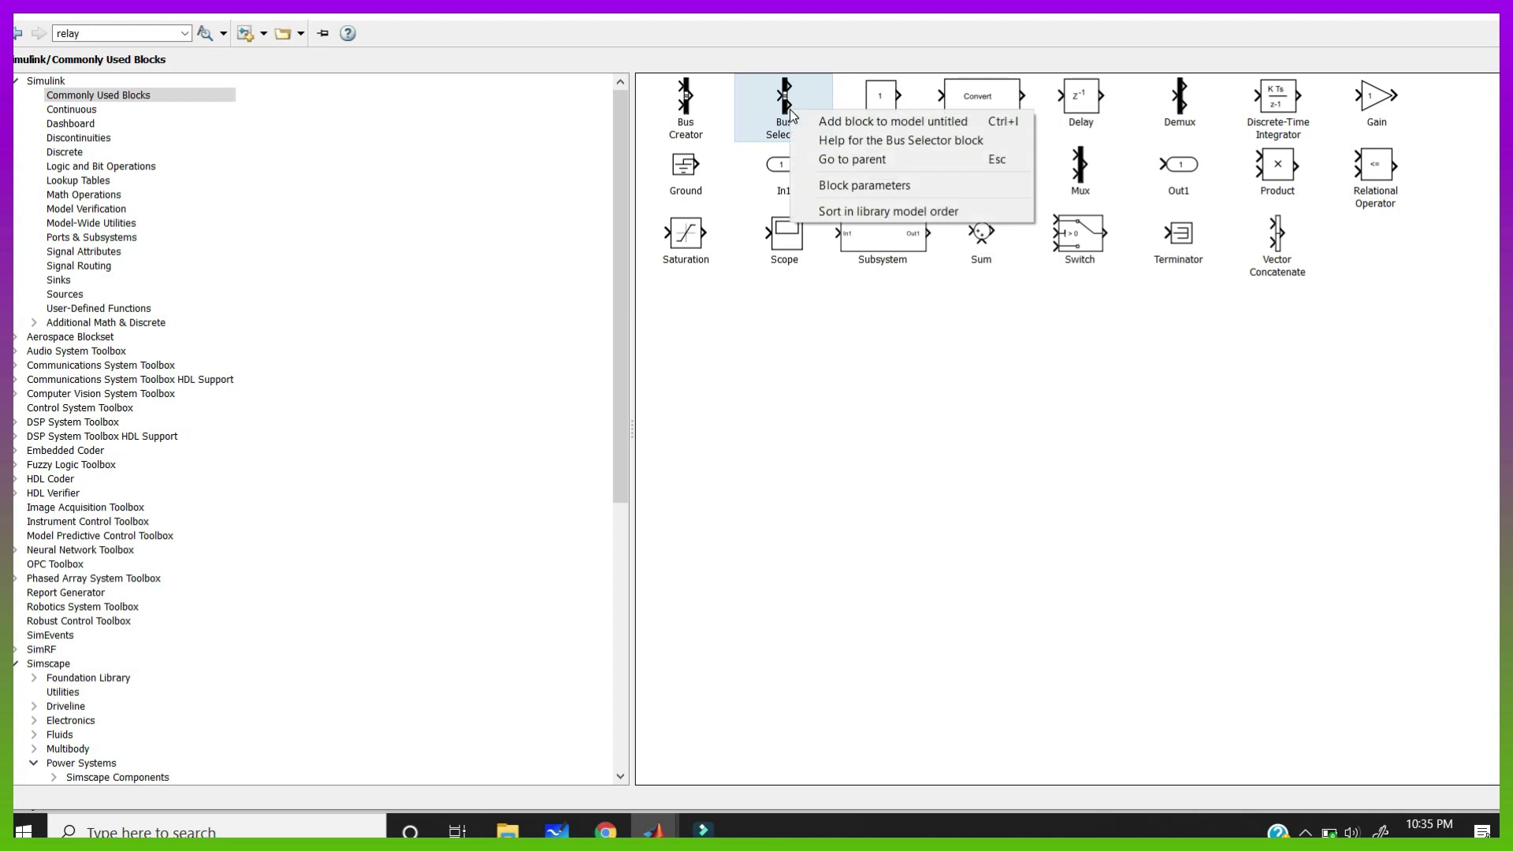
{"action": "left_click", "coordinate": [854, 122]}
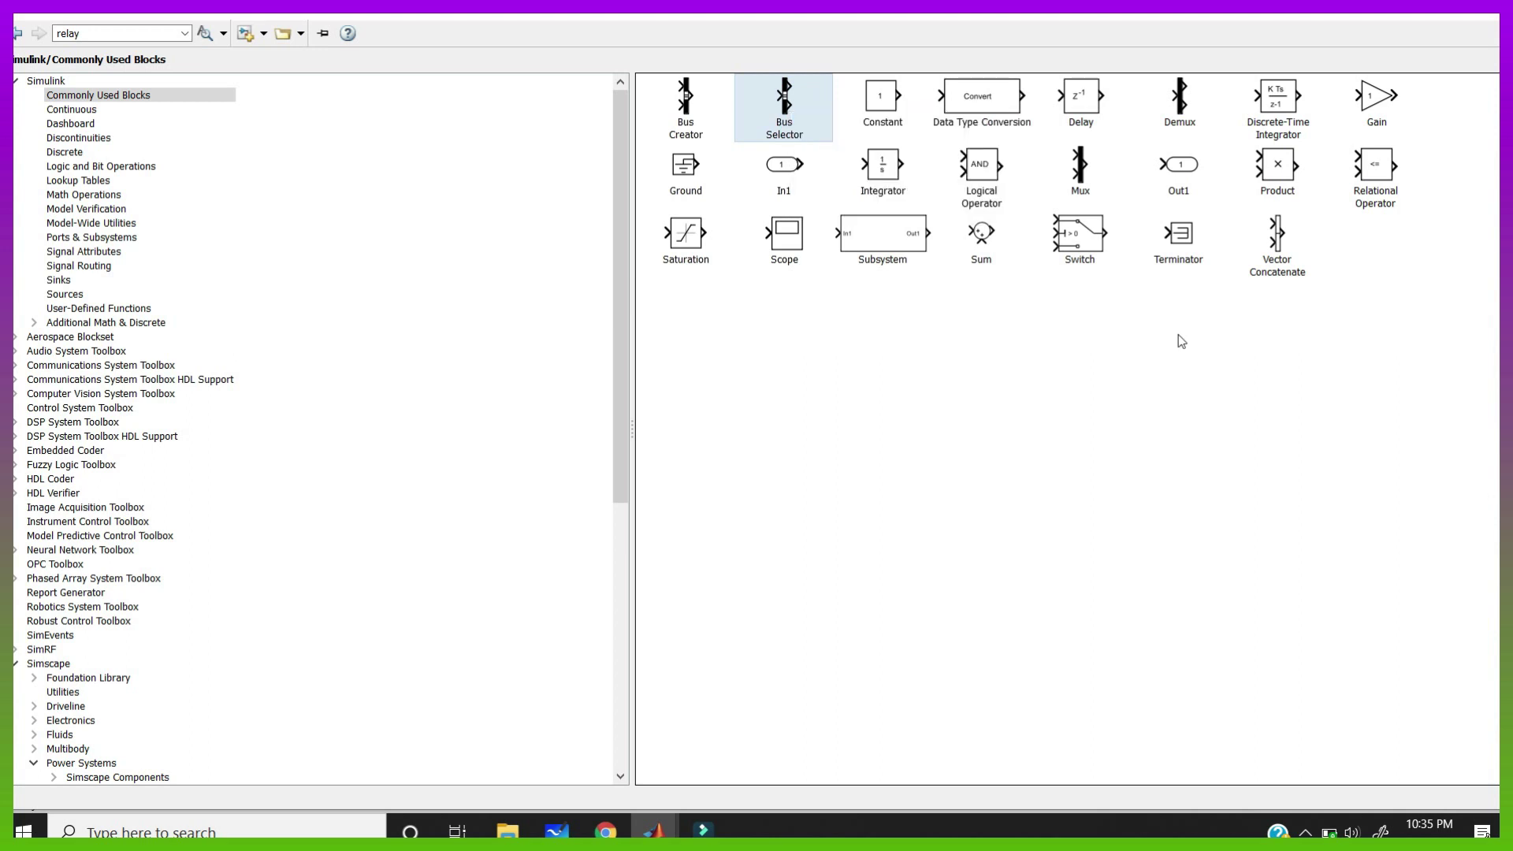
{"action": "left_click", "coordinate": [1365, 117]}
{"action": "right_click", "coordinate": [1356, 111]}
{"action": "left_click", "coordinate": [1355, 112]}
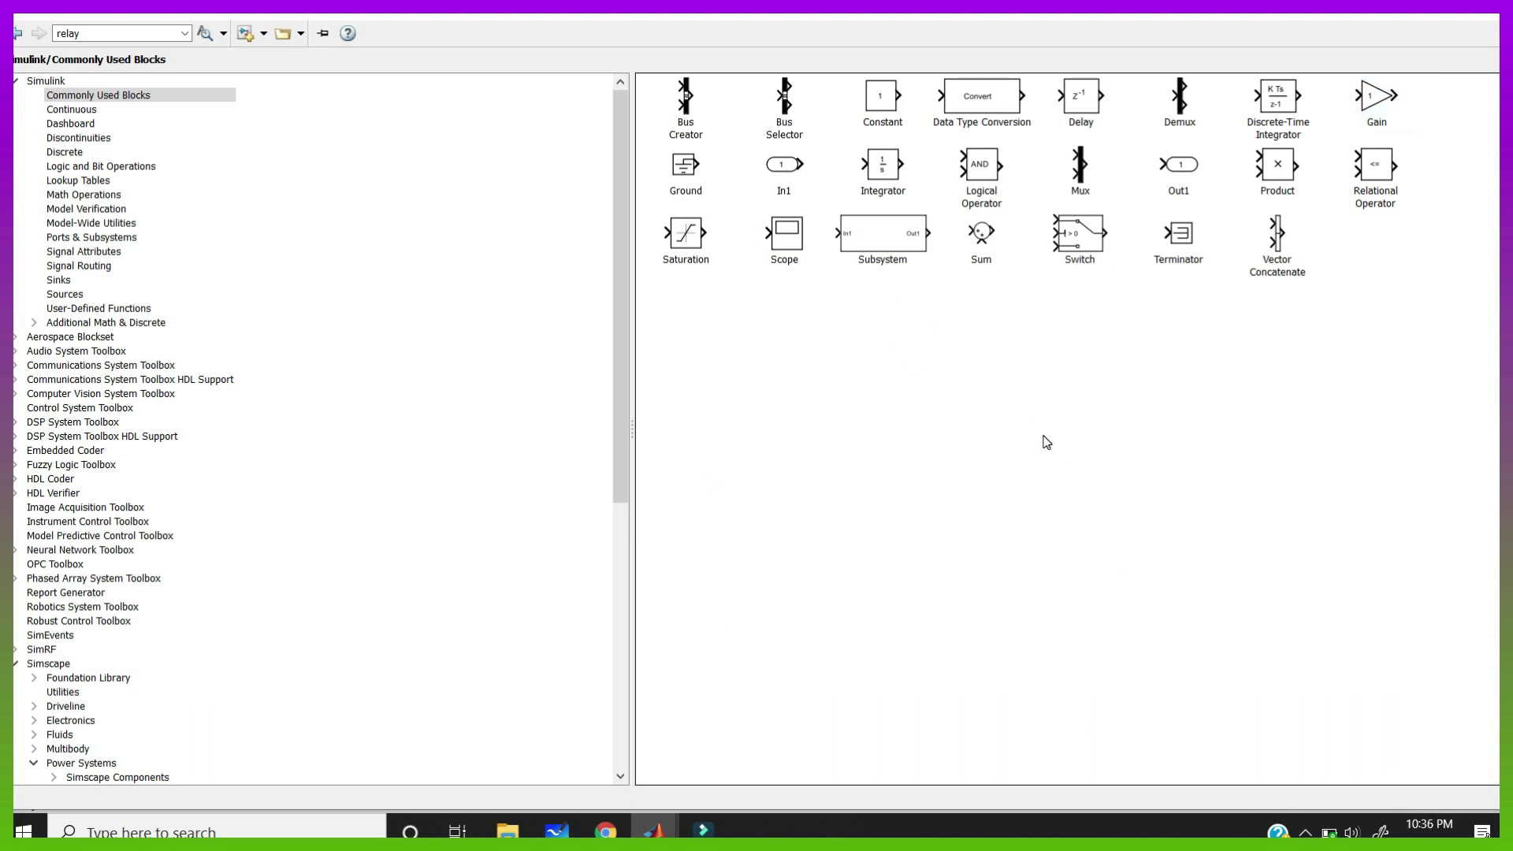
- Add the Relay block from the Simulink Discontinuities library to the untitled model
{"action": "left_click", "coordinate": [98, 110]}
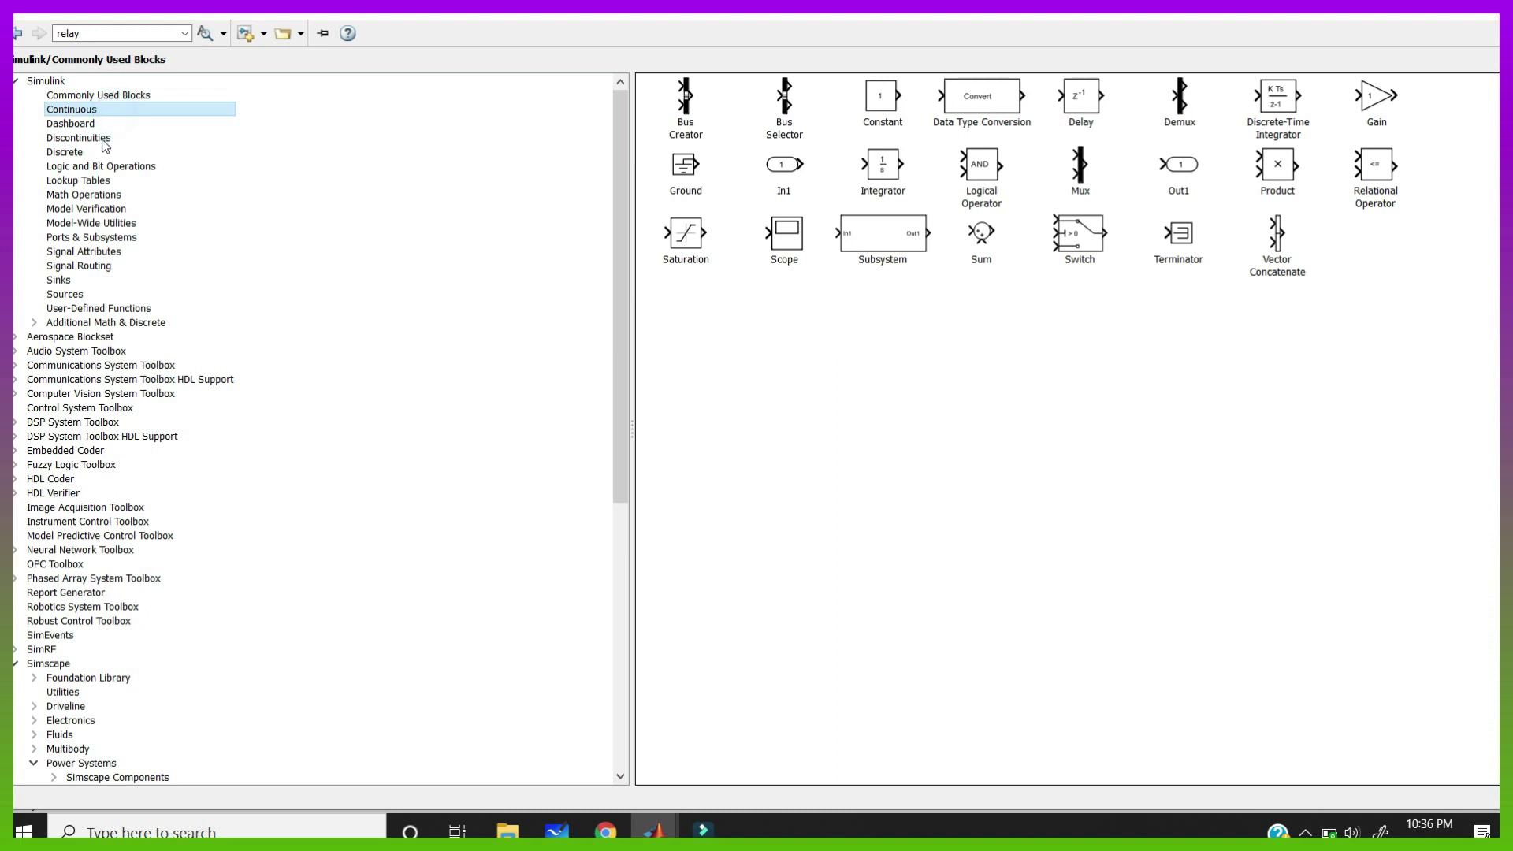
{"action": "left_click", "coordinate": [106, 139]}
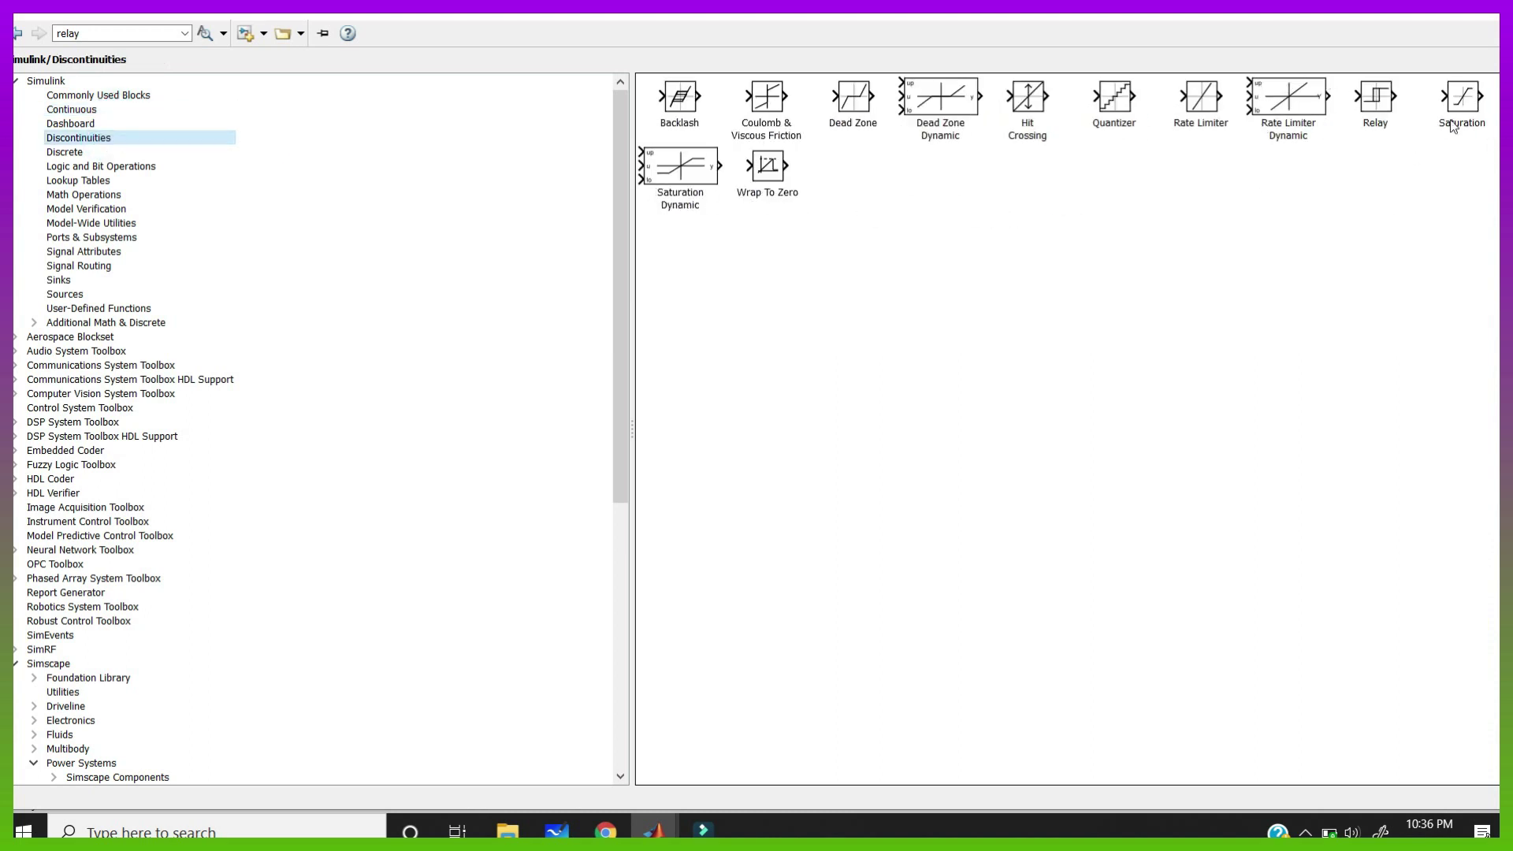
{"action": "left_click", "coordinate": [1394, 105]}
{"action": "right_click", "coordinate": [1394, 105]}
- Add the Scope block from the Commonly Used Blocks library to the untitled model
{"action": "left_click", "coordinate": [177, 124]}
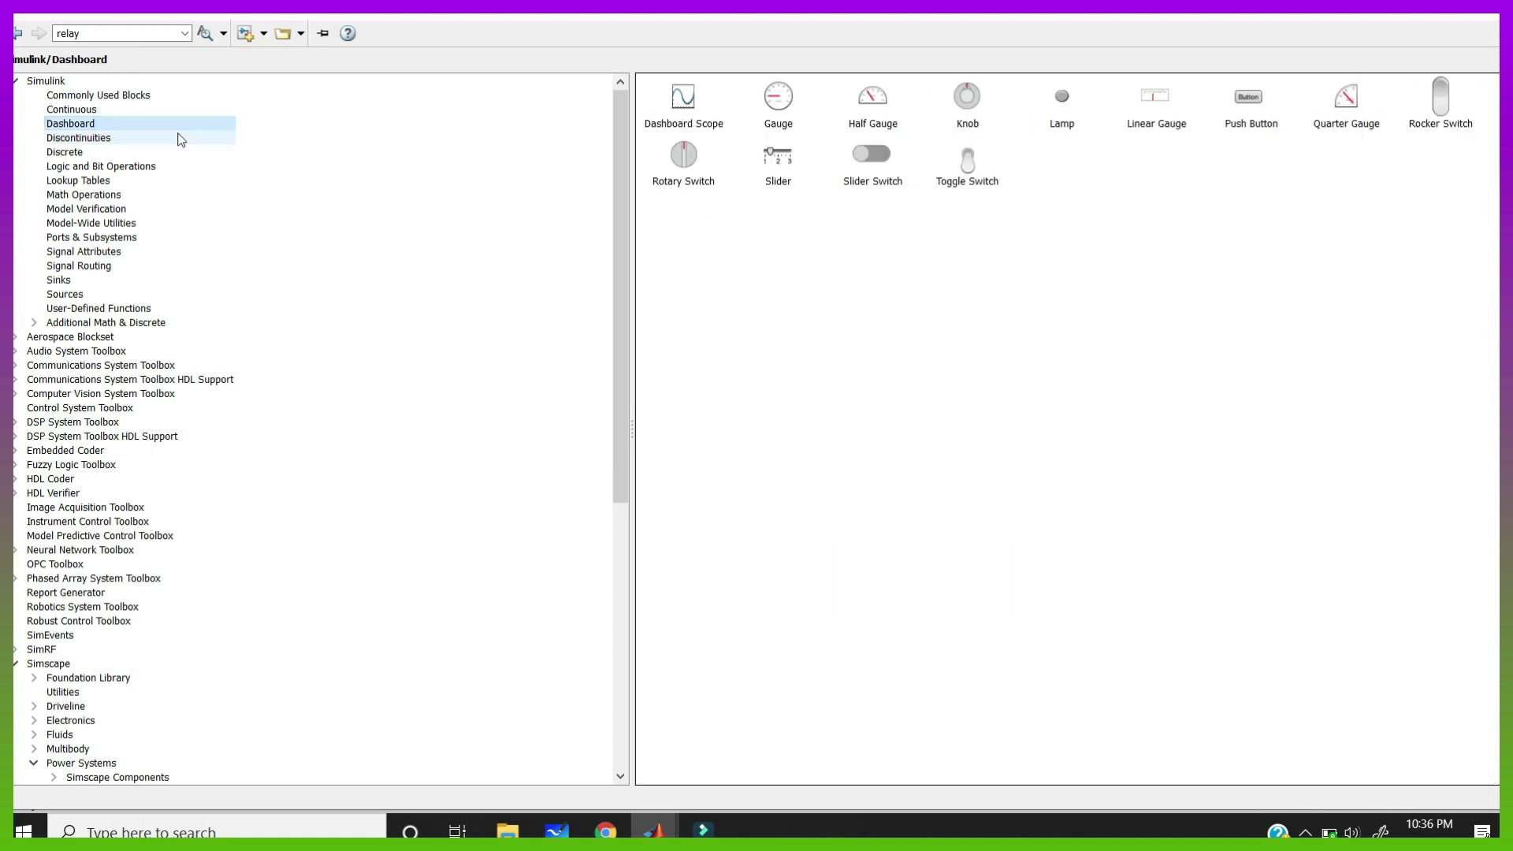
{"action": "left_click", "coordinate": [124, 96]}
{"action": "left_click", "coordinate": [788, 246]}
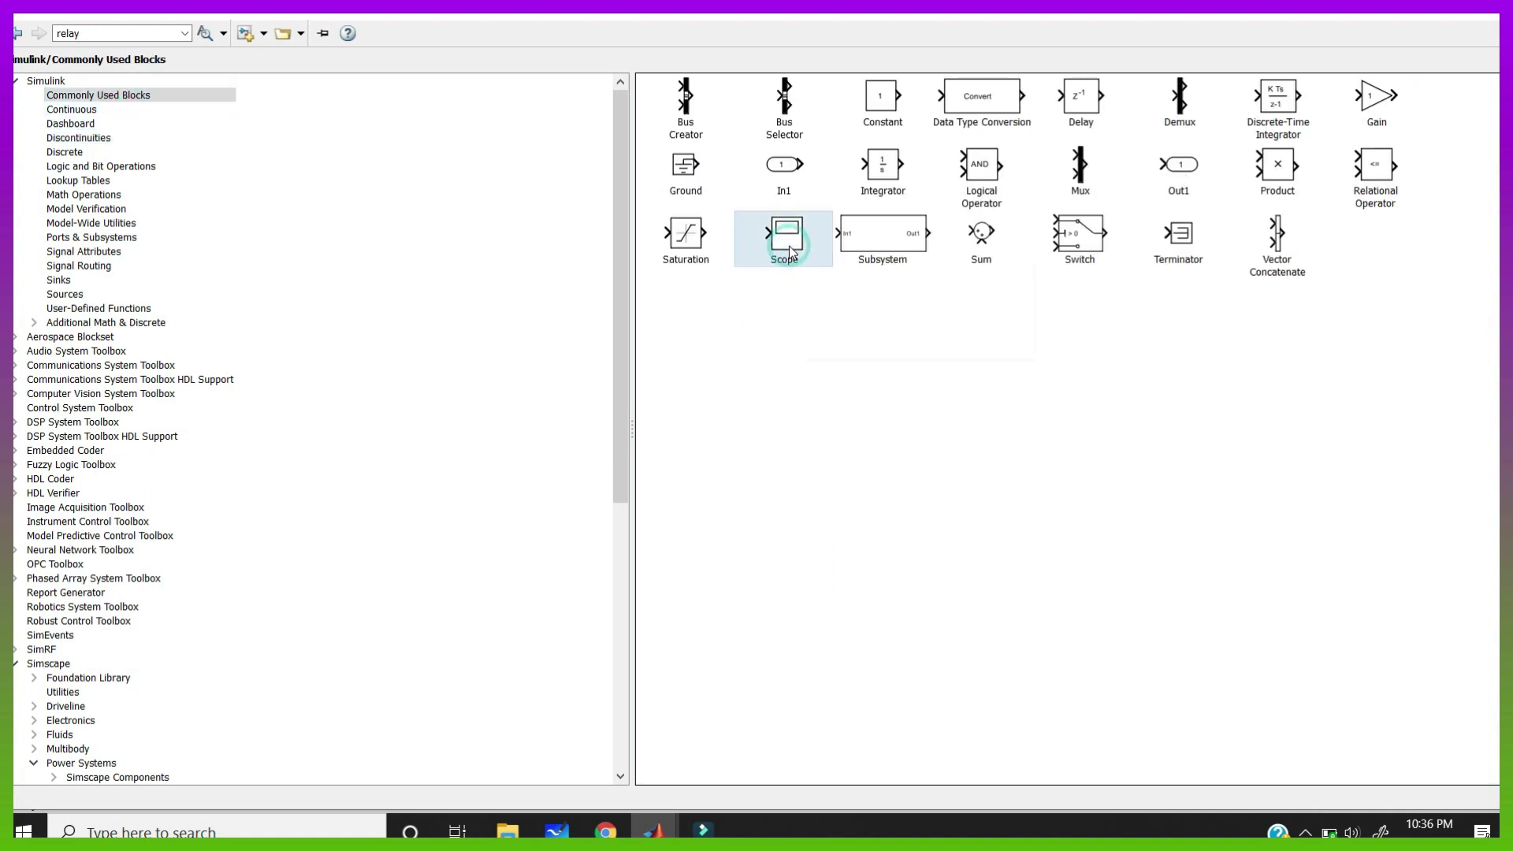
{"action": "right_click", "coordinate": [790, 250]}
{"action": "left_click", "coordinate": [840, 260]}
- Add the Constant block from Commonly Used Blocks and the powergui block from Fundamental Blocks to the untitled model
{"action": "left_click", "coordinate": [104, 114]}
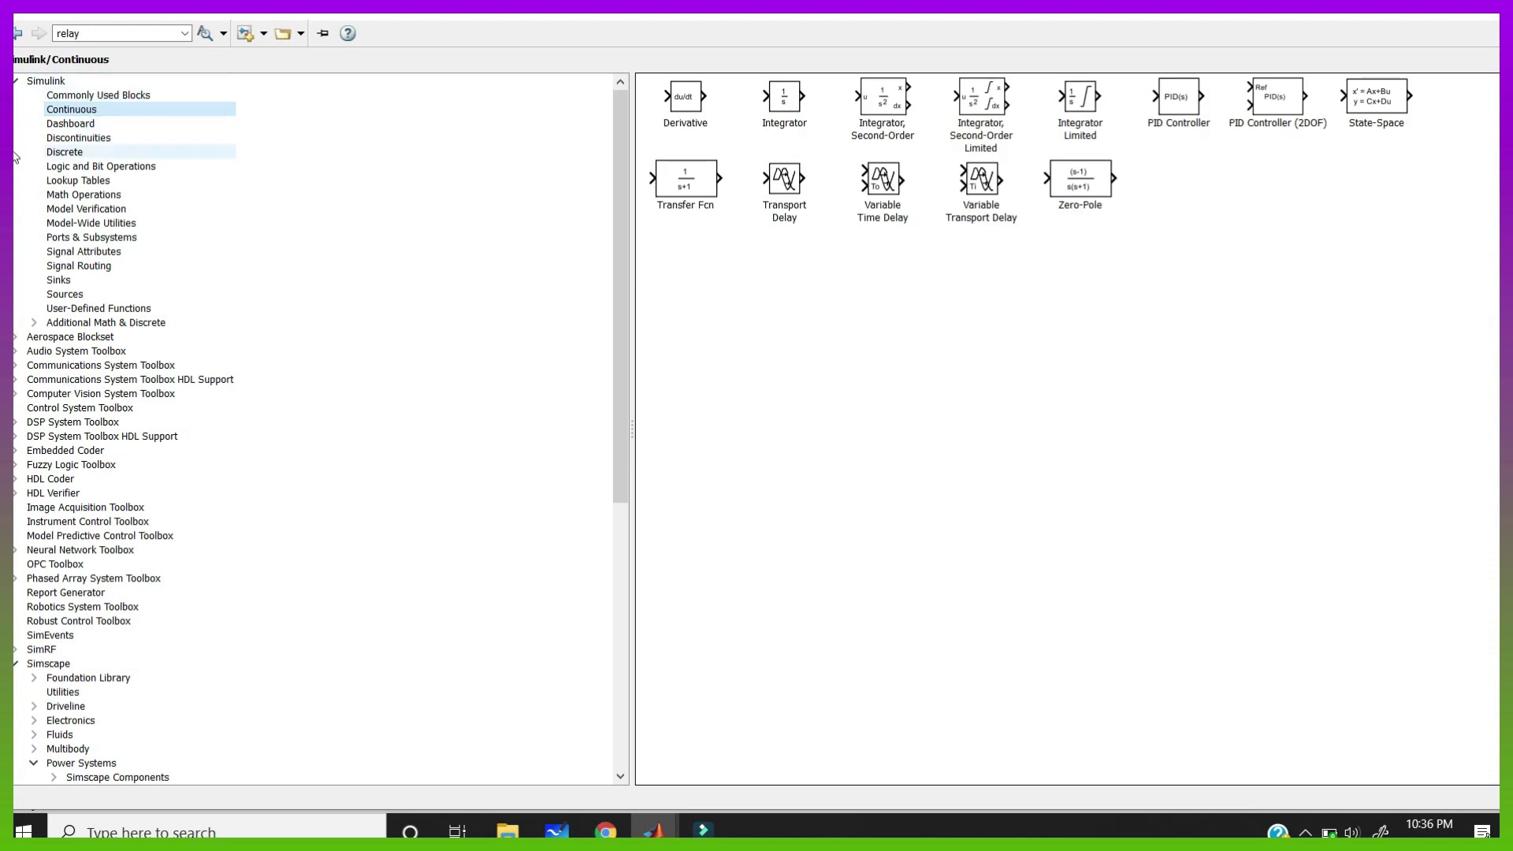
{"action": "left_click", "coordinate": [101, 100]}
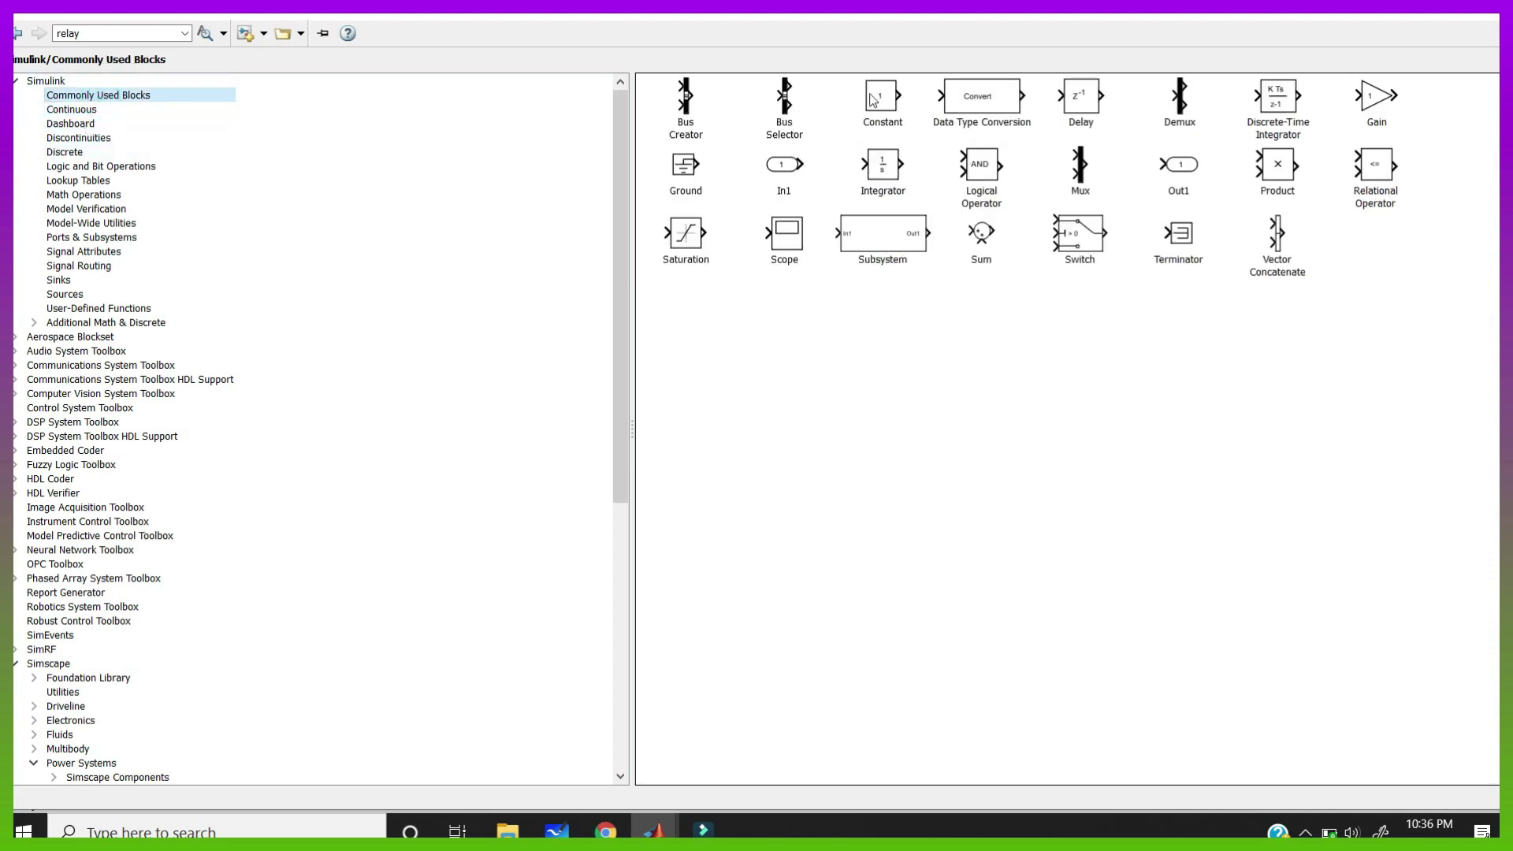
{"action": "left_click", "coordinate": [881, 99]}
{"action": "right_click", "coordinate": [882, 100]}
{"action": "left_click", "coordinate": [938, 110]}
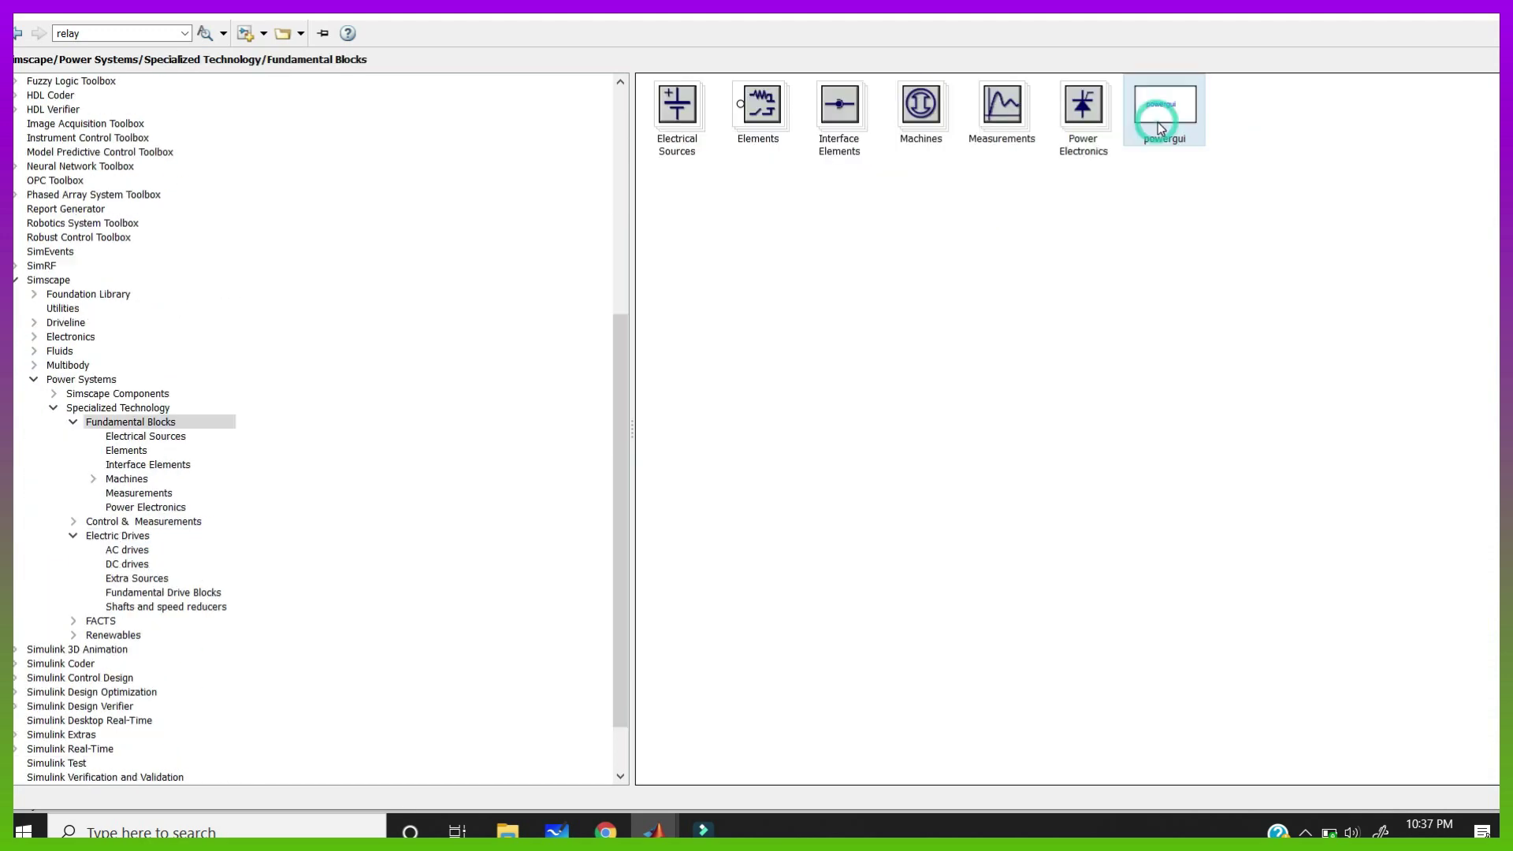
{"action": "right_click", "coordinate": [1156, 121]}
{"action": "left_click", "coordinate": [1171, 132]}
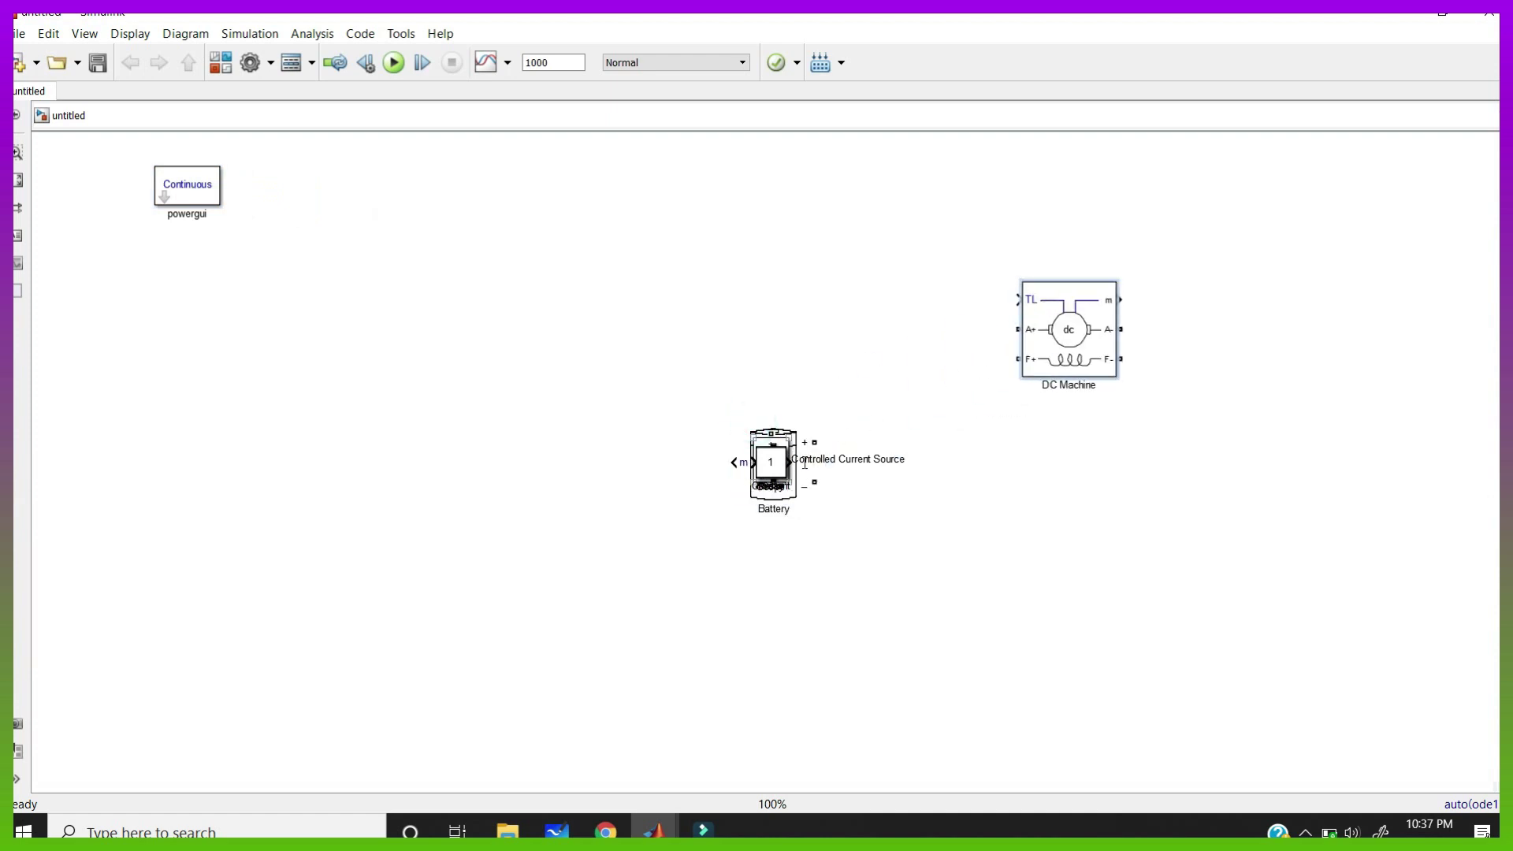
- Spread the stacked blocks apart in the model, placing the Battery and the Controlled Current Source side by side
{"action": "left_click_drag", "start_coordinate": [288, 374], "coordinate": [288, 427]}
{"action": "left_click_drag", "start_coordinate": [510, 512], "coordinate": [571, 402]}
{"action": "left_click_drag", "start_coordinate": [538, 452], "coordinate": [528, 476]}
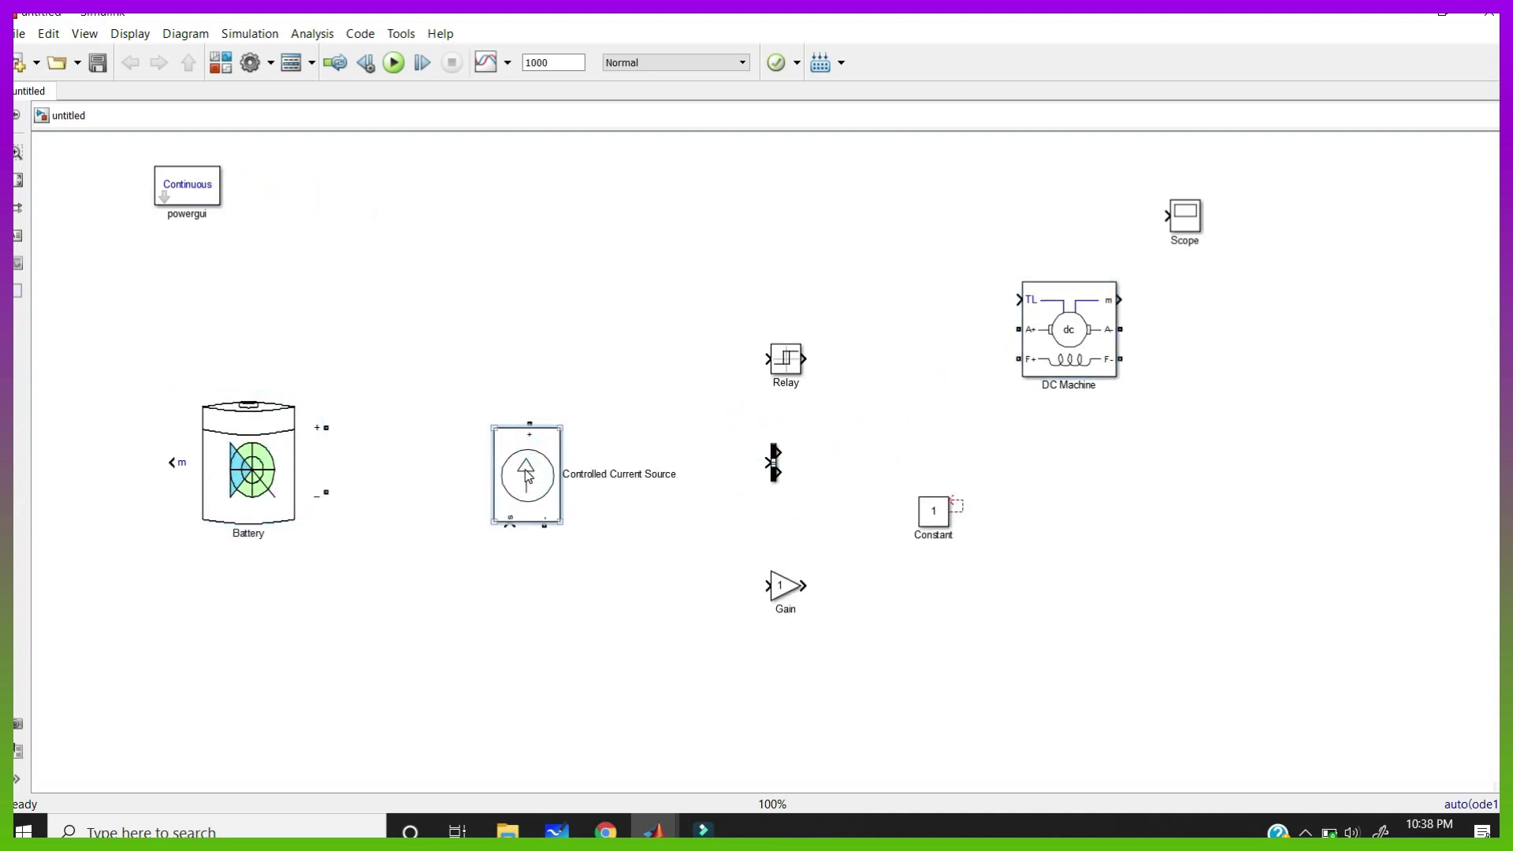
- Flip the Controlled Current Source and connect its two terminals to the Battery's positive and negative terminals
{"action": "key", "text": "ctrl+i"}
{"action": "mouse_move", "coordinate": [326, 427]}
{"action": "left_mouse_down"}
{"action": "mouse_move", "coordinate": [405, 385]}
{"action": "mouse_move", "coordinate": [510, 423]}
{"action": "left_mouse_up"}
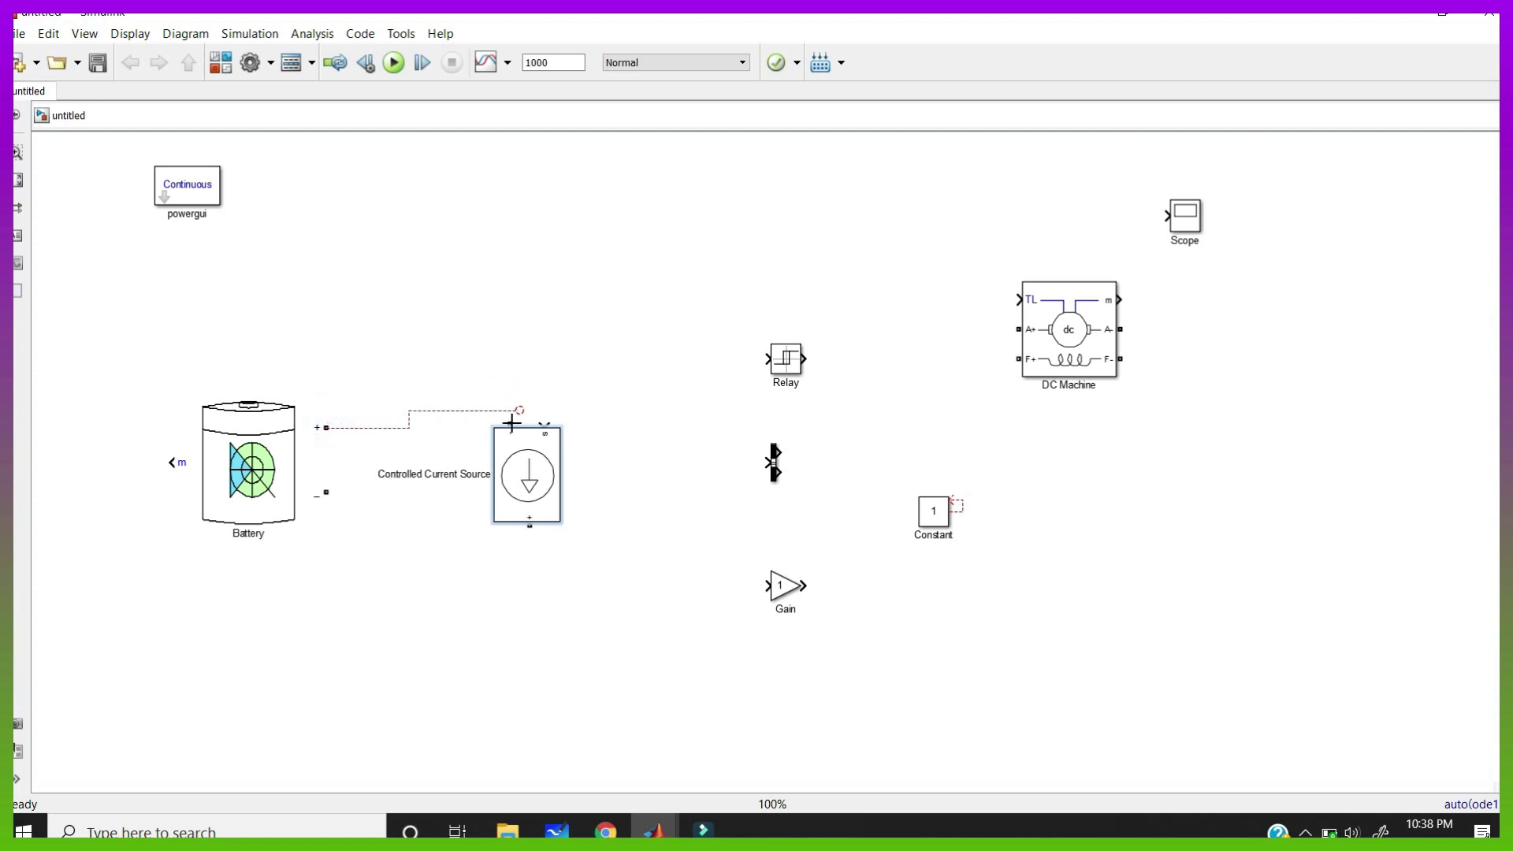
{"action": "mouse_move", "coordinate": [530, 523]}
{"action": "left_mouse_down"}
{"action": "mouse_move", "coordinate": [470, 580]}
{"action": "mouse_move", "coordinate": [323, 494]}
{"action": "left_mouse_up"}
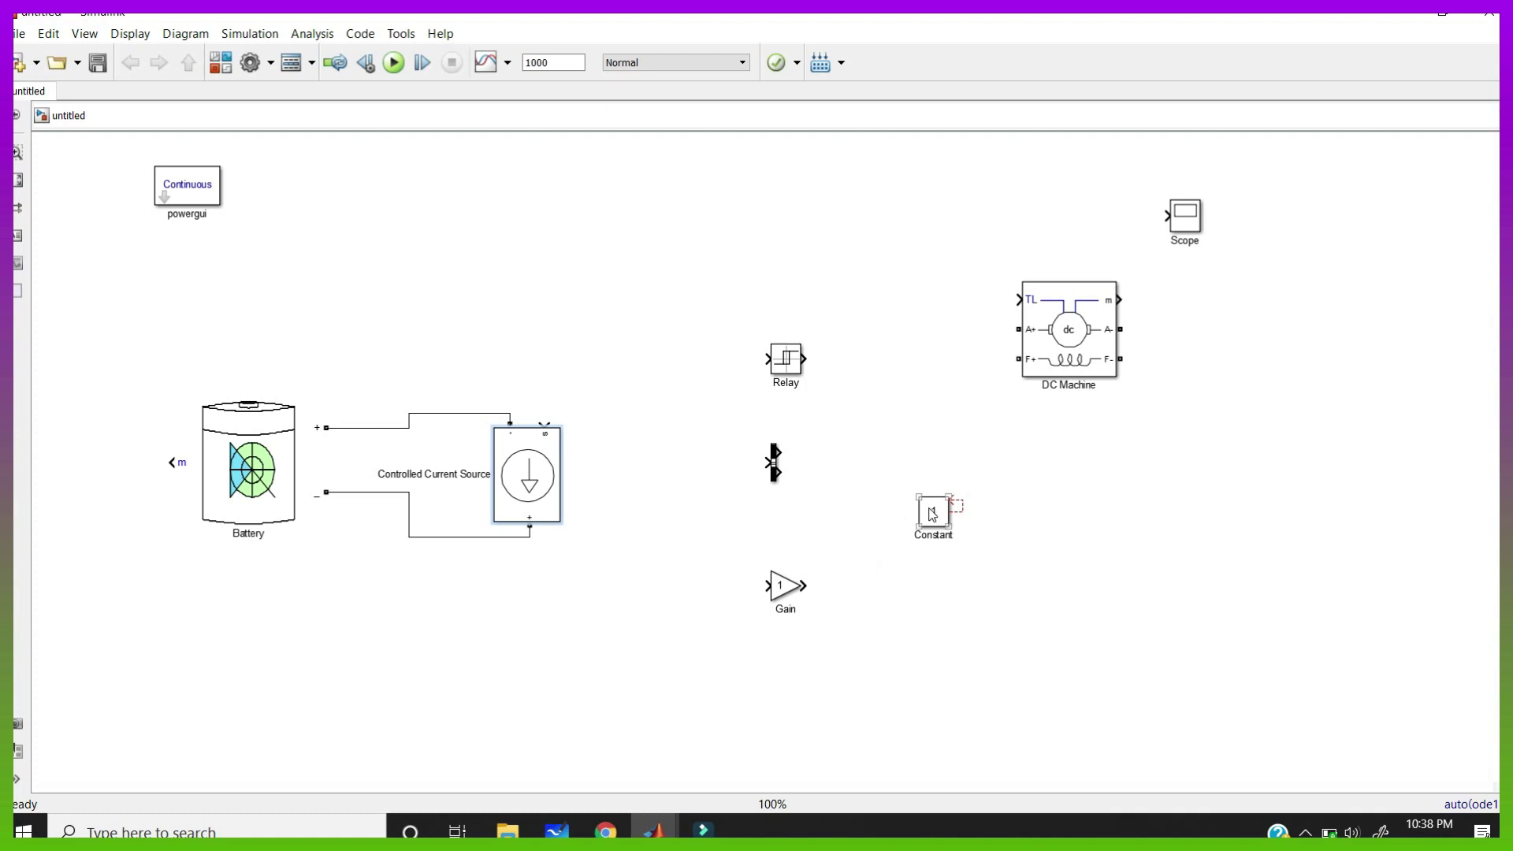
- Connect the Constant block to the Controlled Current Source's control input and set the constant value to 50
{"action": "left_click_drag", "start_coordinate": [928, 508], "coordinate": [543, 425]}
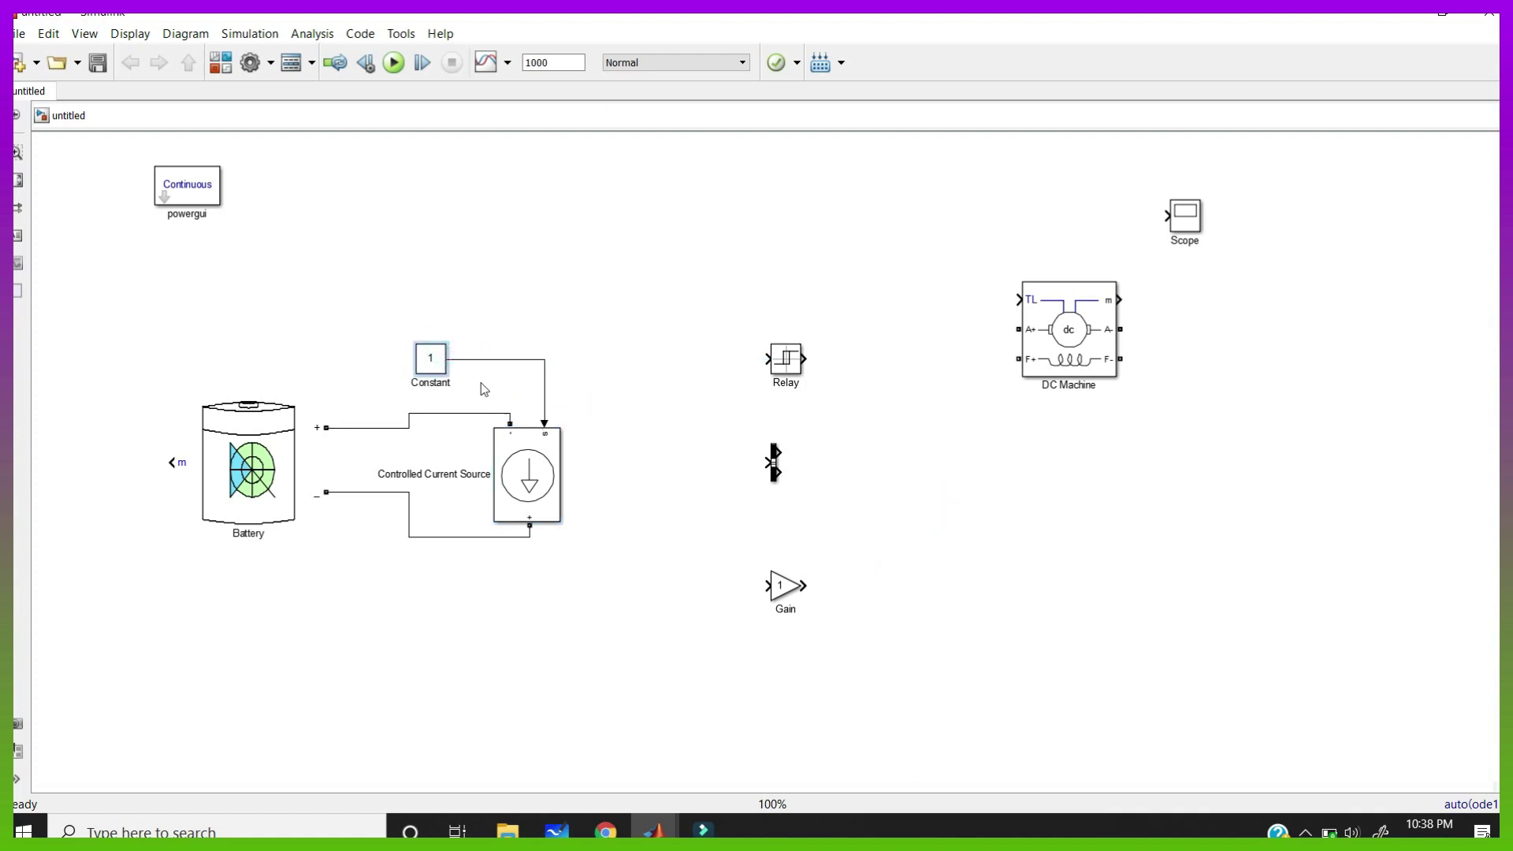
{"action": "double_click", "coordinate": [430, 358]}
{"action": "type", "text": "50"}
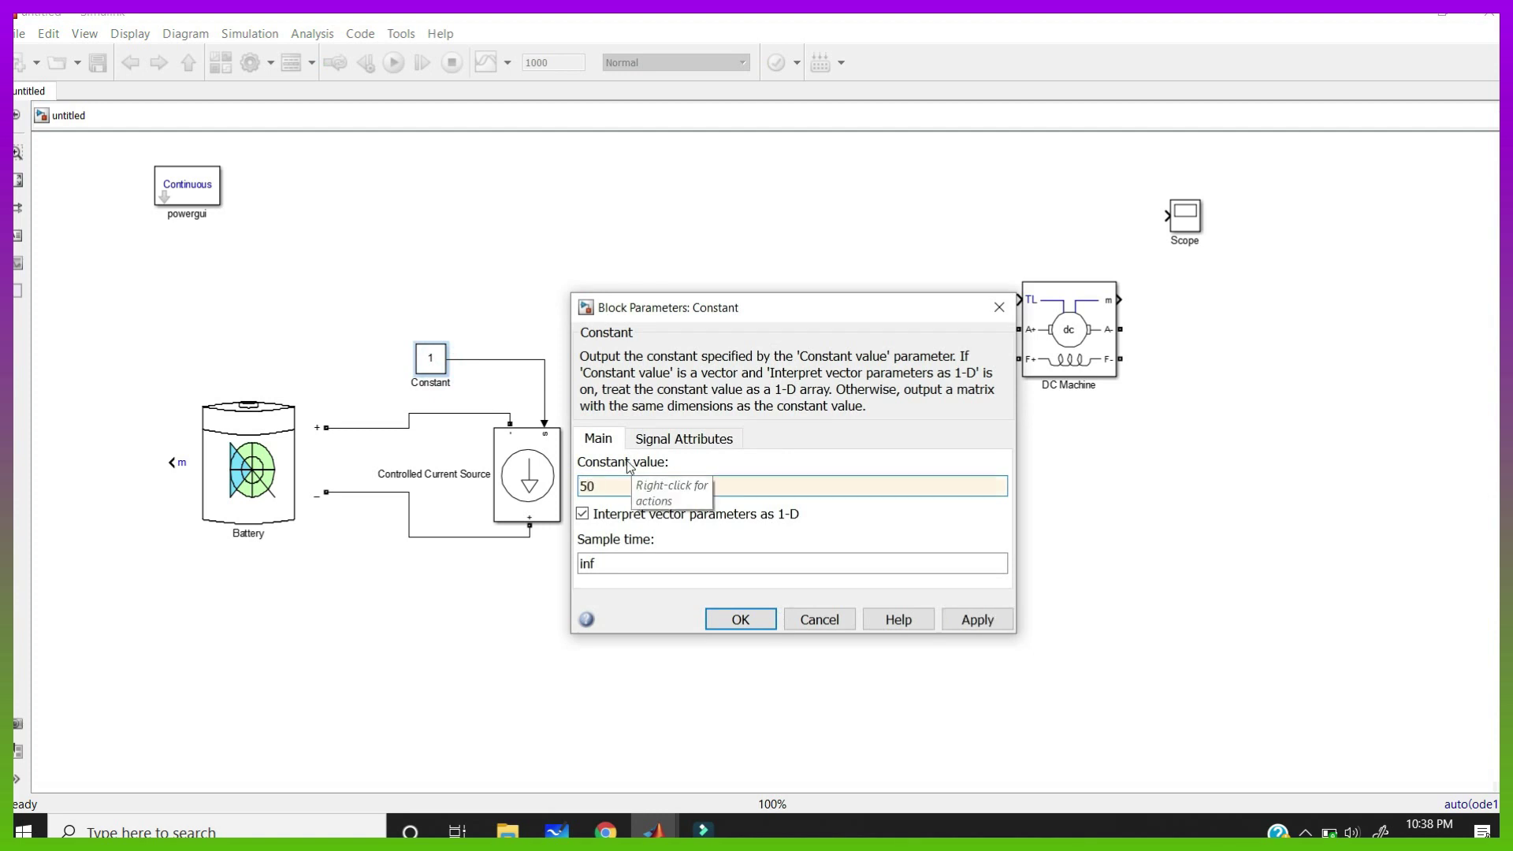
{"action": "left_click", "coordinate": [739, 619]}
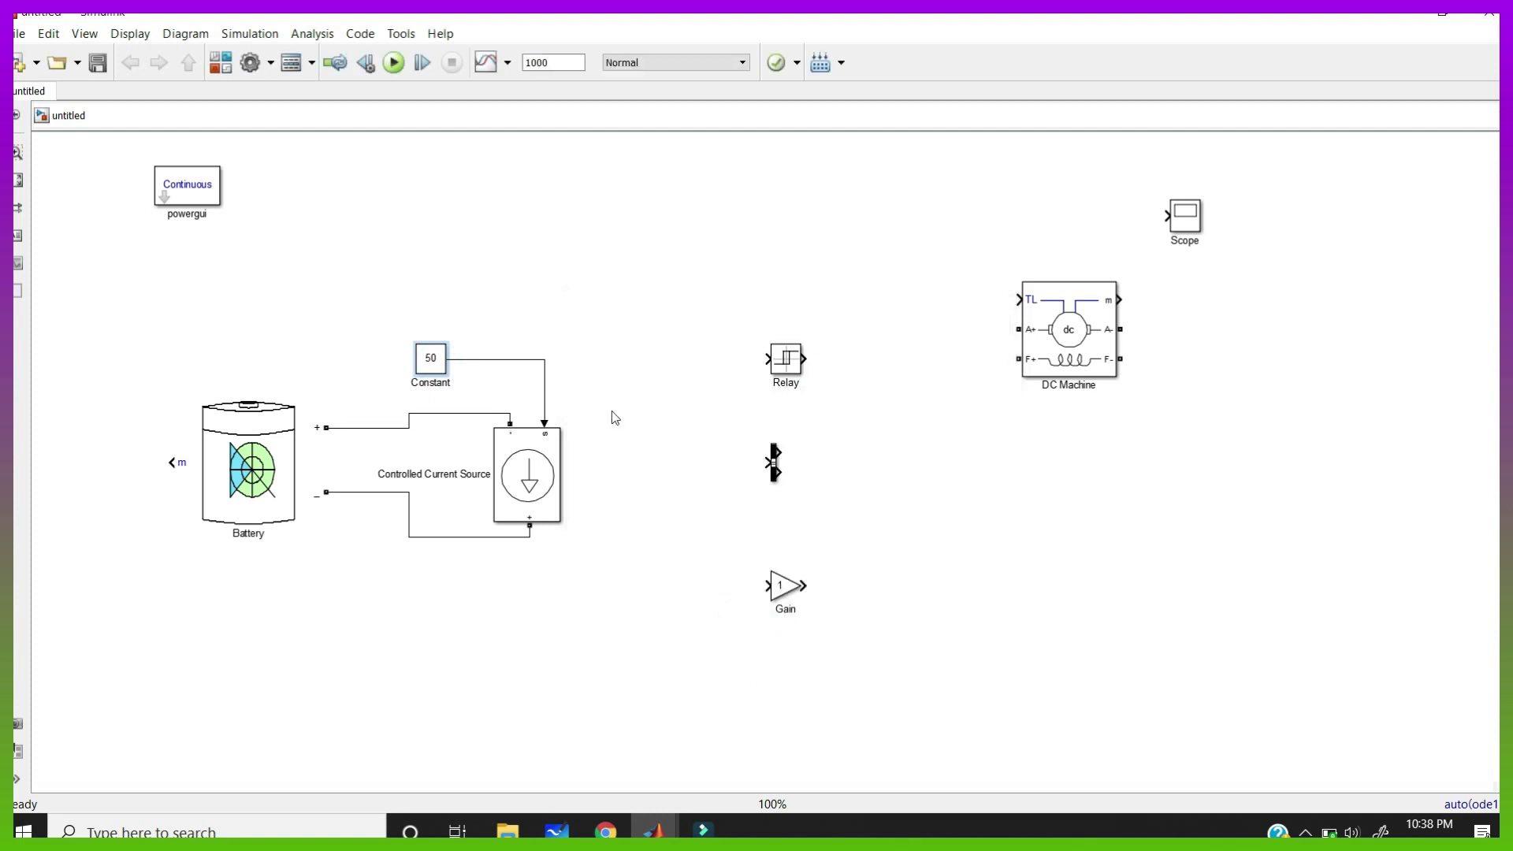
{"action": "left_click", "coordinate": [498, 484]}
{"action": "left_click", "coordinate": [426, 373]}
{"action": "left_click", "coordinate": [567, 375]}
- Move the Relay and Bus Selector aside and connect the DC Machine's A+ and A- terminals in parallel with the Controlled Current Source
{"action": "left_click_drag", "start_coordinate": [783, 358], "coordinate": [888, 516]}
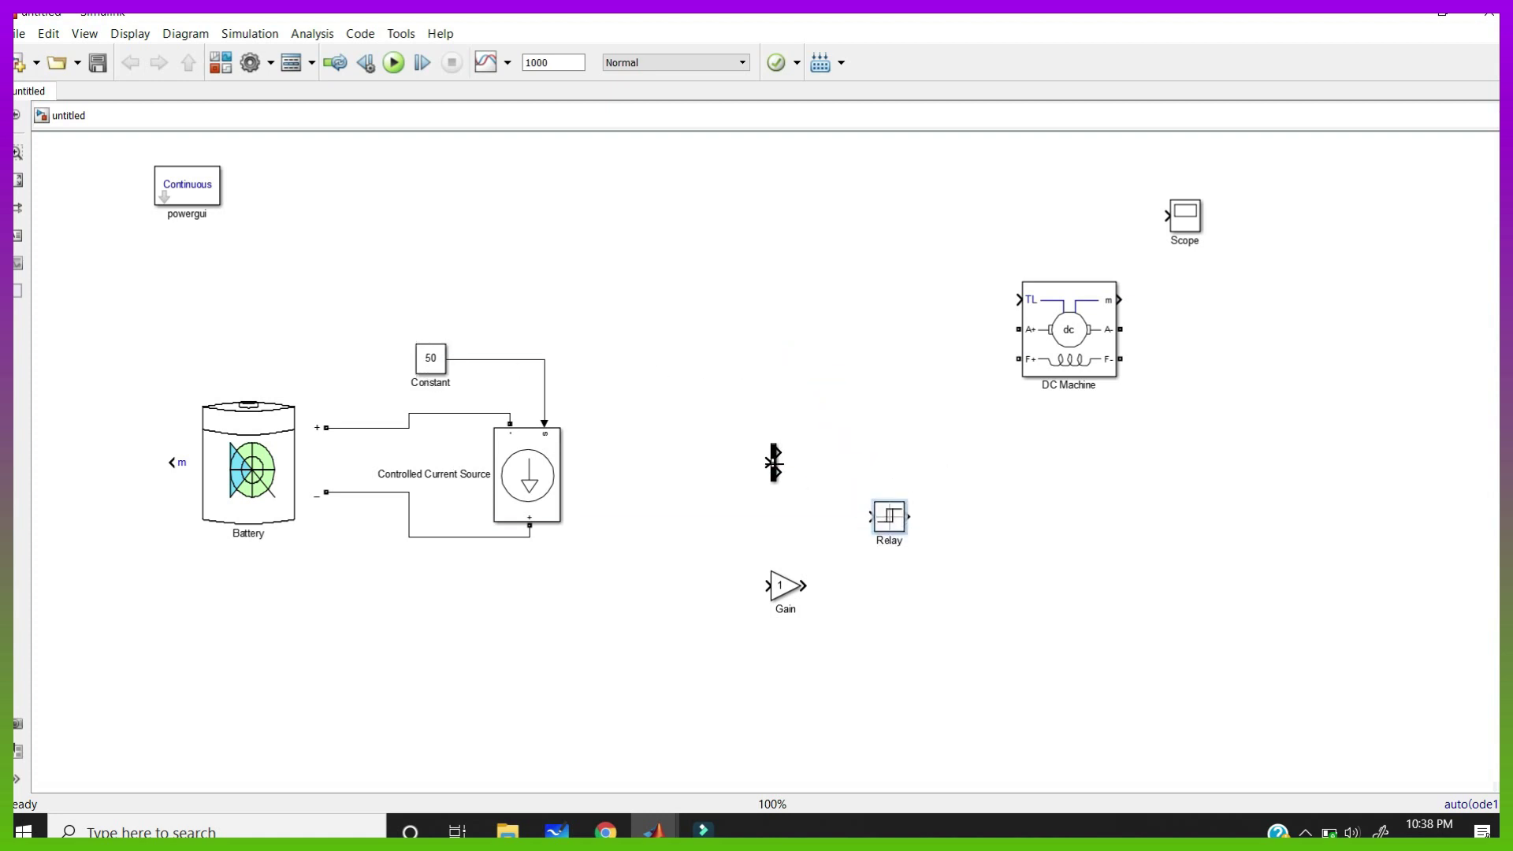
{"action": "left_click_drag", "start_coordinate": [773, 462], "coordinate": [379, 305]}
{"action": "mouse_move", "coordinate": [1077, 337]}
{"action": "left_mouse_down"}
{"action": "mouse_move", "coordinate": [842, 410]}
{"action": "mouse_move", "coordinate": [795, 397]}
{"action": "mouse_move", "coordinate": [815, 397]}
{"action": "mouse_move", "coordinate": [499, 412]}
{"action": "left_mouse_up"}
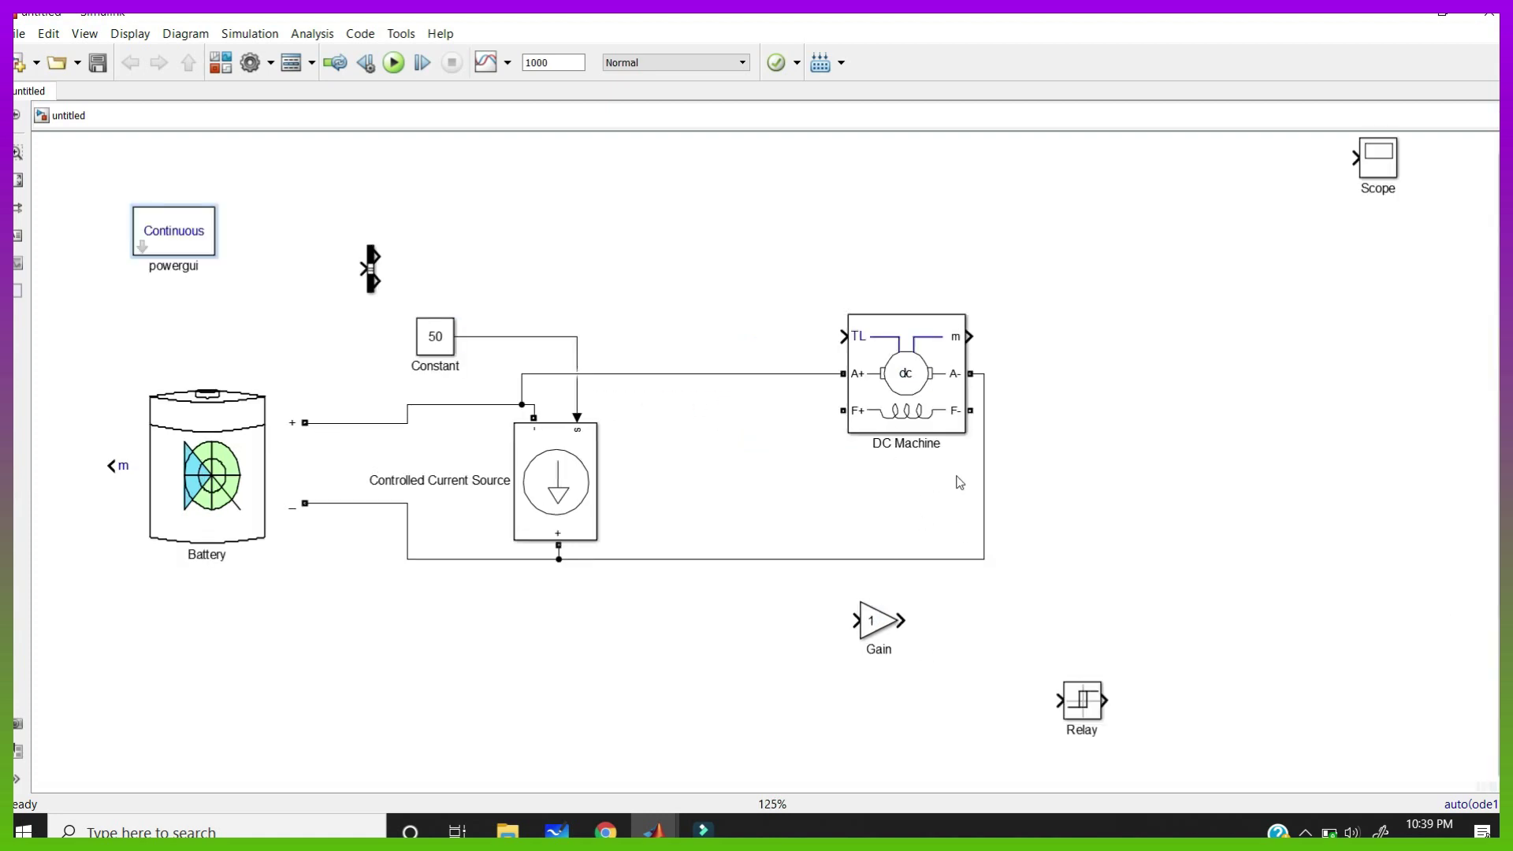
- Connect the DC Machine's F+ and F- terminals in parallel with its armature, and the Battery's m output to the Bus Selector
{"action": "left_click_drag", "start_coordinate": [984, 465], "coordinate": [1048, 465]}
{"action": "left_click_drag", "start_coordinate": [792, 373], "coordinate": [819, 410]}
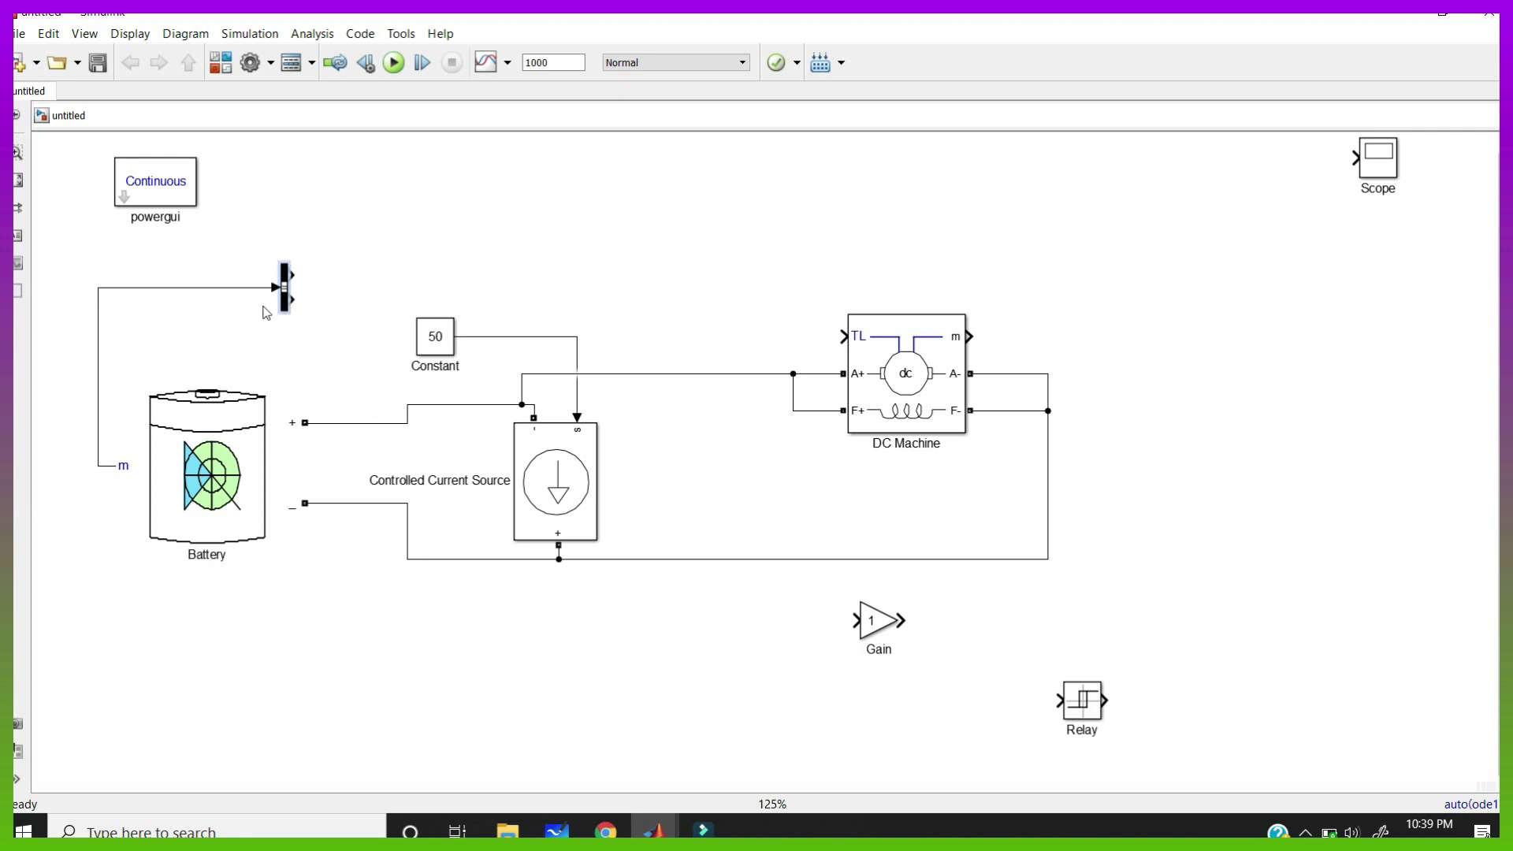
- Remove the placeholder entries signal1 and signal2 from the Bus Selector's selected signals
{"action": "left_click", "coordinate": [286, 296]}
{"action": "double_click", "coordinate": [286, 297]}
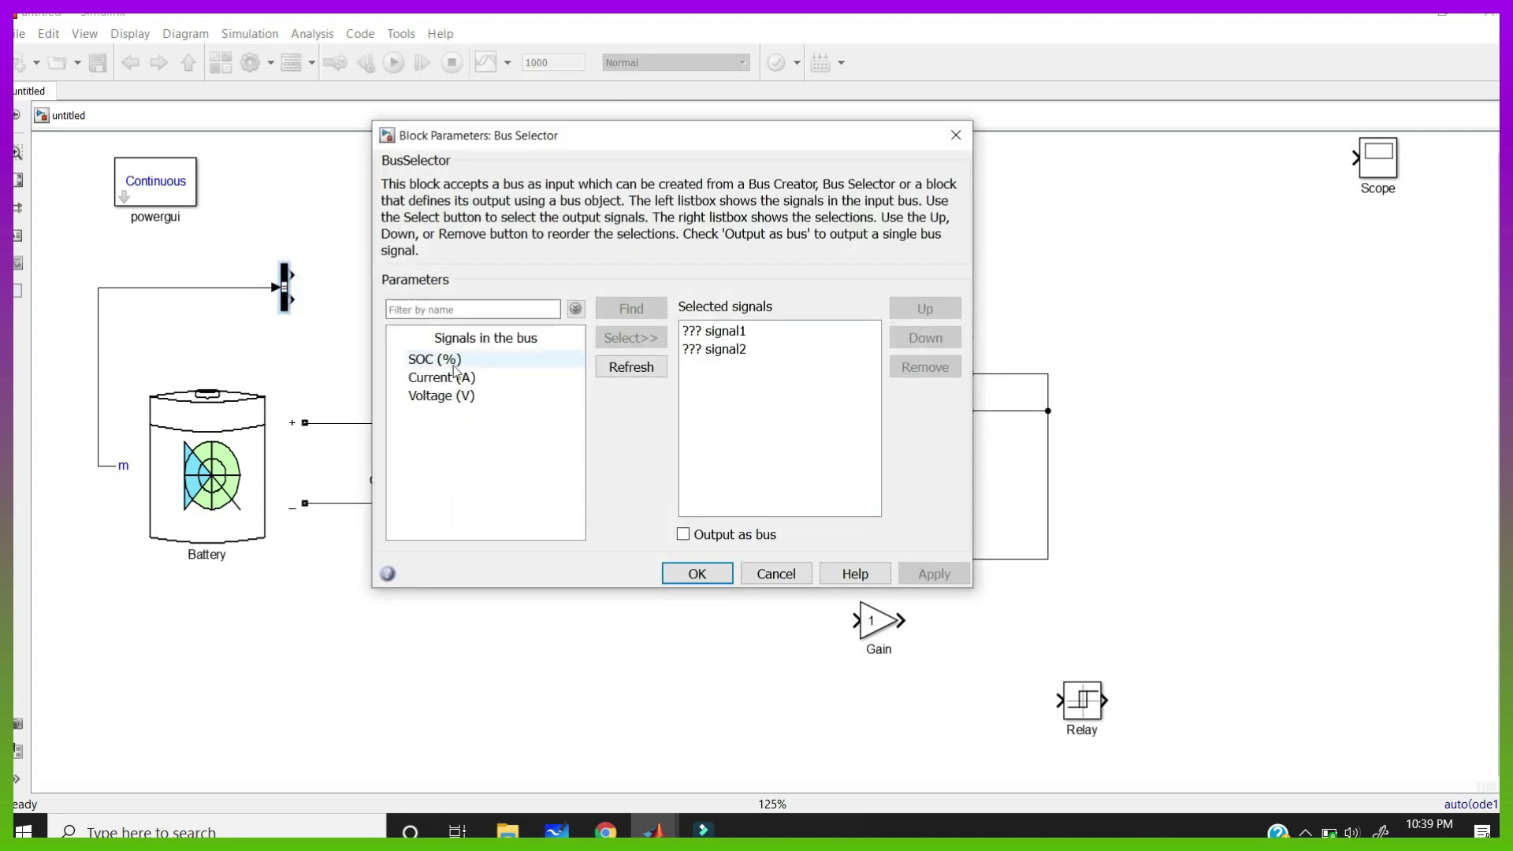
{"action": "left_click", "coordinate": [750, 331]}
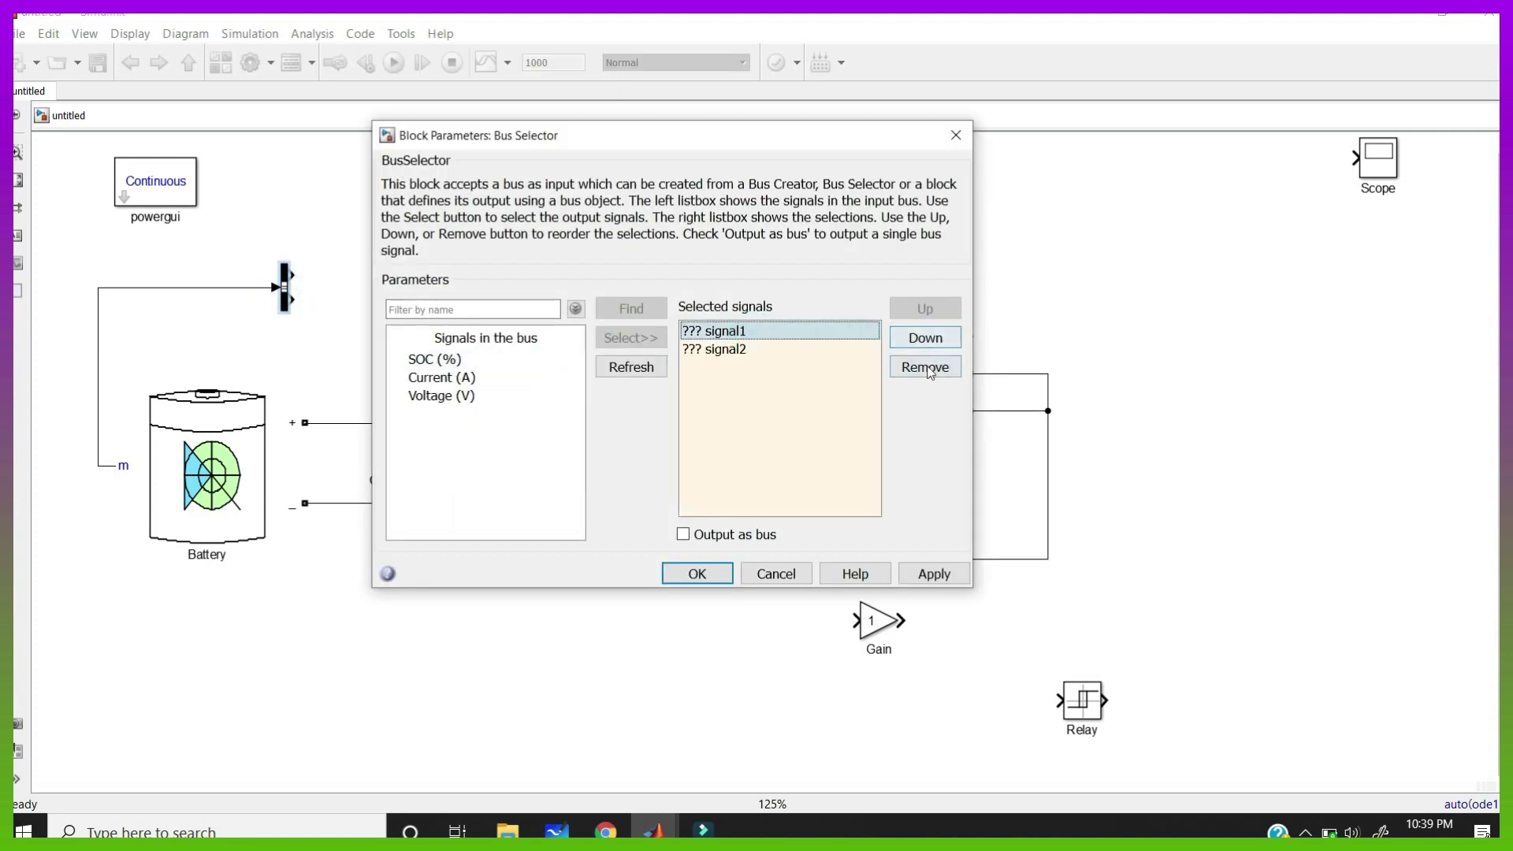
{"action": "left_click", "coordinate": [925, 367]}
{"action": "left_click", "coordinate": [763, 331]}
{"action": "left_click", "coordinate": [925, 367]}
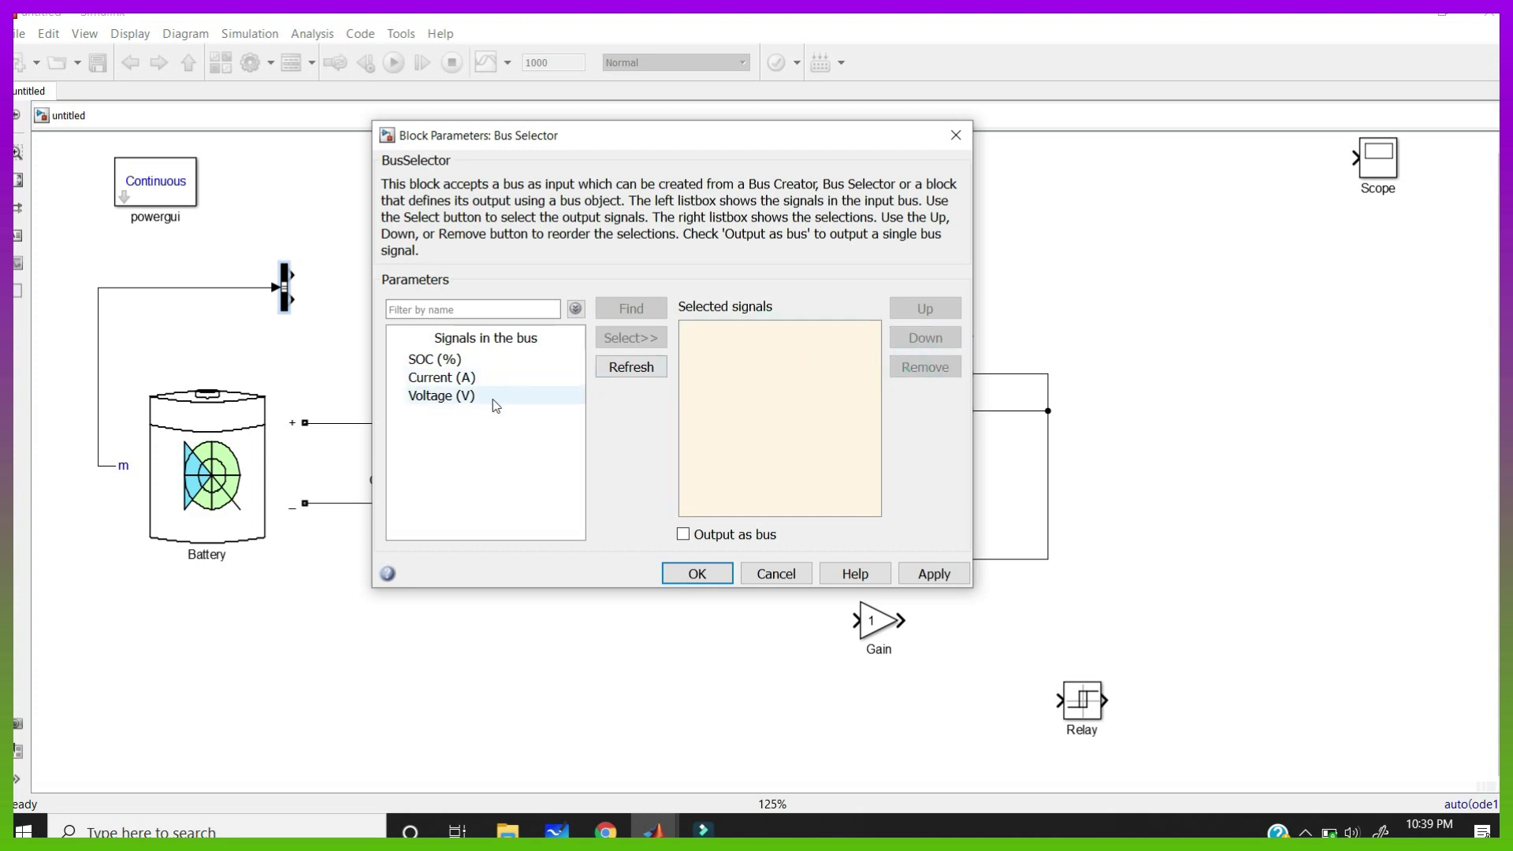
- Select Voltage (V) and SOC (%) as the Bus Selector's output signals and apply the block parameters
{"action": "left_click", "coordinate": [490, 399]}
{"action": "left_click", "coordinate": [617, 346]}
{"action": "left_click", "coordinate": [438, 360]}
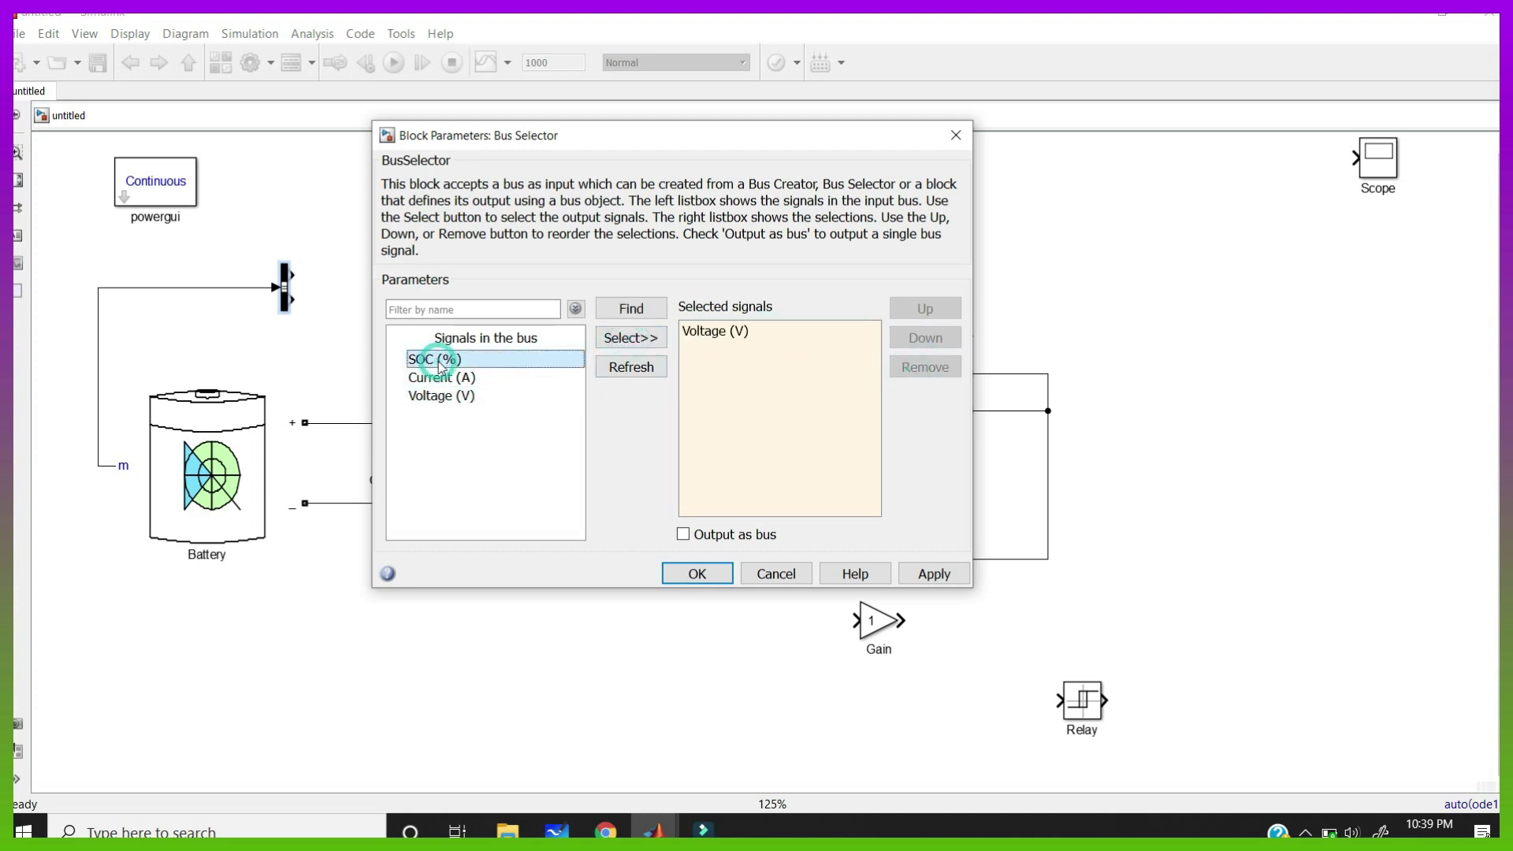
{"action": "left_click", "coordinate": [631, 338]}
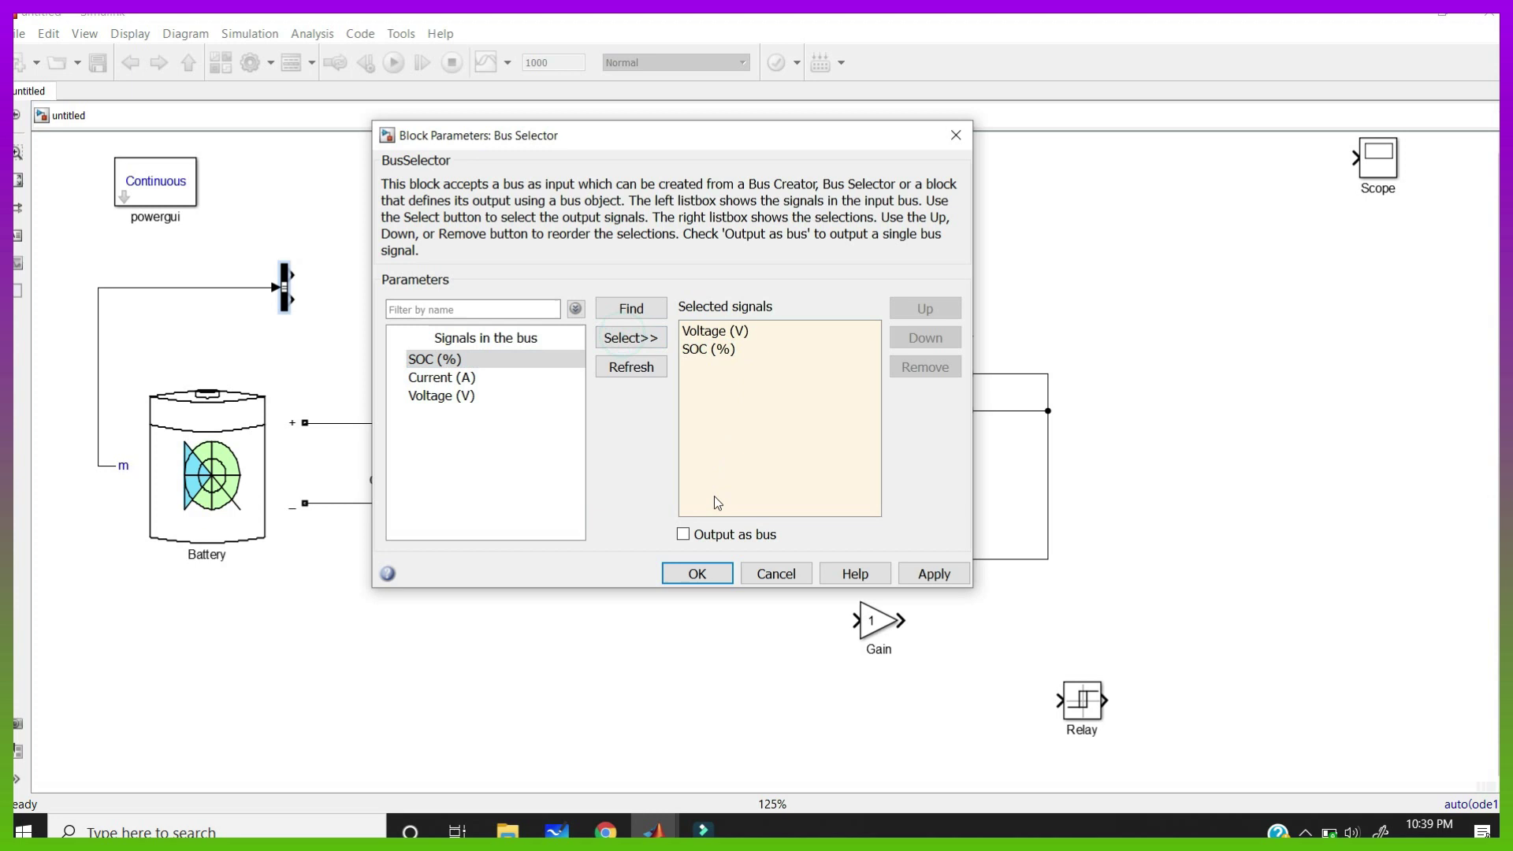
{"action": "left_click", "coordinate": [697, 573]}
- Enlarge the Bus Selector, place the Gain block beside it and connect the SOC (%) output to the Gain input
{"action": "left_click_drag", "start_coordinate": [289, 263], "coordinate": [312, 235]}
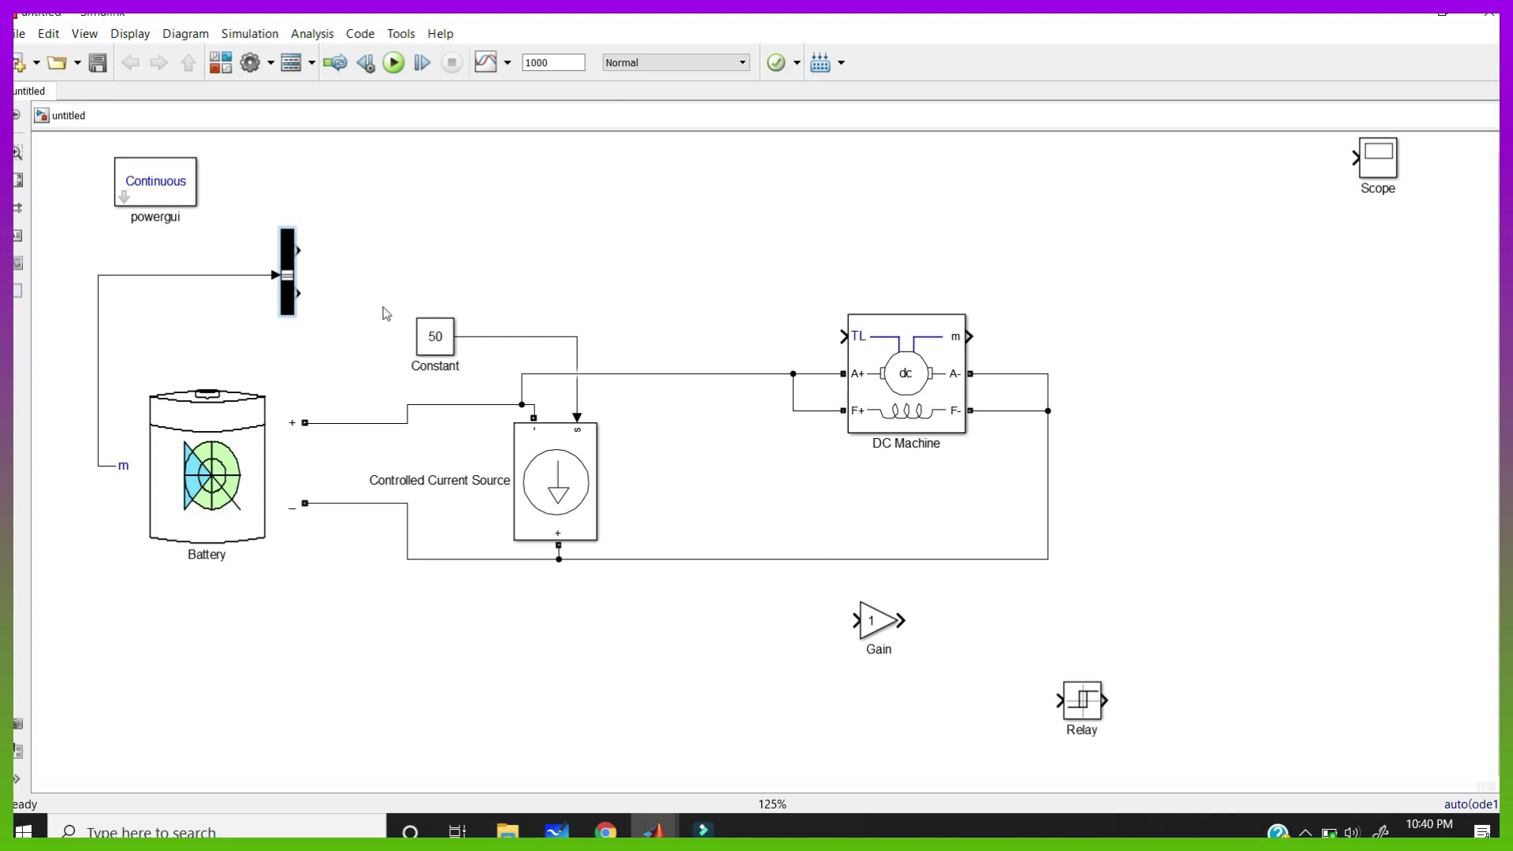
{"action": "left_click_drag", "start_coordinate": [879, 622], "coordinate": [465, 276]}
{"action": "left_click_drag", "start_coordinate": [298, 289], "coordinate": [441, 275]}
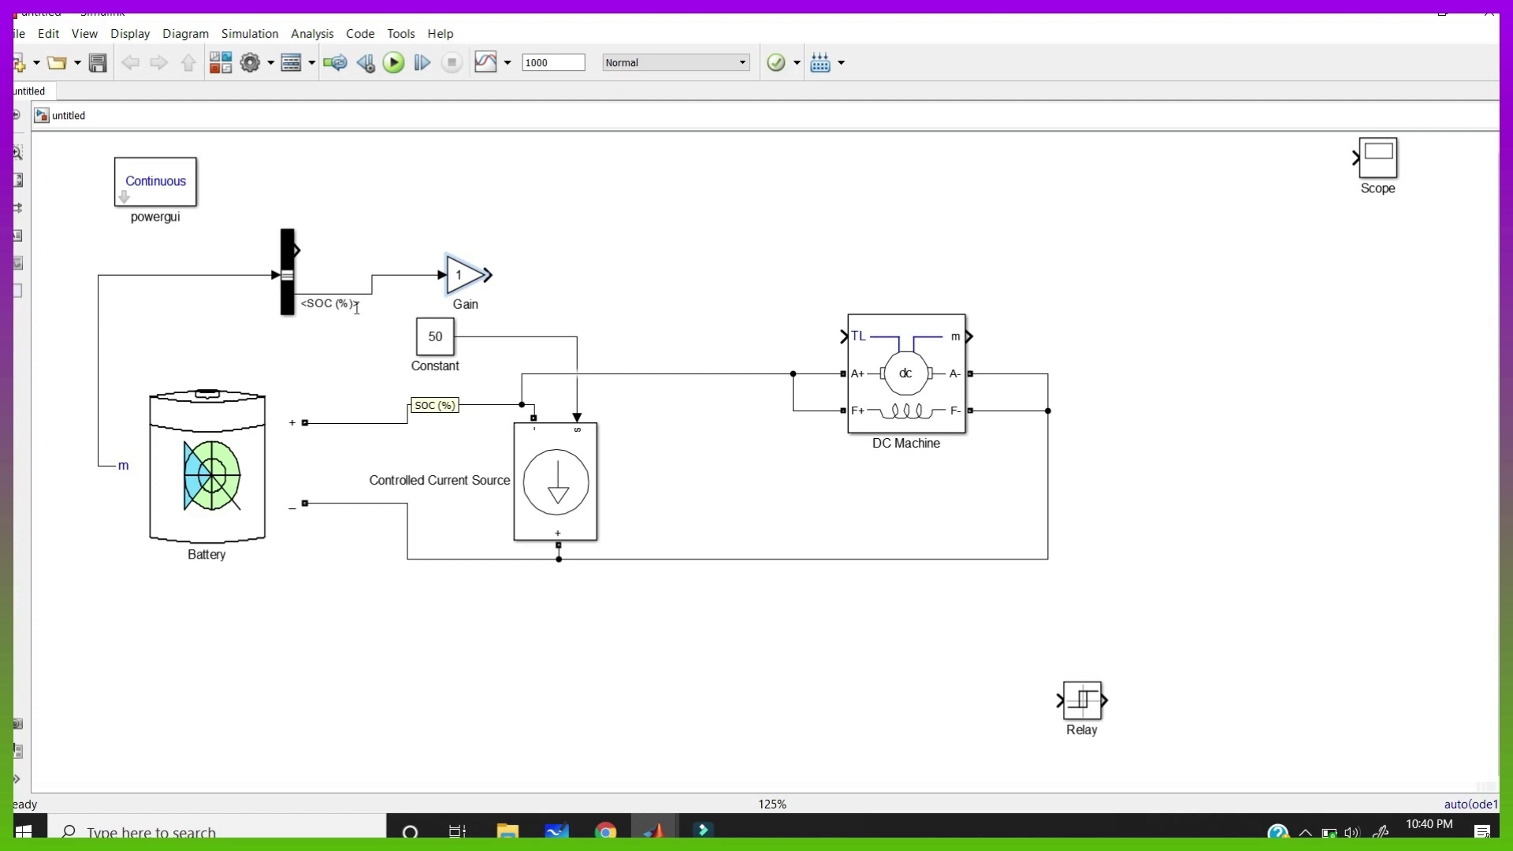
{"action": "left_click", "coordinate": [879, 349]}
{"action": "left_click", "coordinate": [184, 441]}
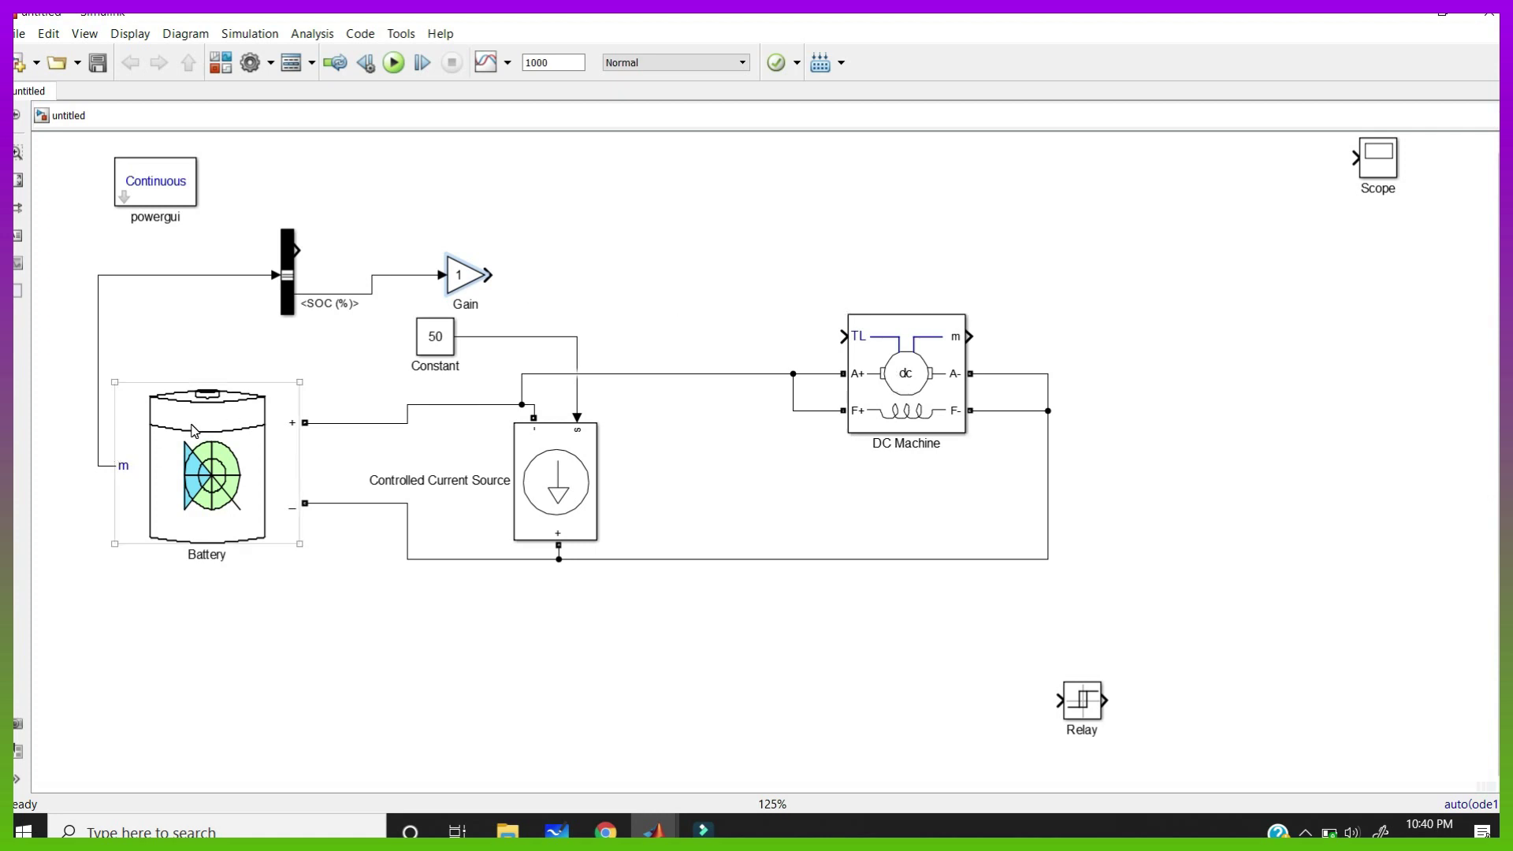
{"action": "left_click", "coordinate": [631, 381]}
{"action": "left_click", "coordinate": [920, 398]}
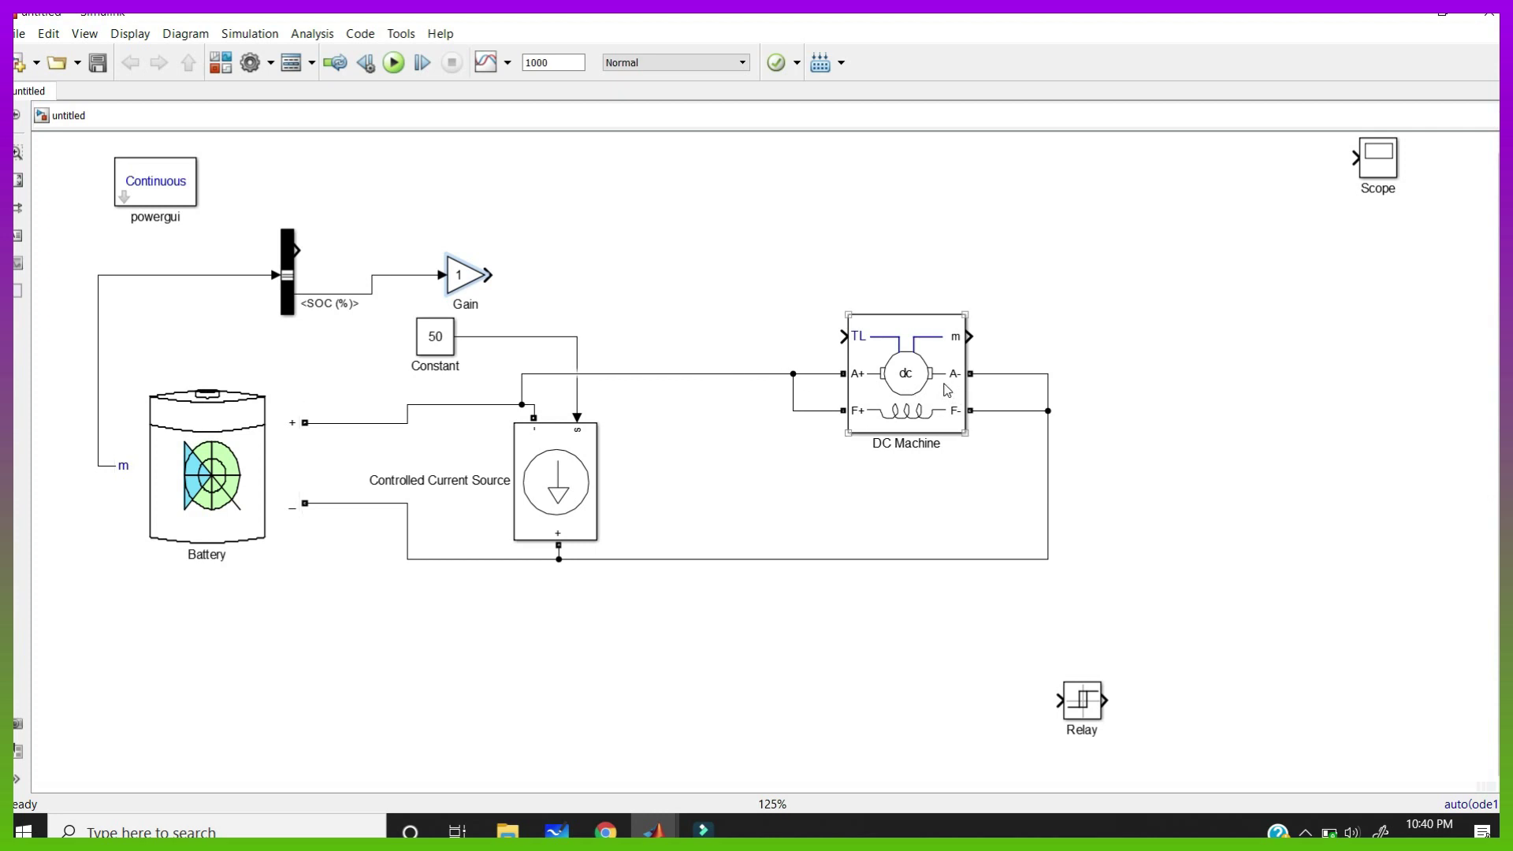
{"action": "left_click", "coordinate": [217, 417]}
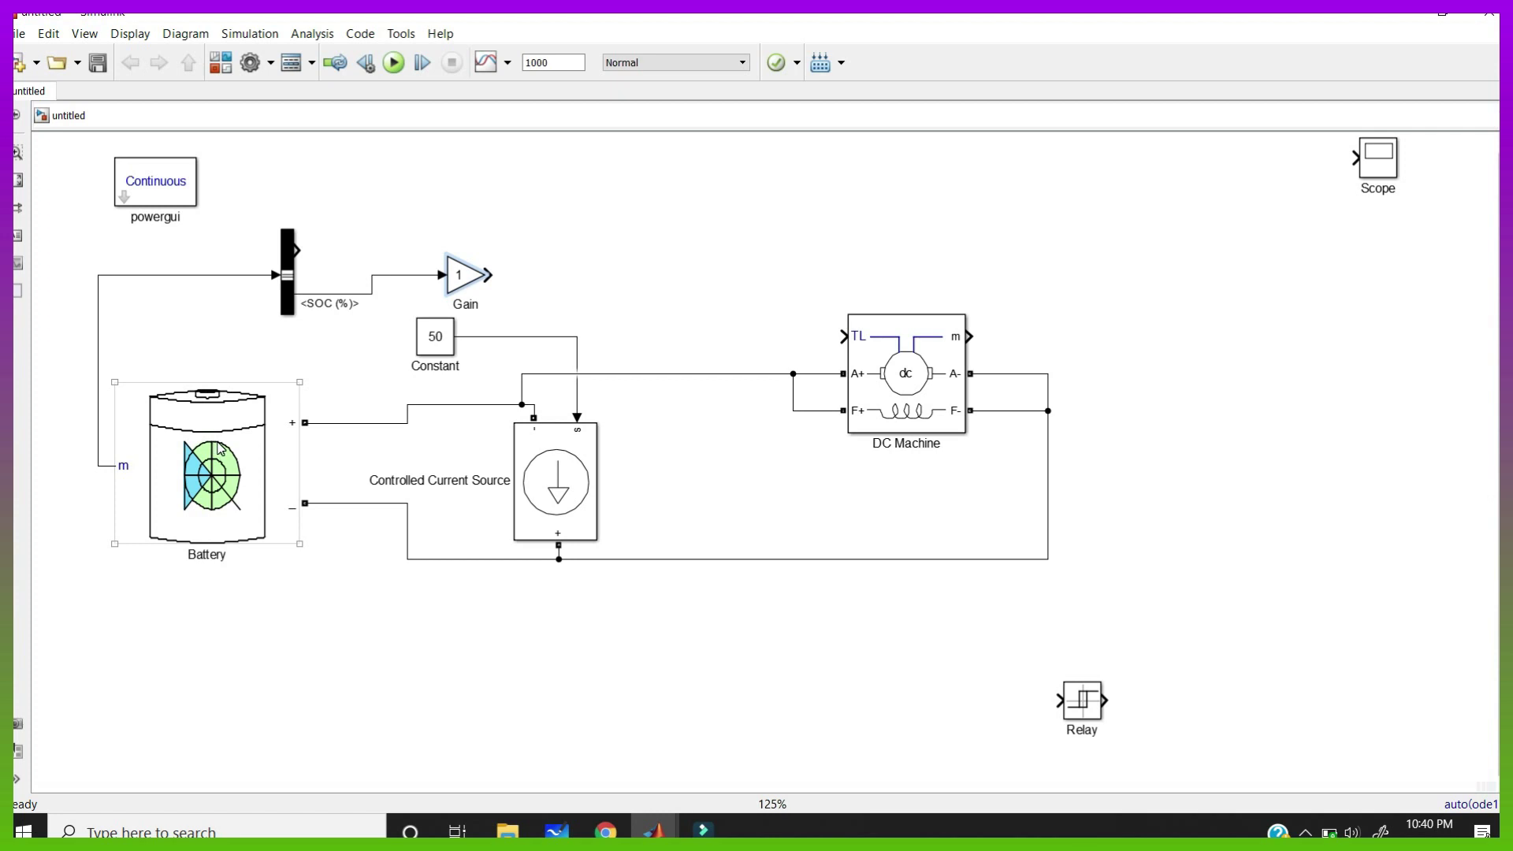
{"action": "left_click", "coordinate": [355, 359]}
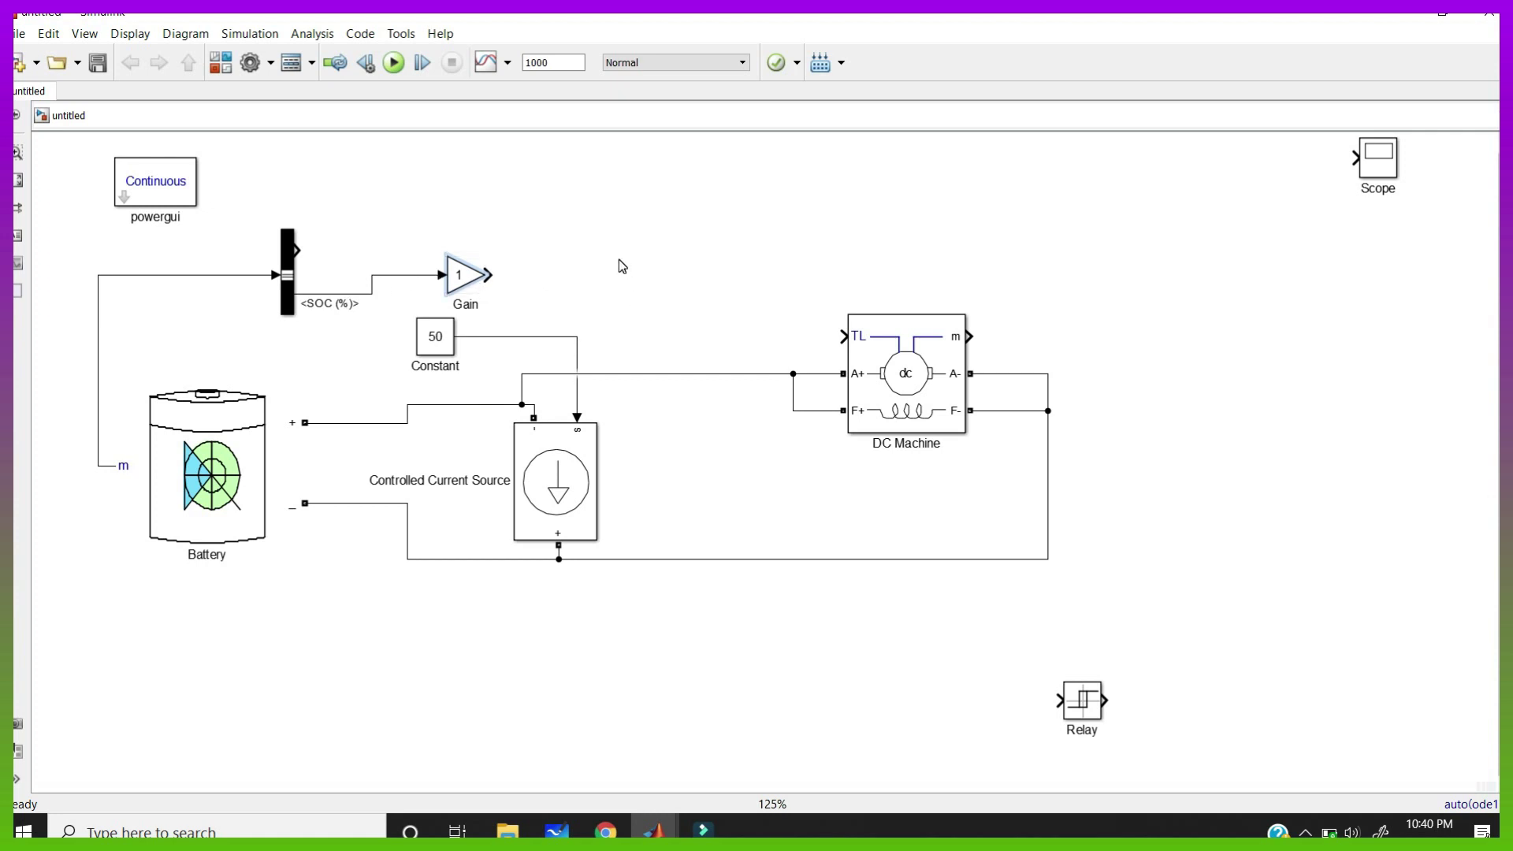
- Set the Gain block's gain to 1/100 and widen the block so the value fits
{"action": "key", "text": "Return"}
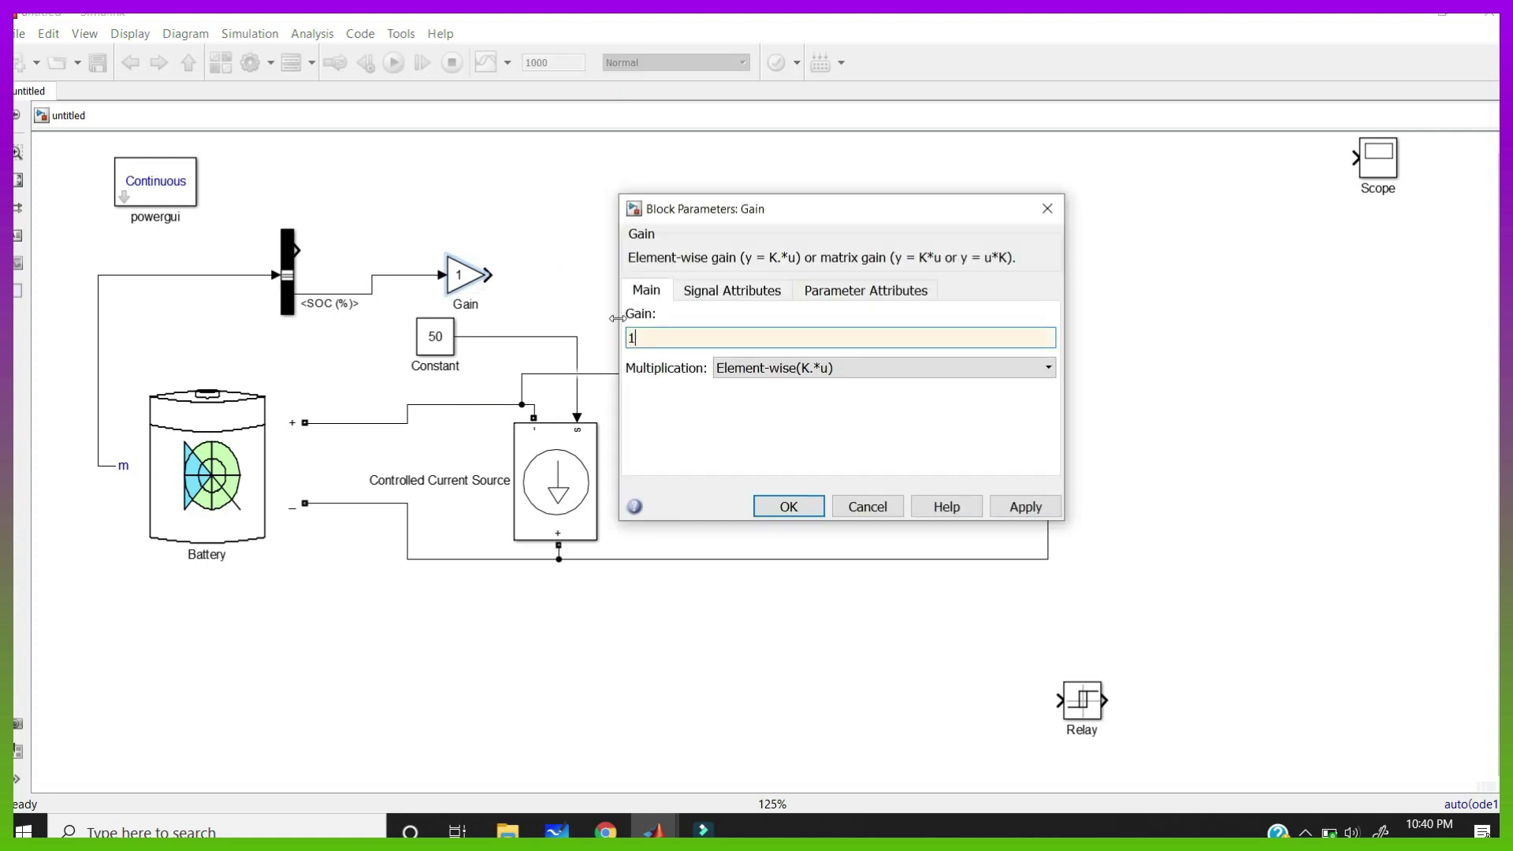
{"action": "type", "text": "1/100"}
{"action": "key", "text": "Return"}
{"action": "left_click_drag", "start_coordinate": [493, 253], "coordinate": [514, 251]}
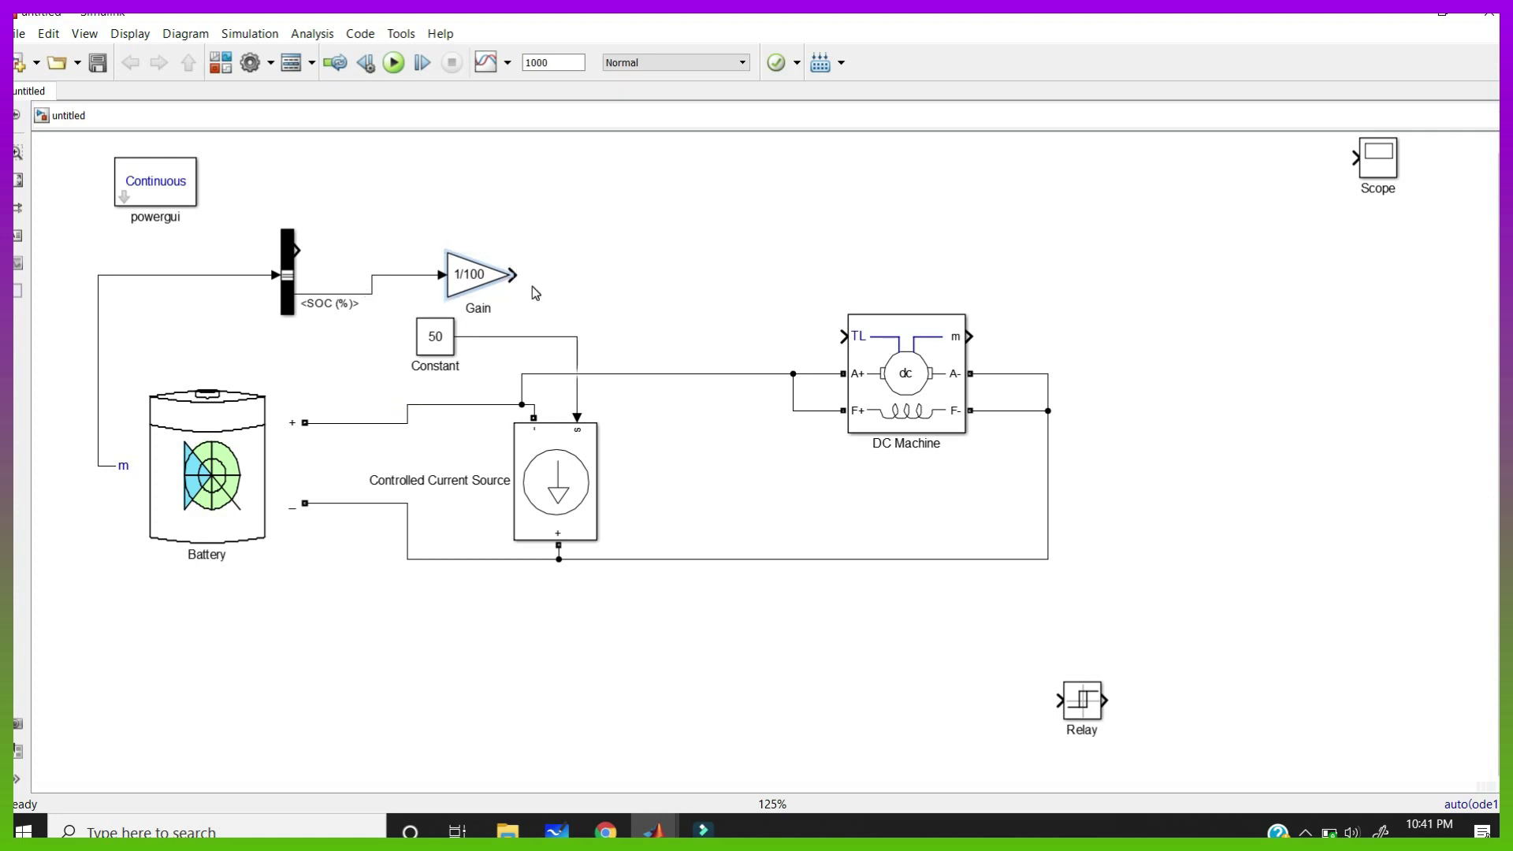
- Place the Relay after the Gain block, connect them, and set its switch on point to 0.8 and switch off point to 0.4
{"action": "left_click_drag", "start_coordinate": [1084, 702], "coordinate": [640, 275]}
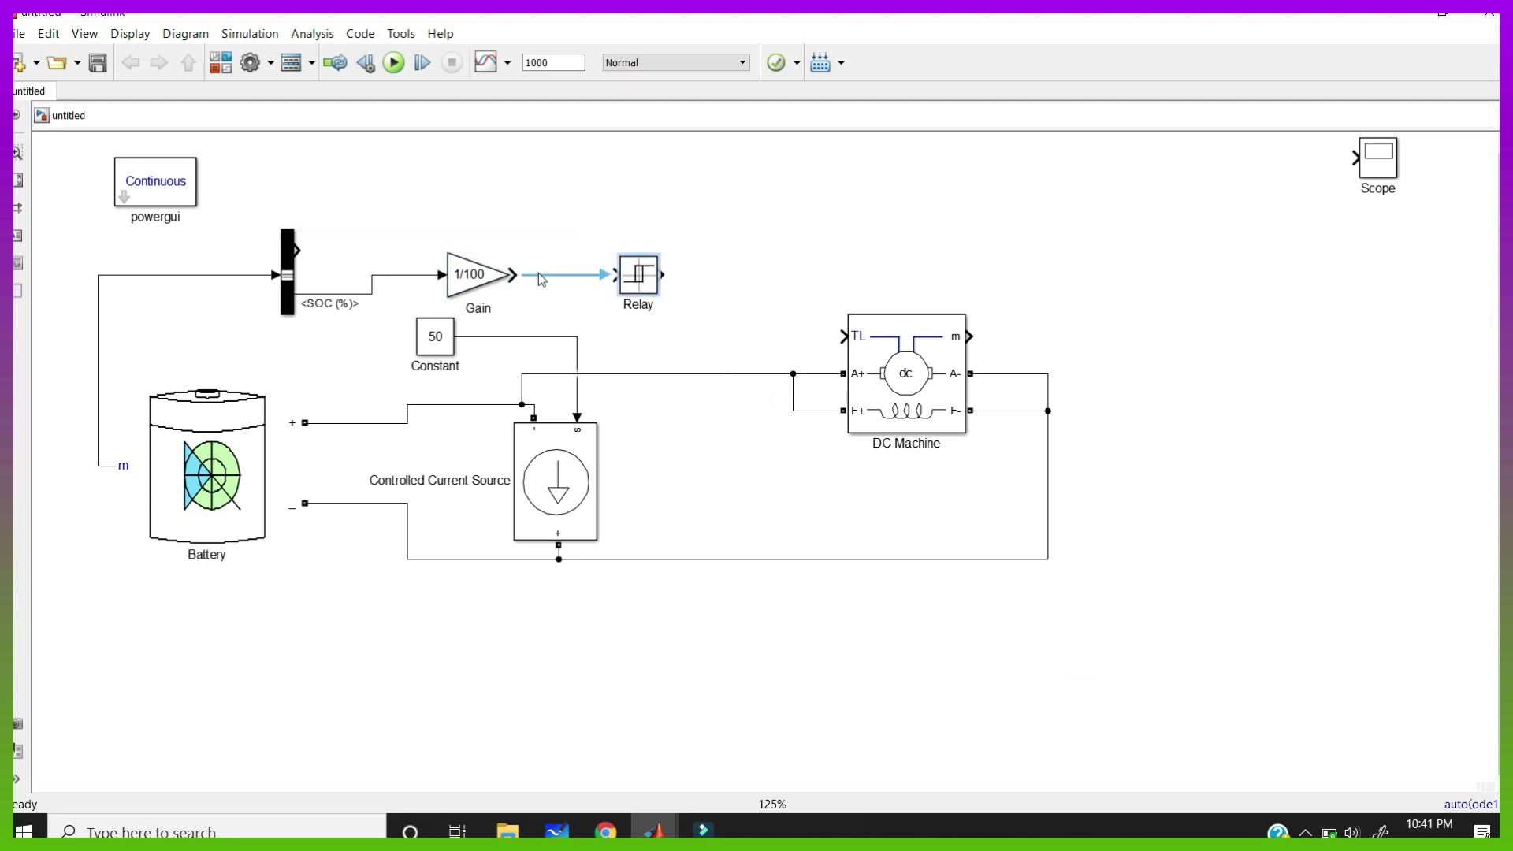
{"action": "left_click", "coordinate": [541, 276]}
{"action": "double_click", "coordinate": [638, 274]}
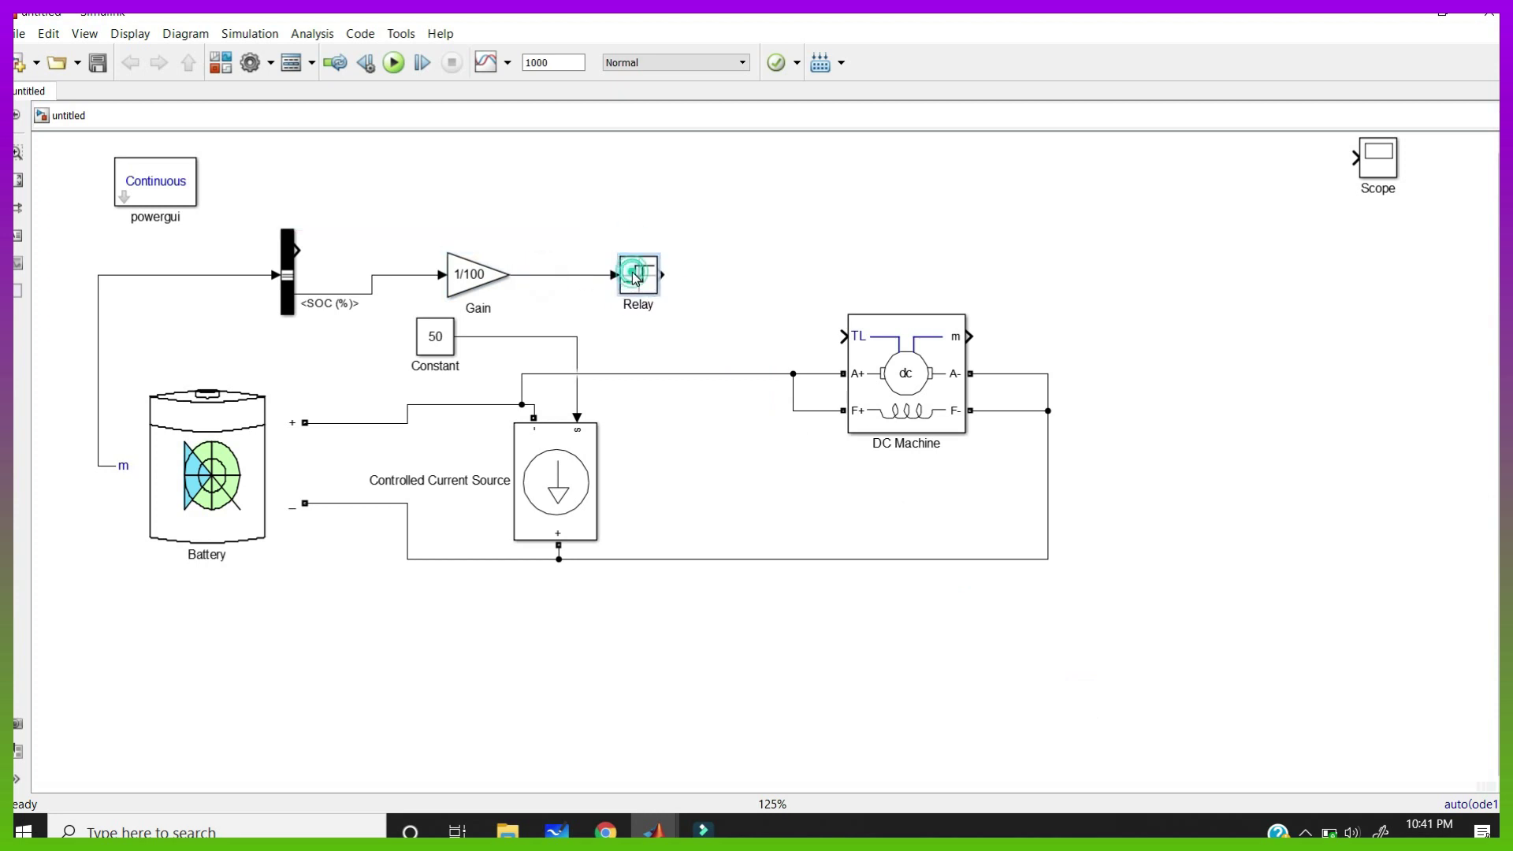
{"action": "type", "text": "0.8"}
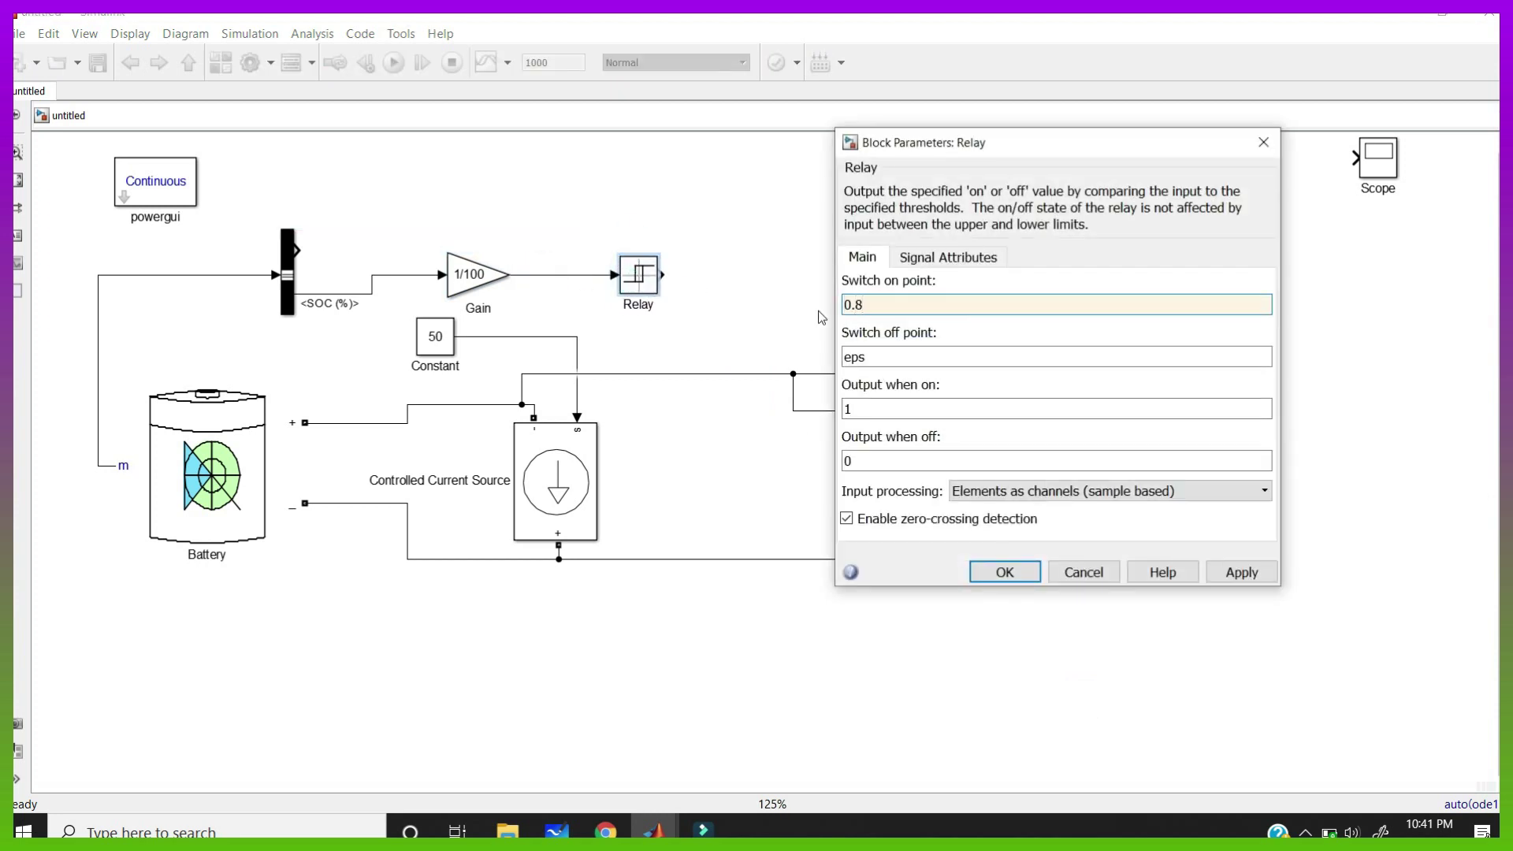
{"action": "double_click", "coordinate": [917, 365]}
{"action": "type", "text": "0.4"}
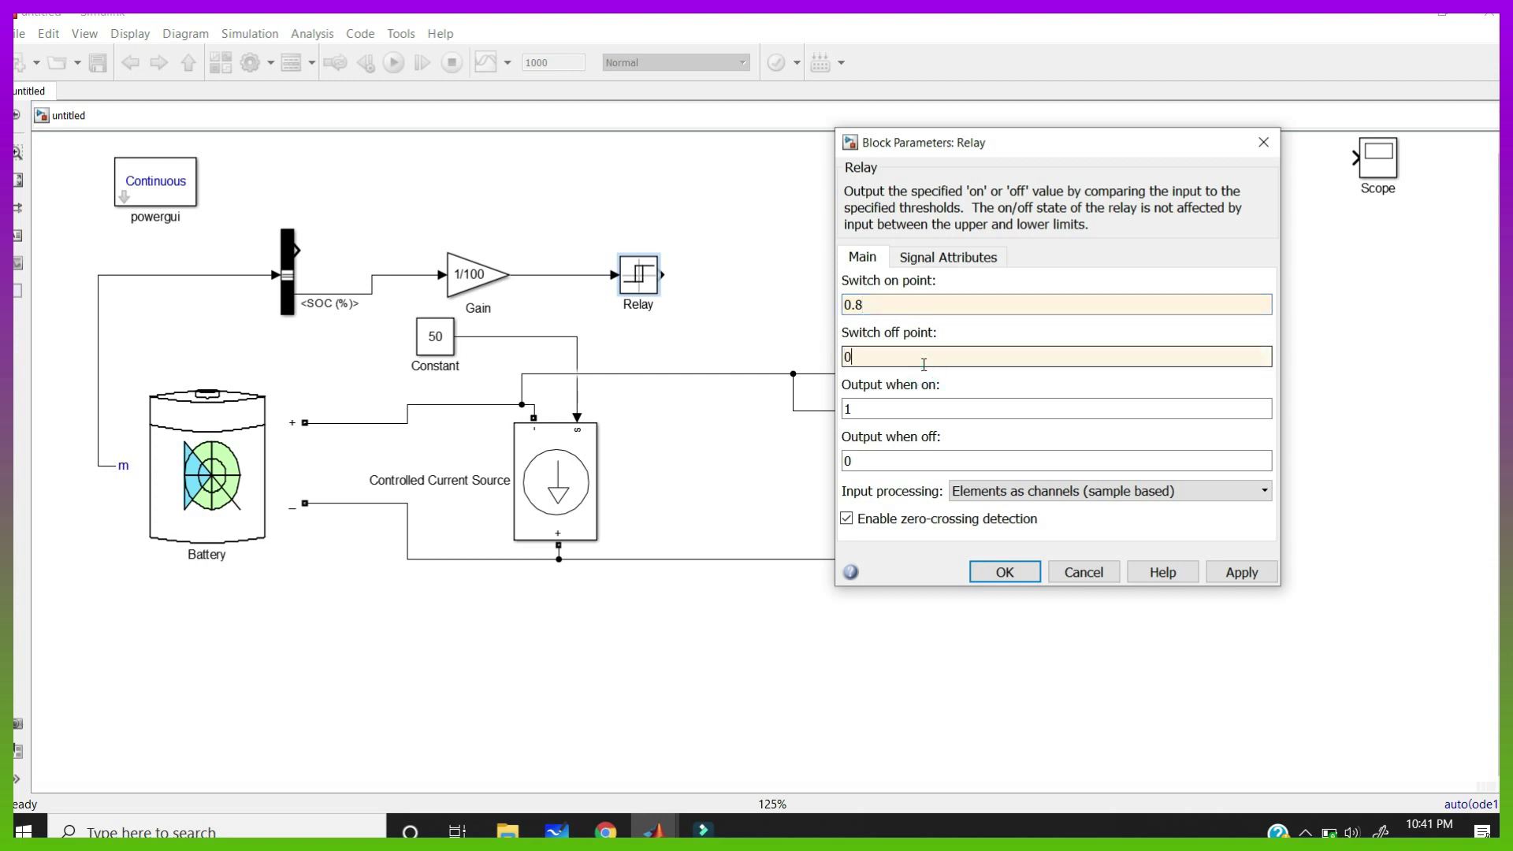
- Set the Relay's output when off to -200 and accept the block parameters
{"action": "double_click", "coordinate": [929, 305]}
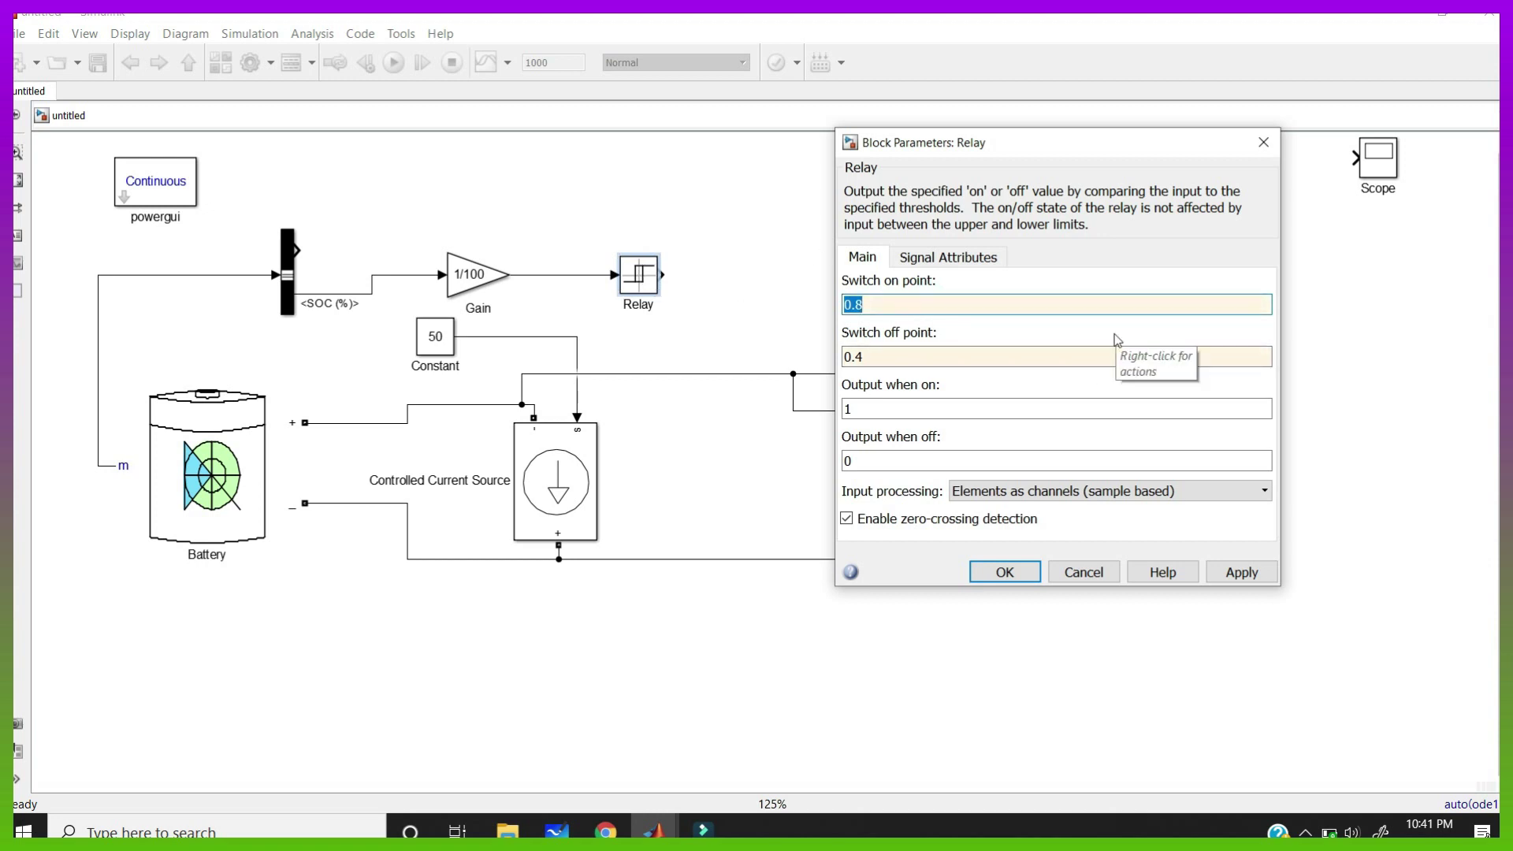
{"action": "key", "text": "Tab"}
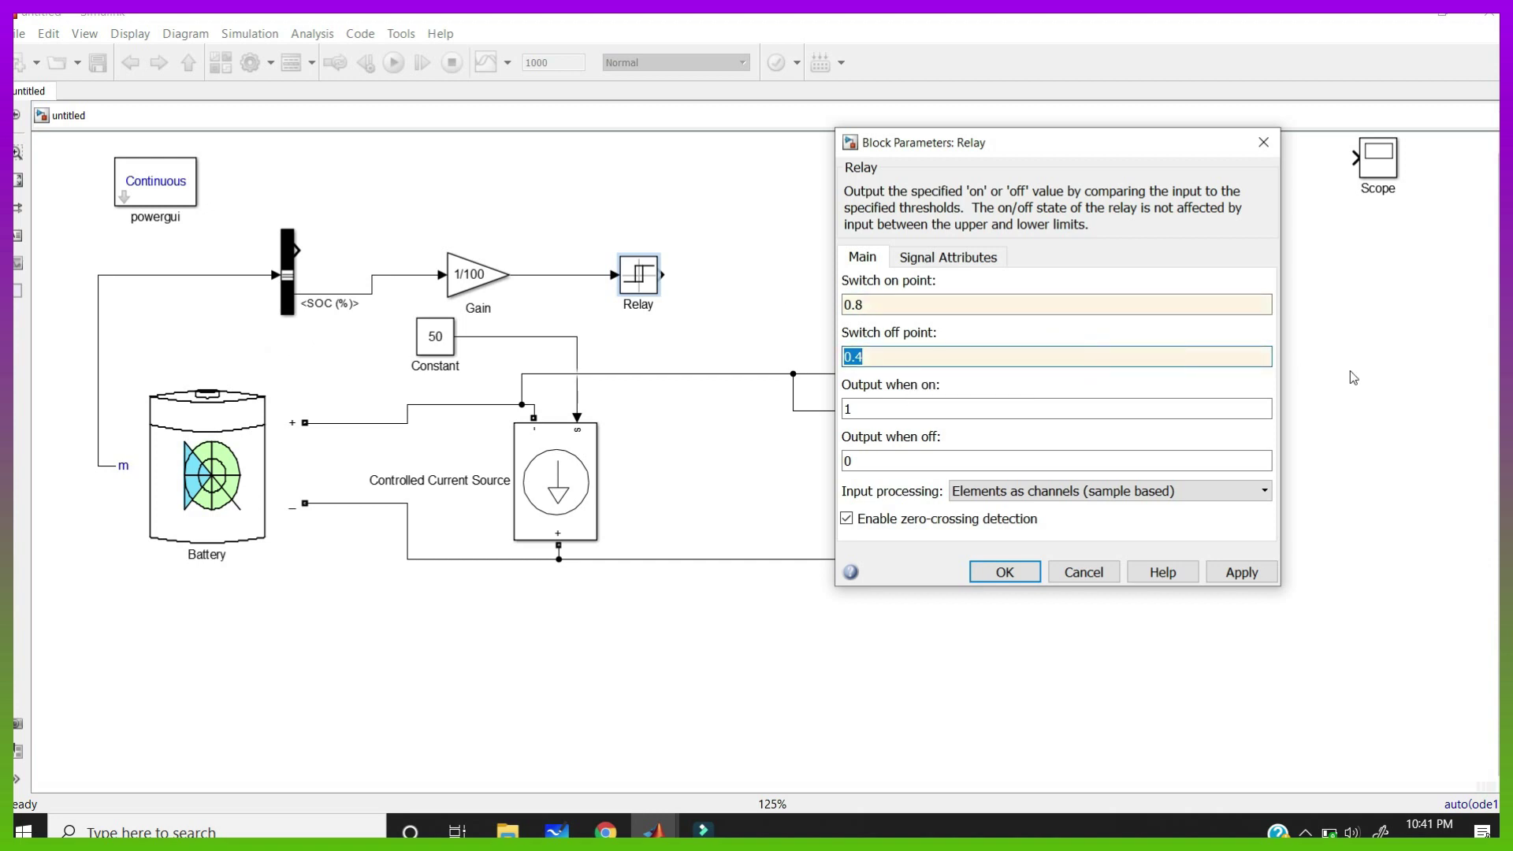
{"action": "left_click", "coordinate": [886, 459]}
{"action": "key", "text": "BackSpace"}
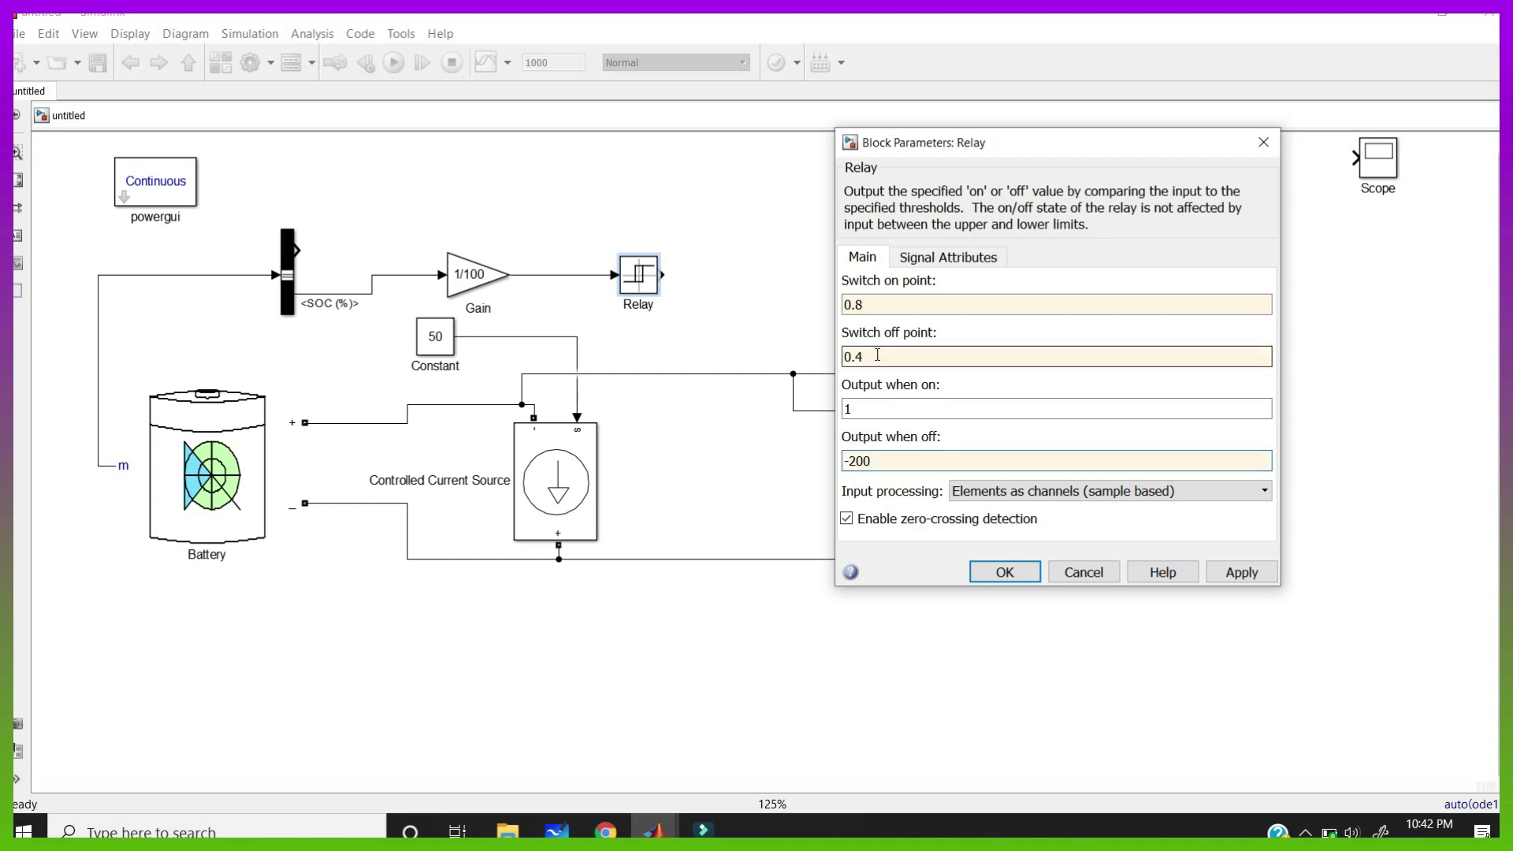
{"action": "left_click", "coordinate": [1004, 571]}
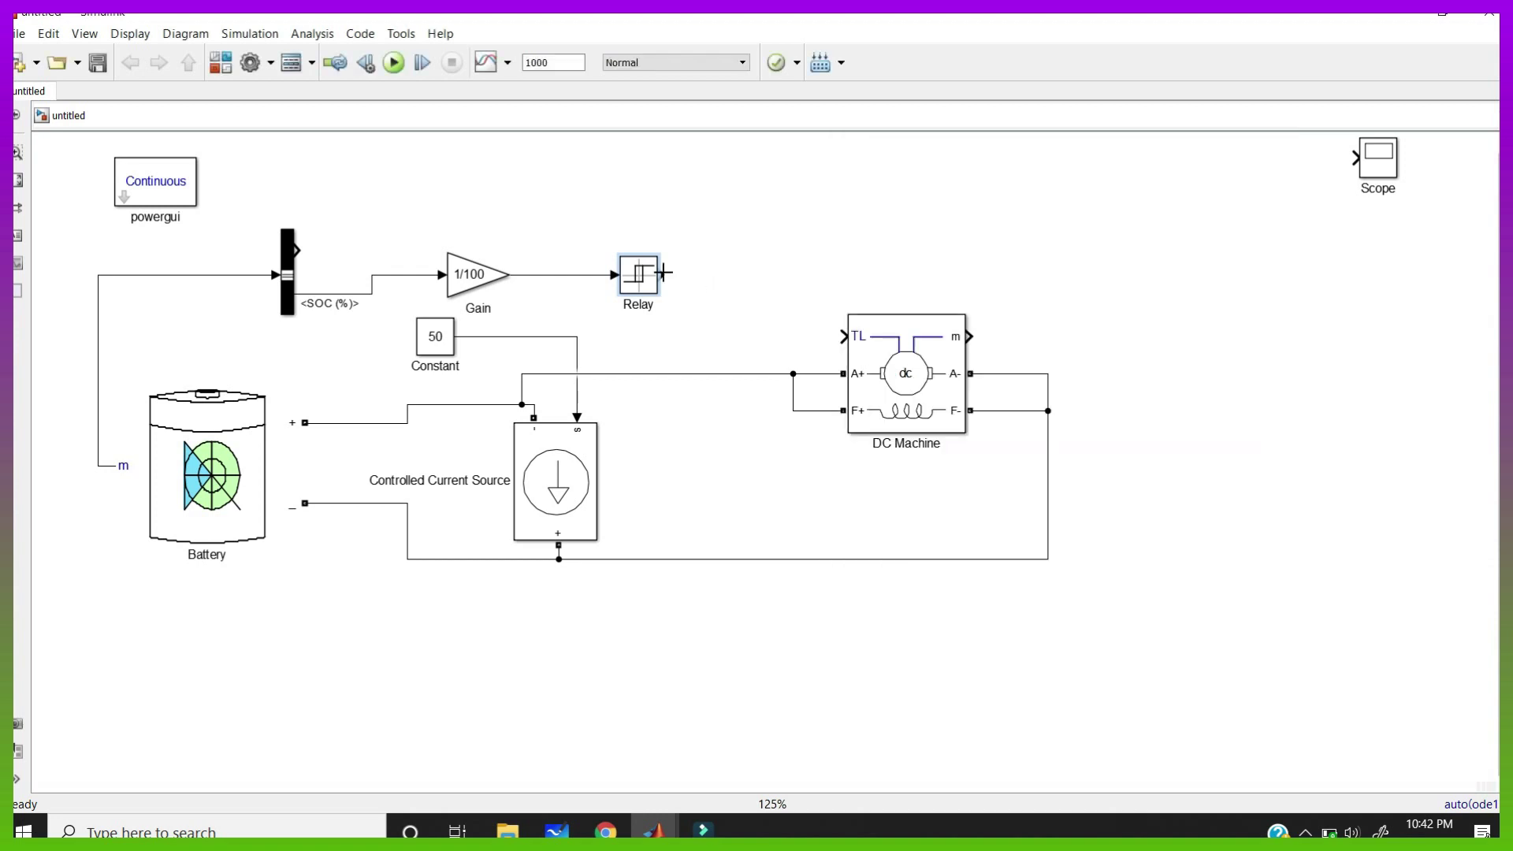
- Connect the Relay output to the DC Machine's TL input, and wire the machine's m output to a copy of the Bus Selector
{"action": "left_click", "coordinate": [959, 313], "text": "ctrl"}
{"action": "left_click_drag", "start_coordinate": [288, 276], "coordinate": [1073, 289]}
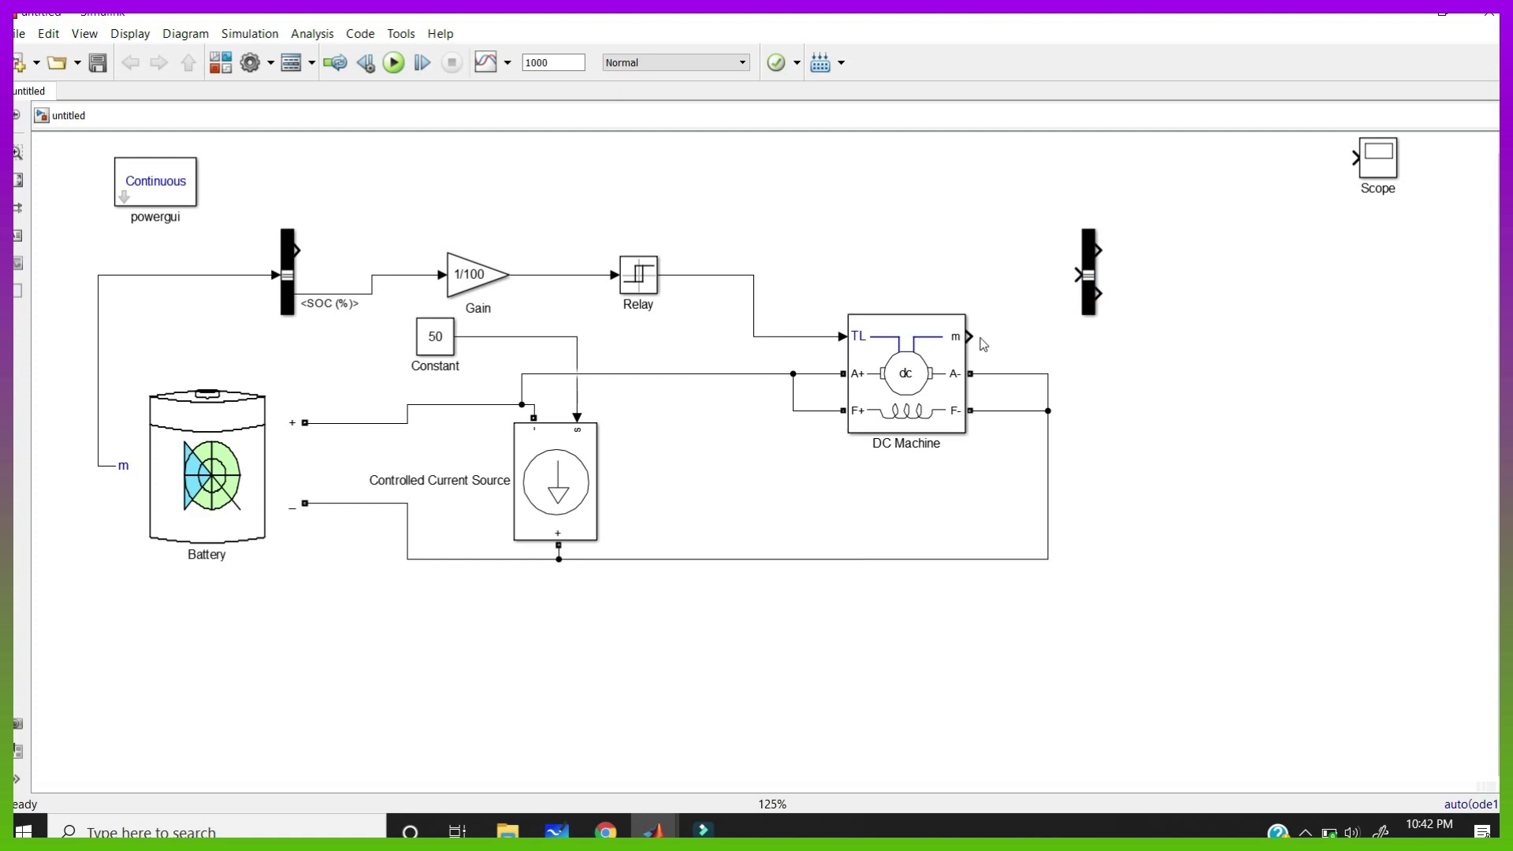
{"action": "left_click_drag", "start_coordinate": [971, 336], "coordinate": [1078, 271]}
- Remove the Voltage (V) and SOC (%) entries from the copied Bus Selector's selected signals
{"action": "double_click", "coordinate": [1088, 274]}
{"action": "left_click", "coordinate": [1092, 312]}
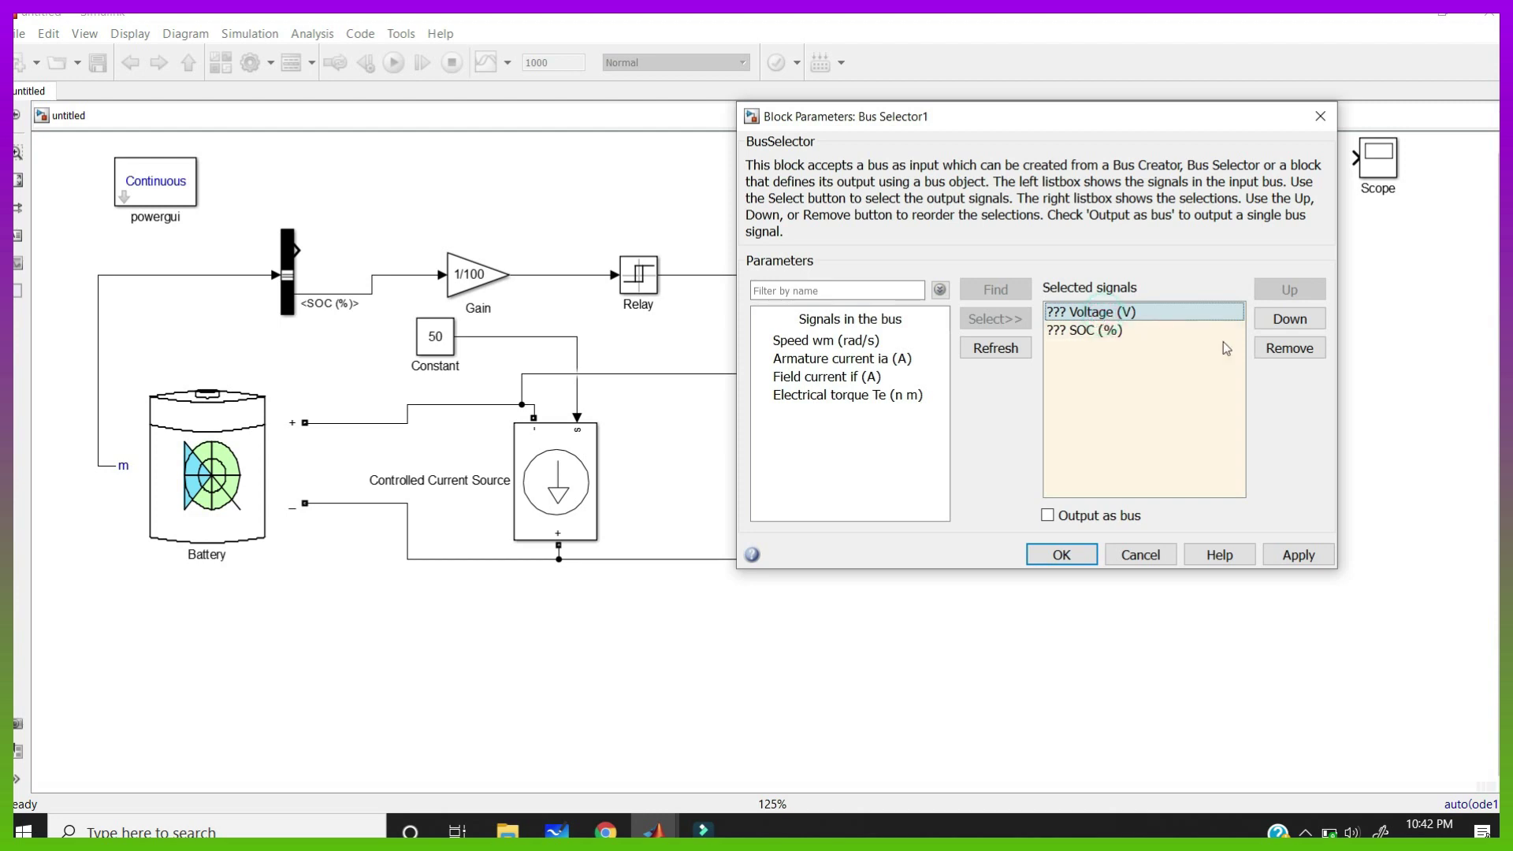
{"action": "left_click", "coordinate": [1289, 347]}
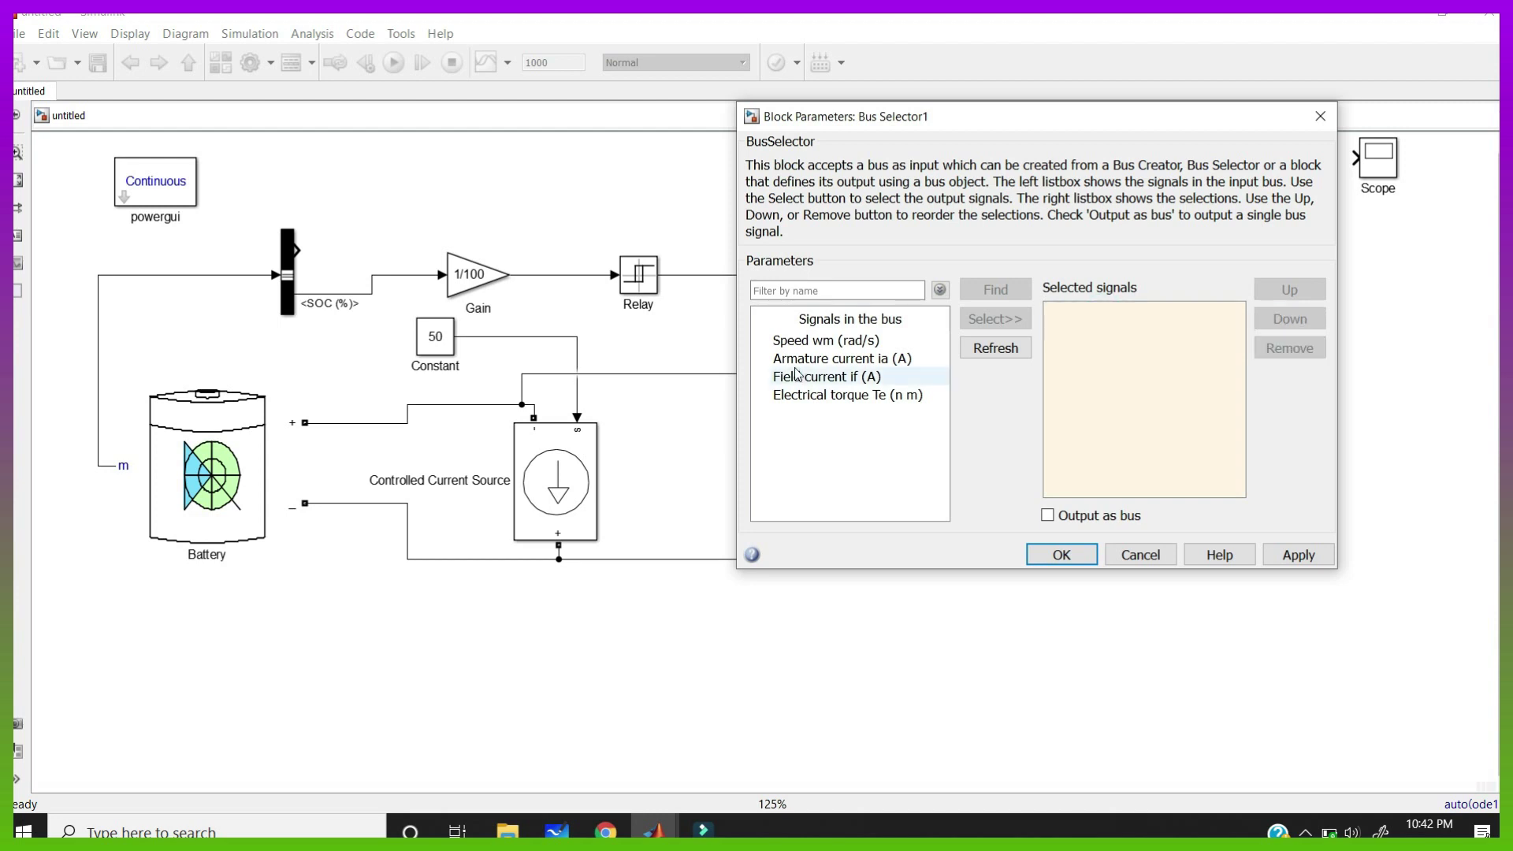
- Select Speed wm (rad/s) and Armature current ia (A) as the copied Bus Selector's outputs and accept the parameters
{"action": "left_click", "coordinate": [834, 345]}
{"action": "left_click", "coordinate": [982, 327]}
{"action": "left_click", "coordinate": [842, 359]}
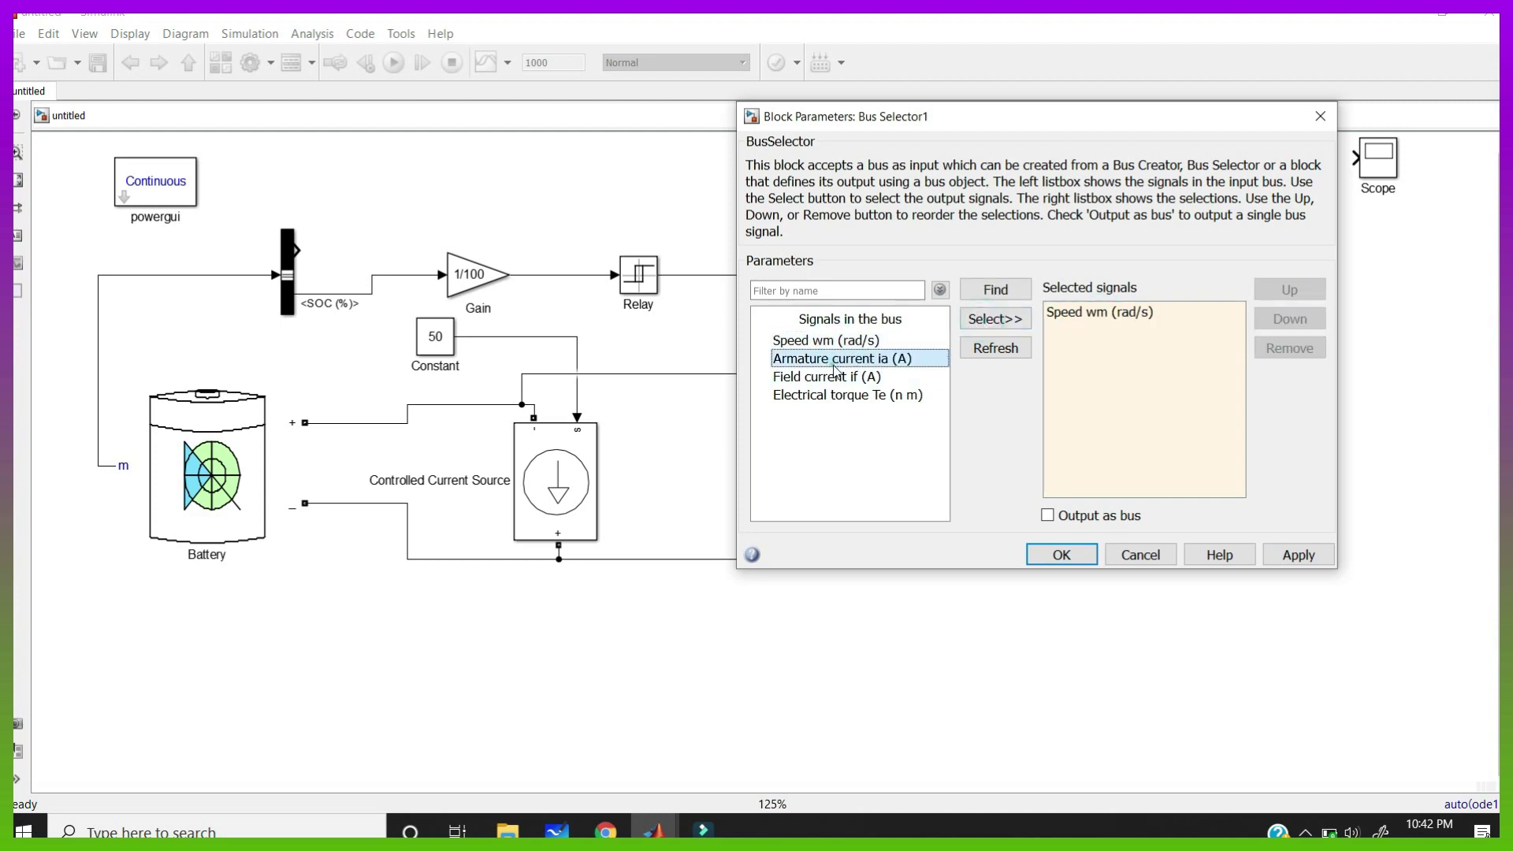
{"action": "left_click", "coordinate": [994, 319]}
{"action": "left_click", "coordinate": [1061, 555]}
- Move the Scope beside the DC Machine's Bus Selector and set its number of input ports to 4
{"action": "left_click_drag", "start_coordinate": [1379, 167], "coordinate": [1223, 239]}
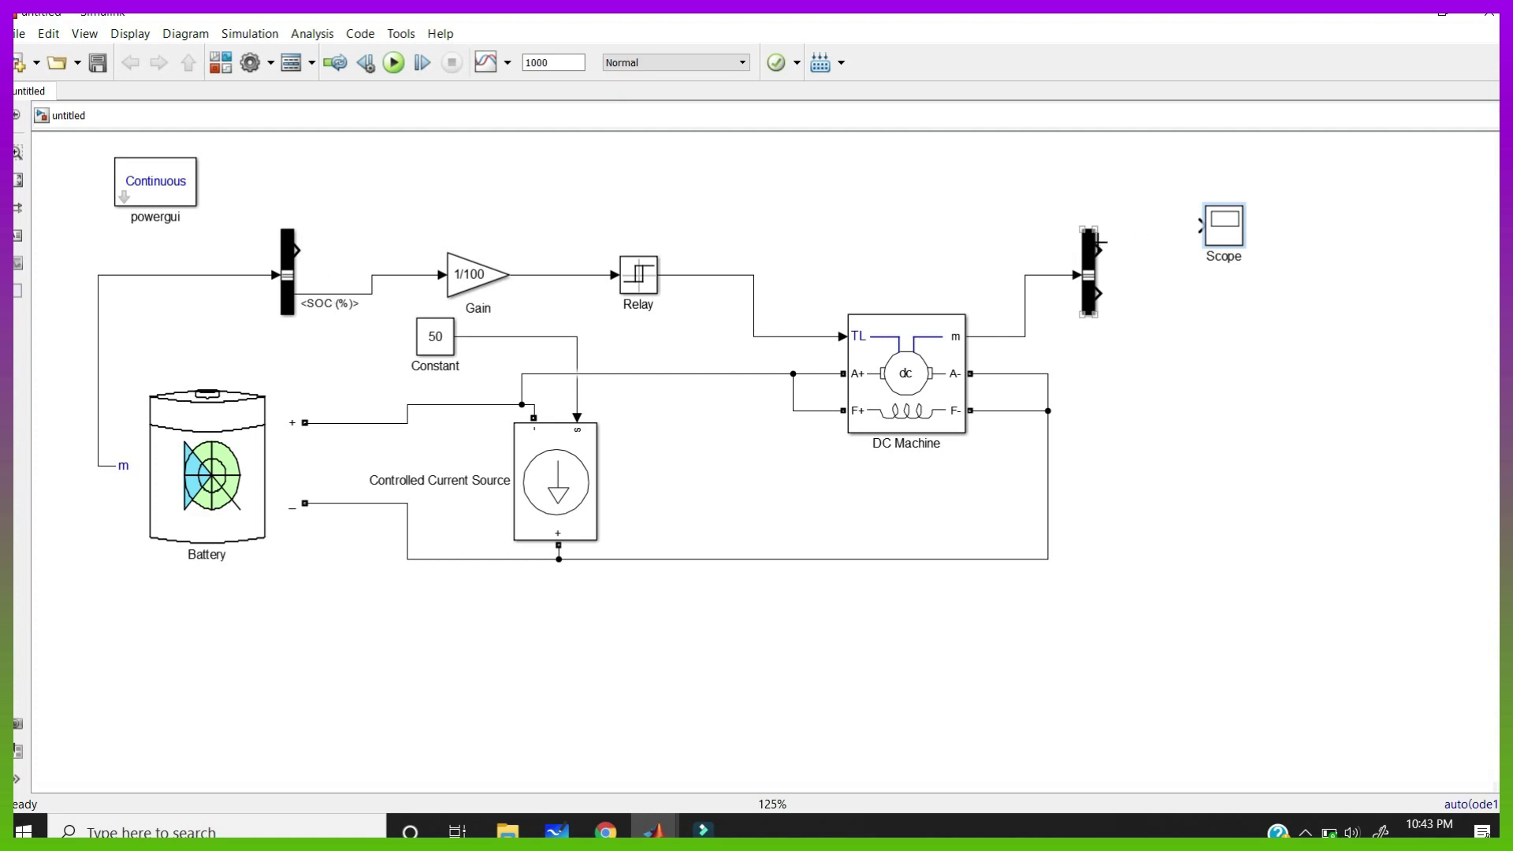
{"action": "left_click", "coordinate": [1194, 233]}
{"action": "double_click", "coordinate": [1223, 226]}
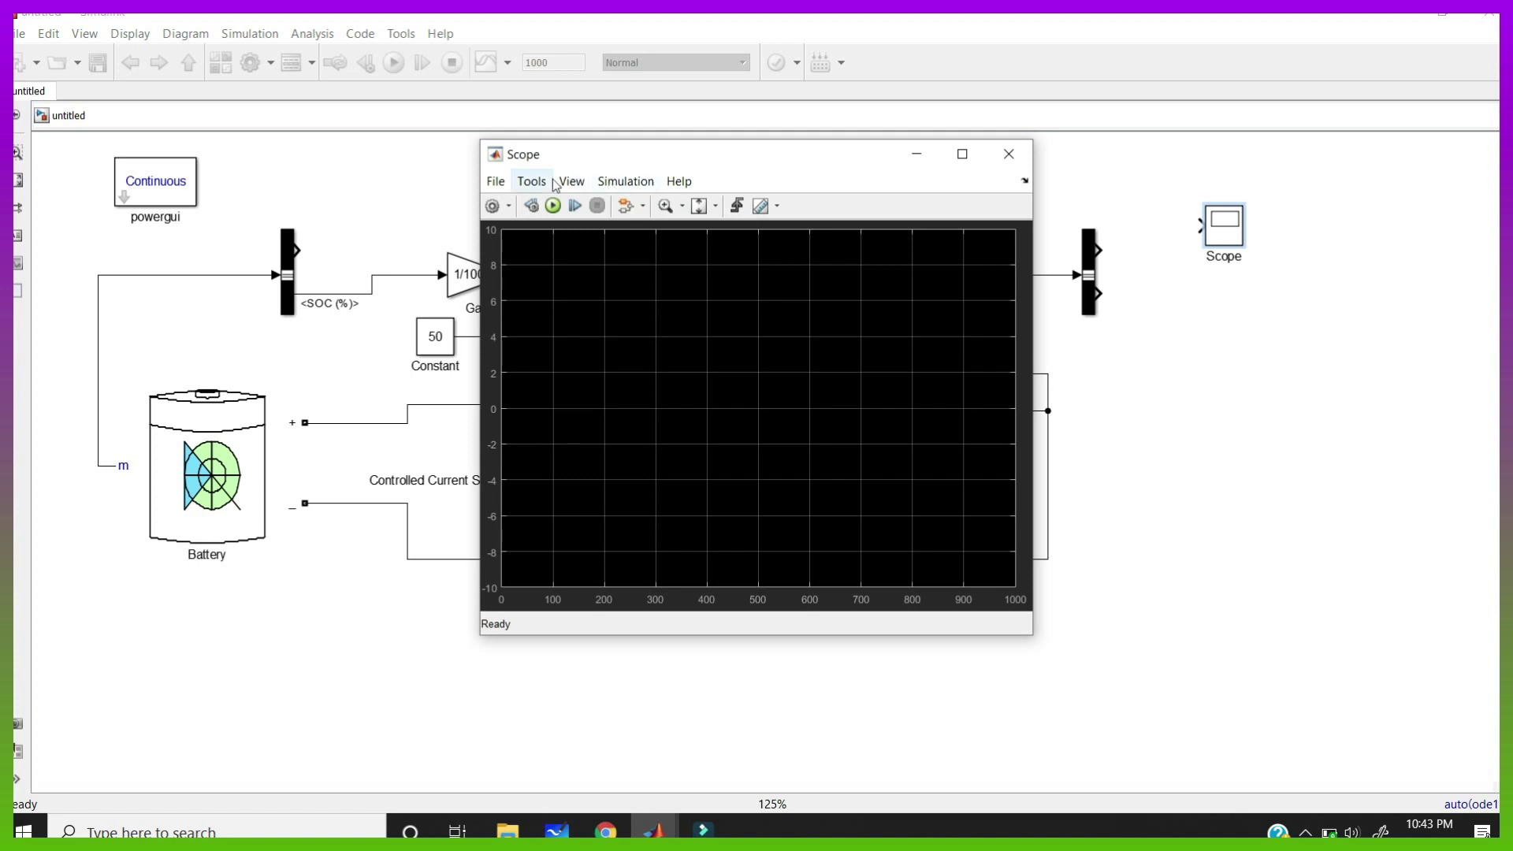
{"action": "left_click", "coordinate": [493, 206]}
{"action": "double_click", "coordinate": [726, 371]}
{"action": "type", "text": "4"}
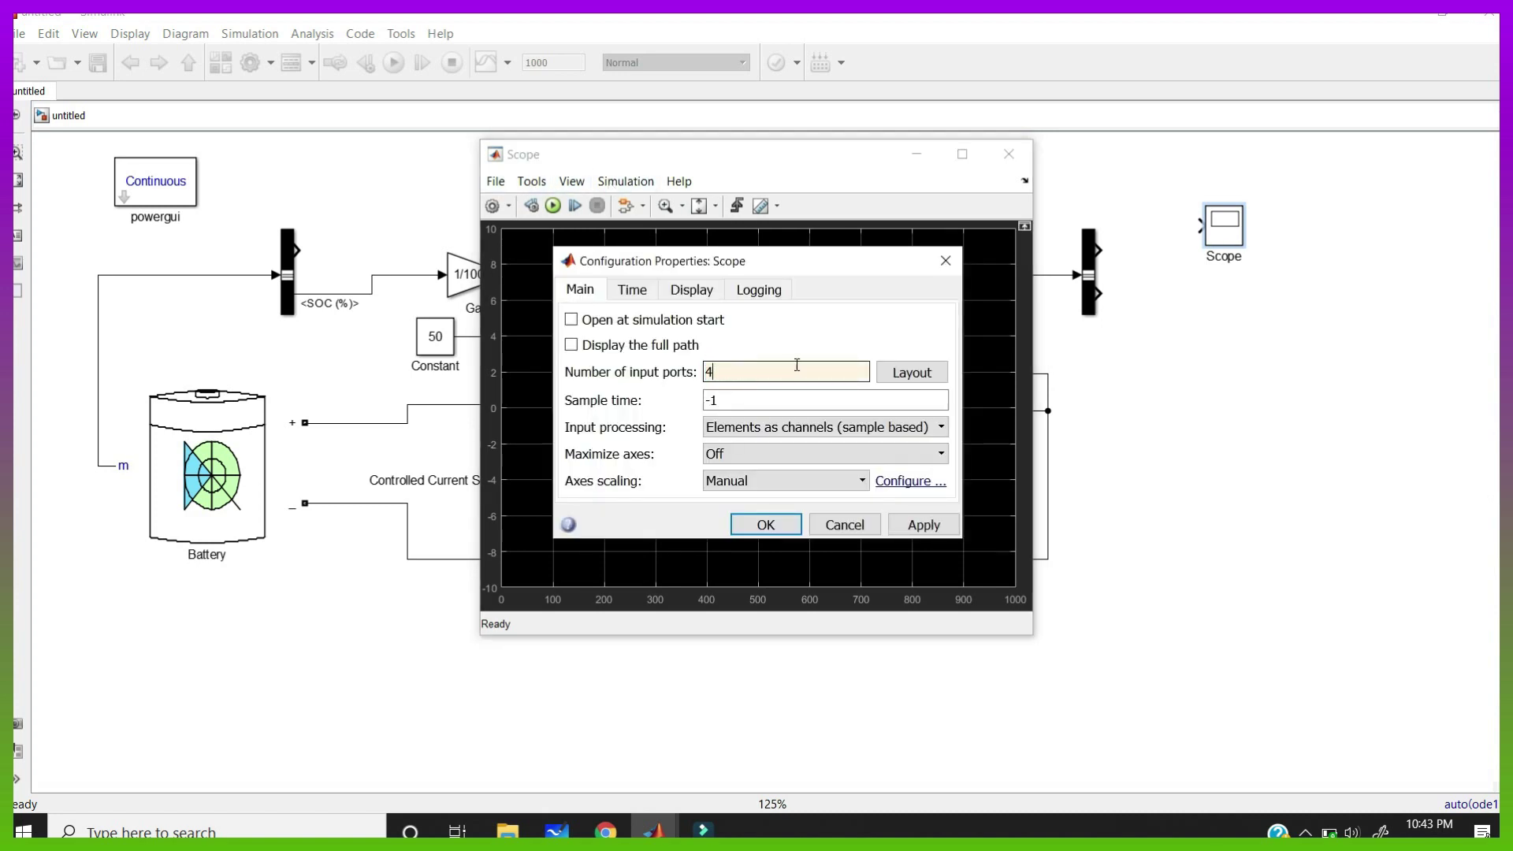
{"action": "left_click", "coordinate": [935, 371]}
{"action": "left_click_drag", "start_coordinate": [975, 378], "coordinate": [983, 455]}
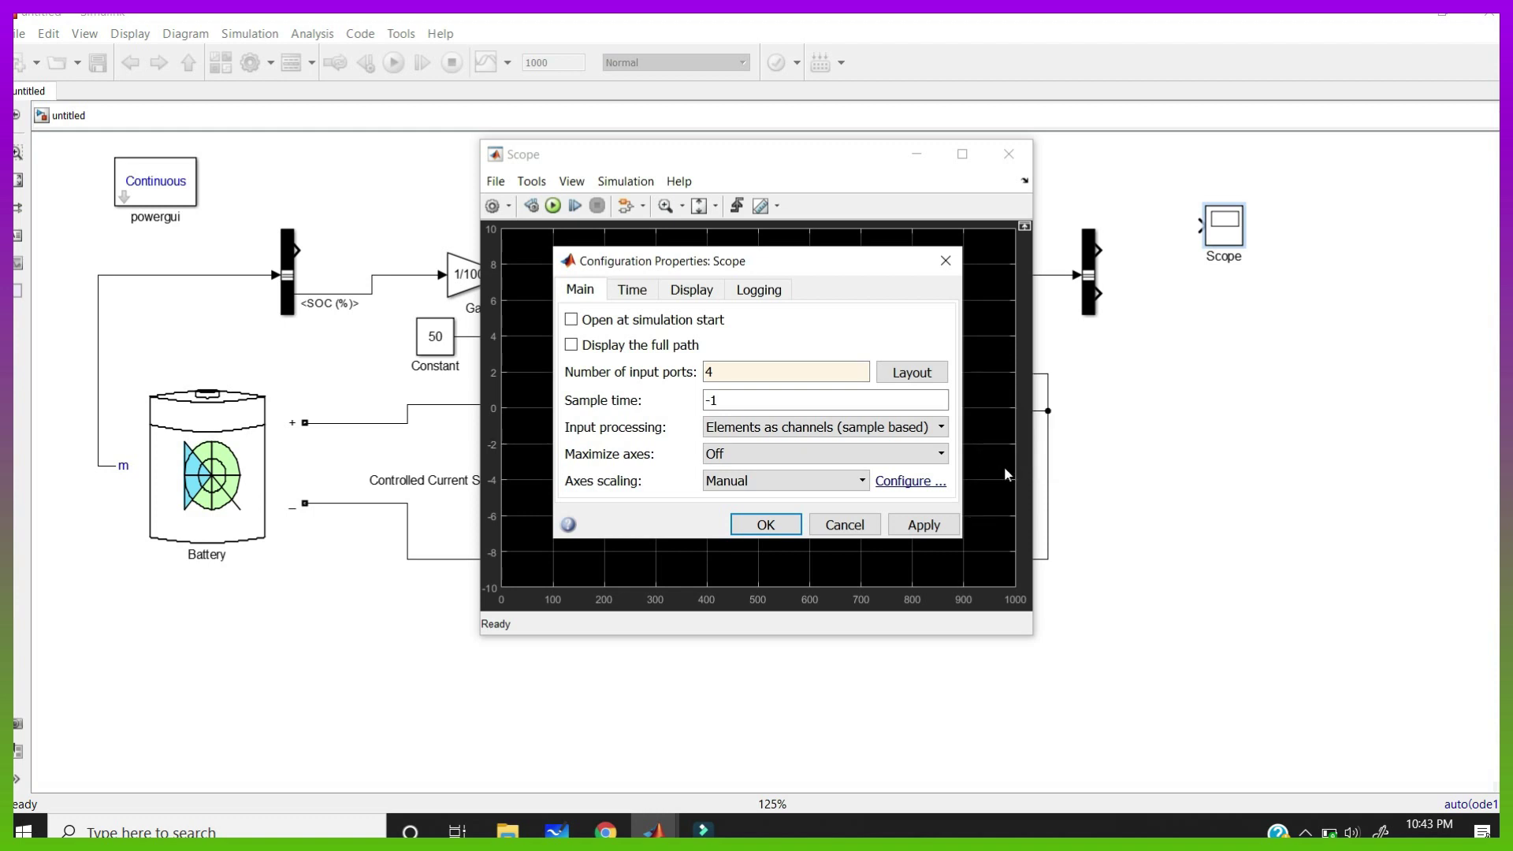
{"action": "left_click", "coordinate": [768, 524]}
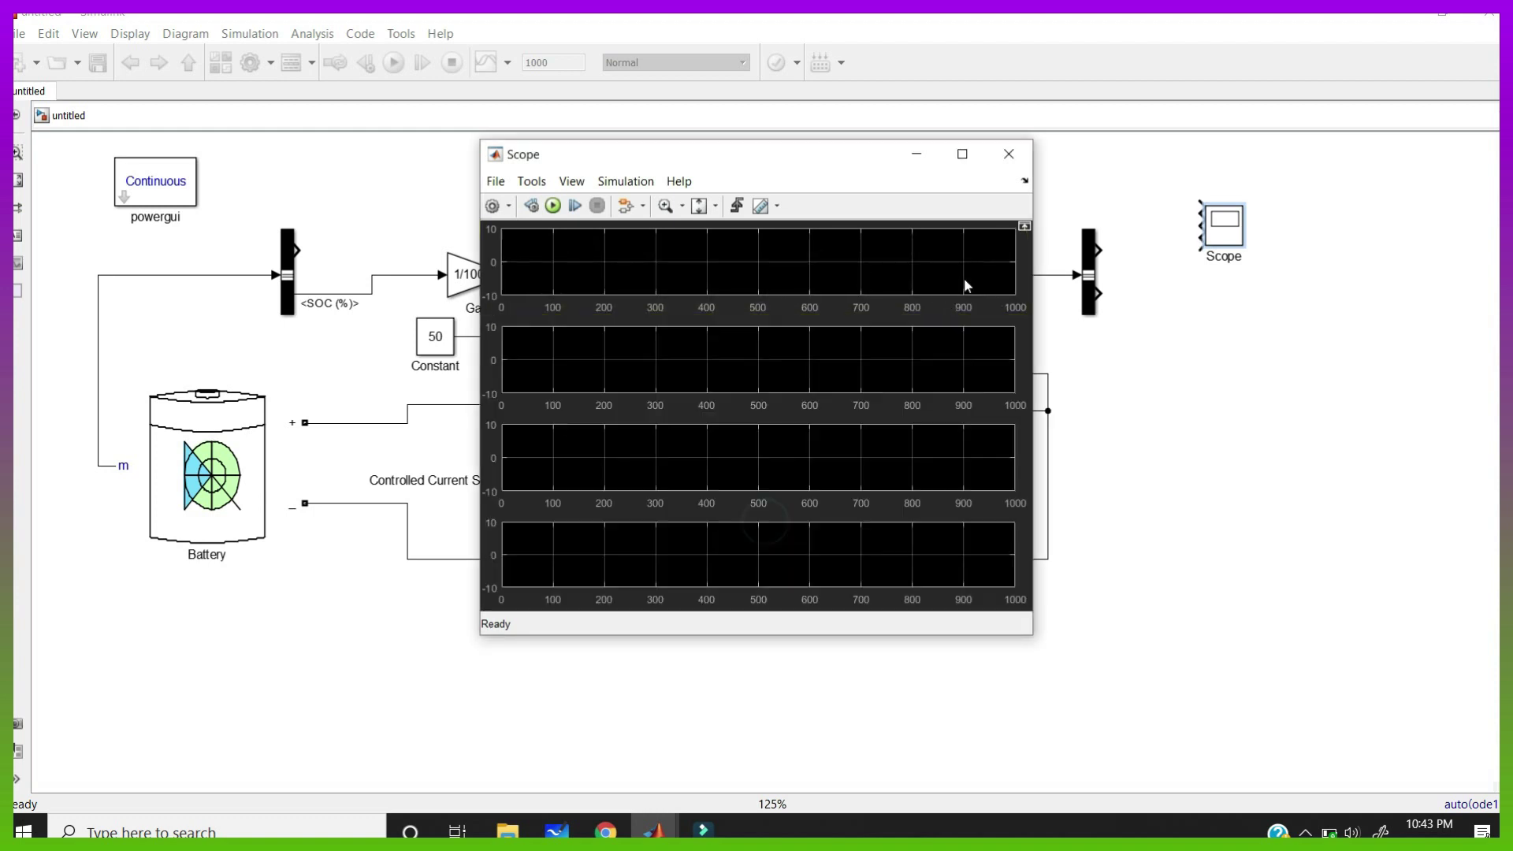
{"action": "left_click", "coordinate": [1018, 154]}
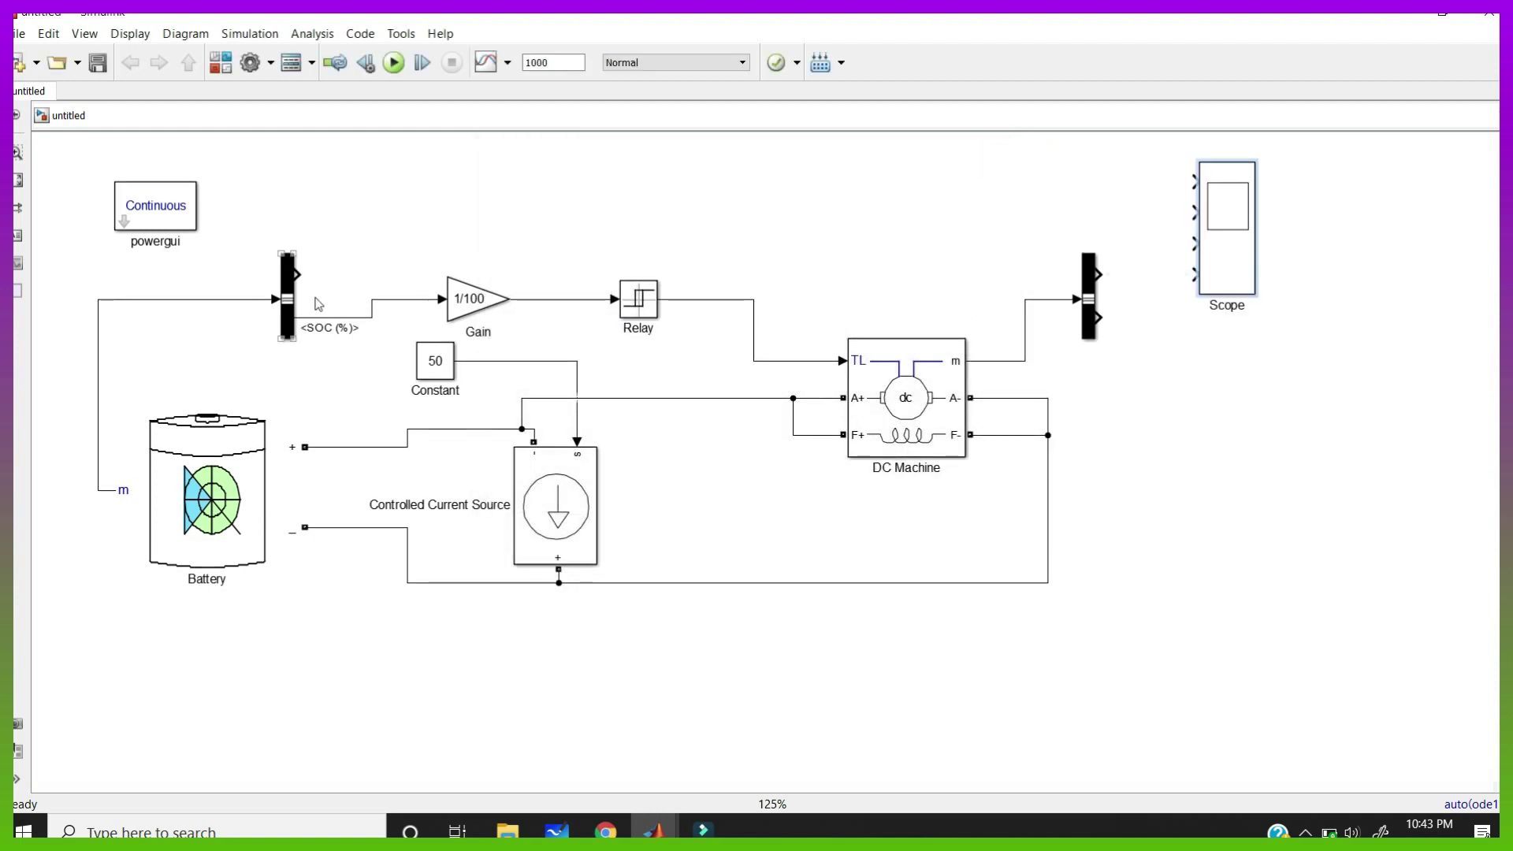
- Connect the Voltage, SOC, Speed wm and Armature current ia outputs of both Bus Selectors to the Scope's four inputs
{"action": "mouse_move", "coordinate": [297, 275]}
{"action": "left_mouse_down"}
{"action": "mouse_move", "coordinate": [1193, 182]}
{"action": "mouse_move", "coordinate": [391, 294]}
{"action": "left_mouse_up"}
{"action": "left_click_drag", "start_coordinate": [1097, 274], "coordinate": [1099, 318]}
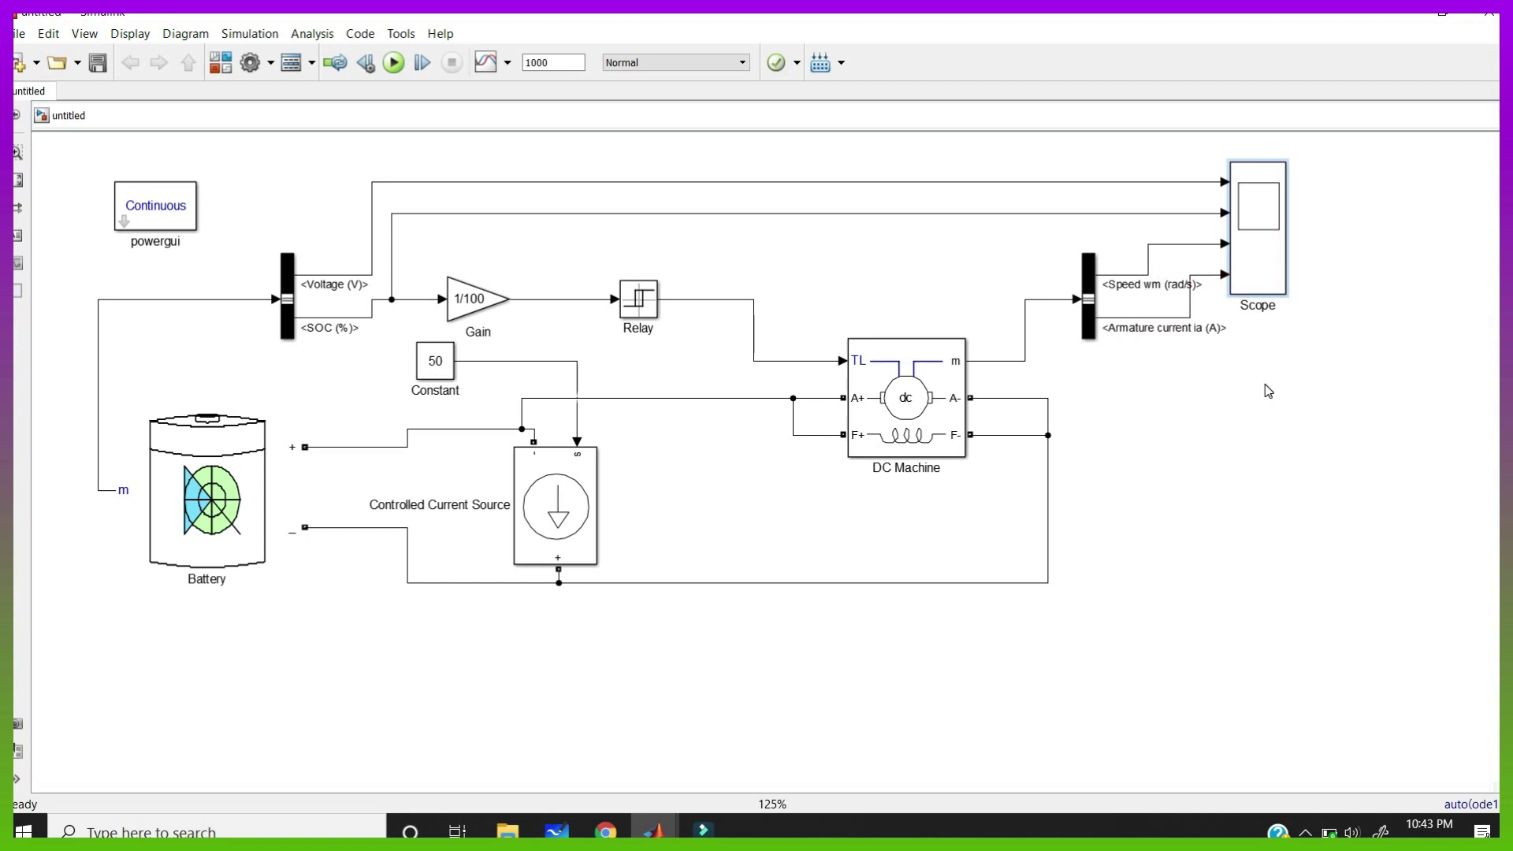
- Set the Battery's nominal voltage to 200 V, keep its type as Lithium-Ion, and accept the block parameters
{"action": "double_click", "coordinate": [238, 506]}
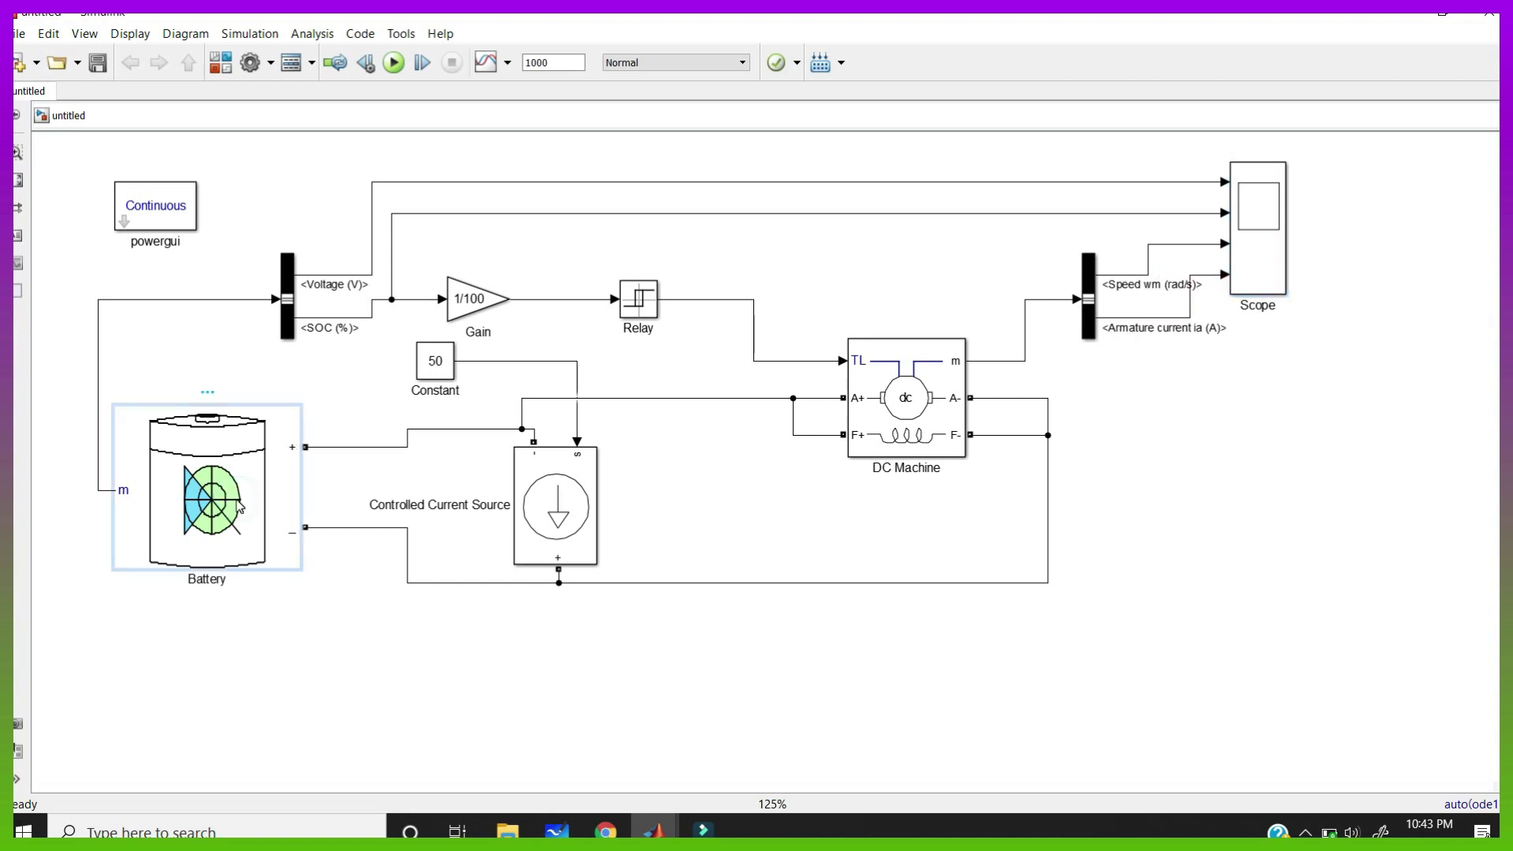
{"action": "double_click", "coordinate": [406, 492]}
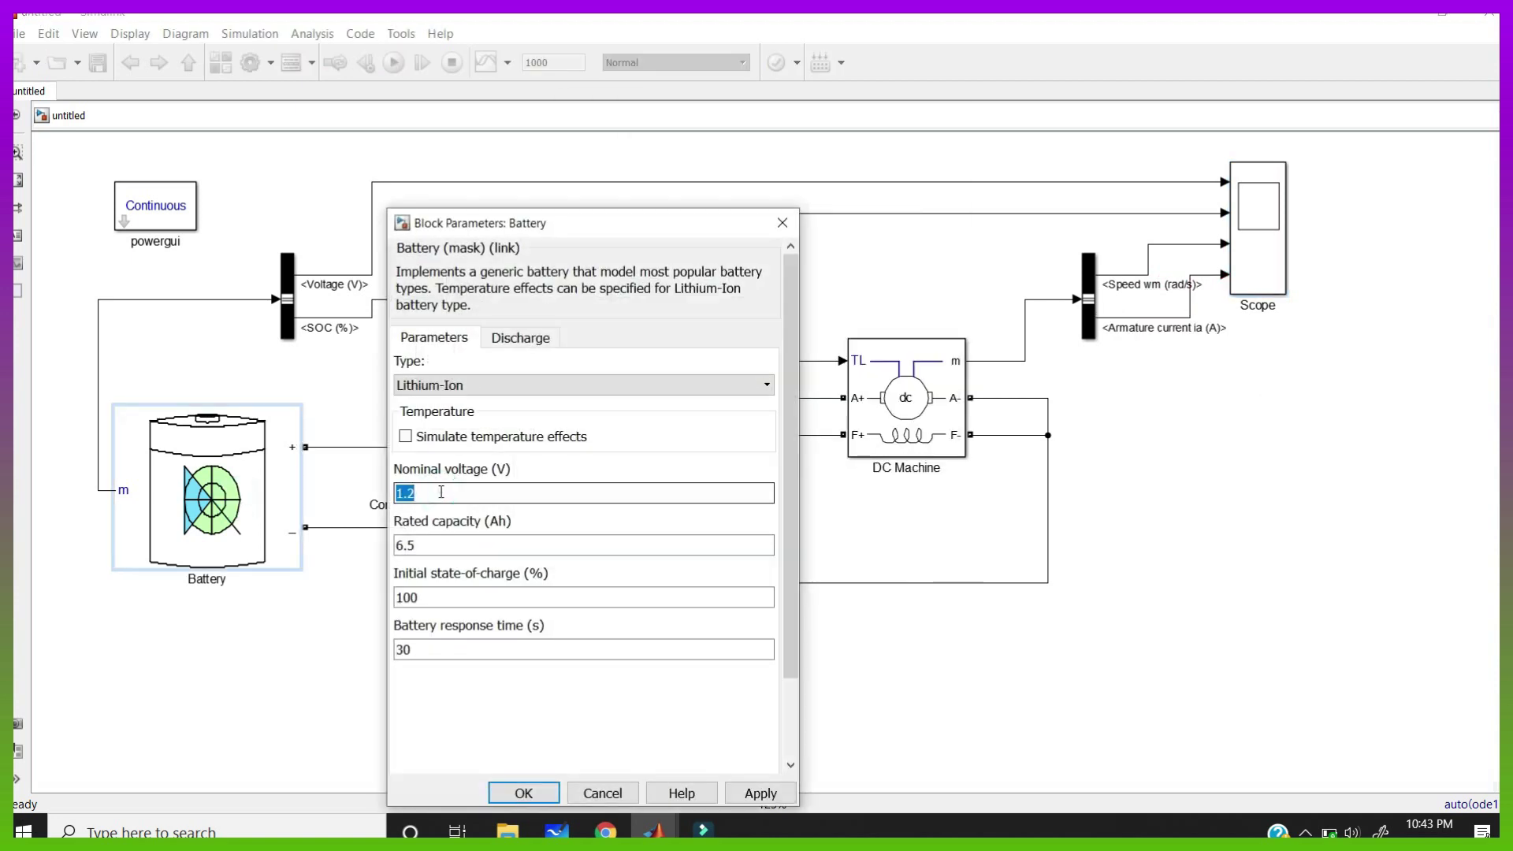
{"action": "type", "text": "200"}
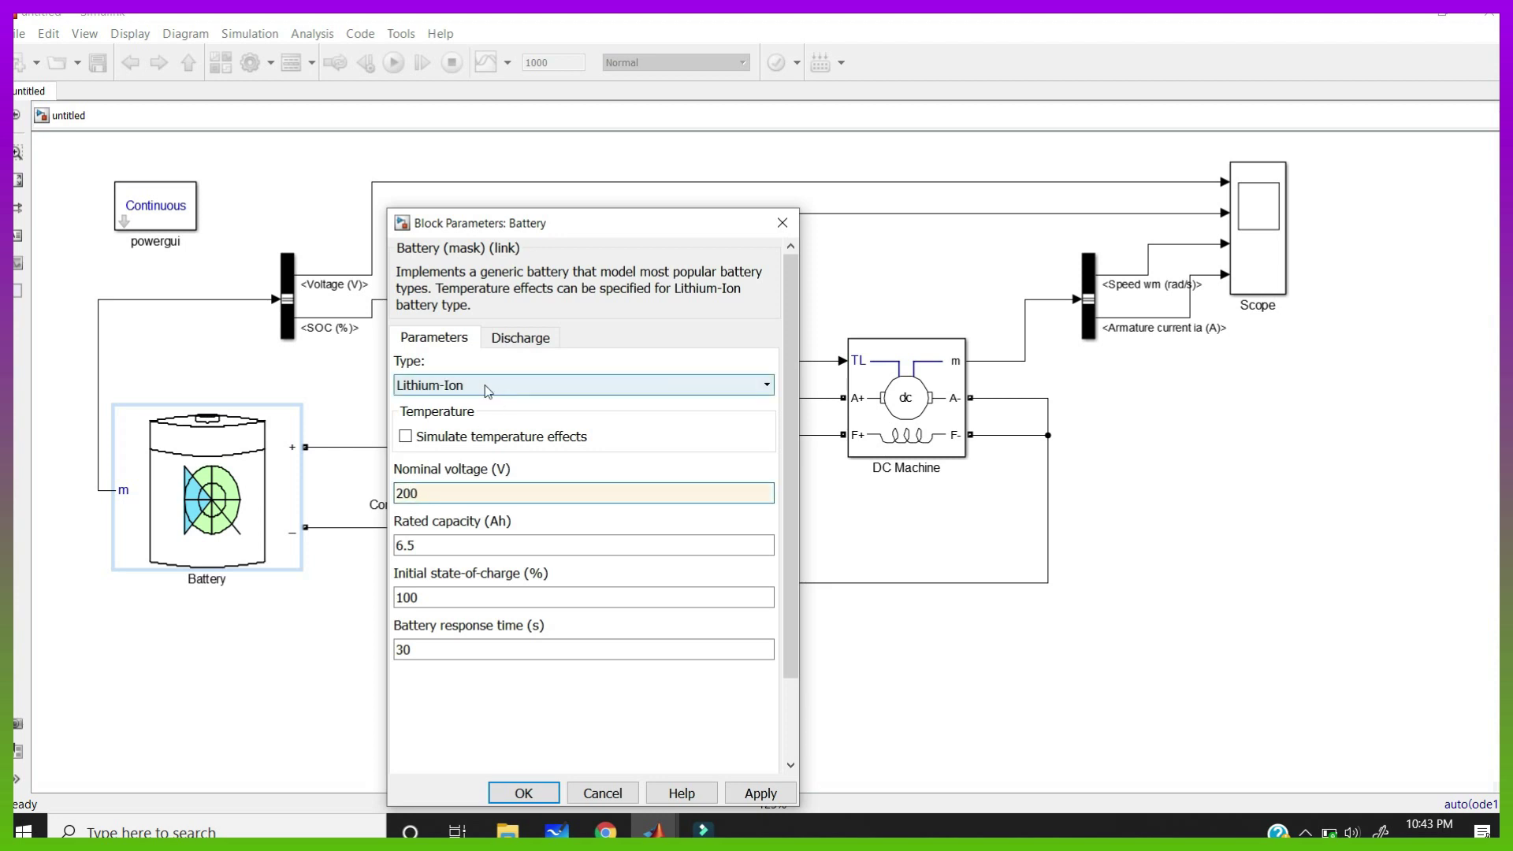
{"action": "left_click", "coordinate": [512, 390]}
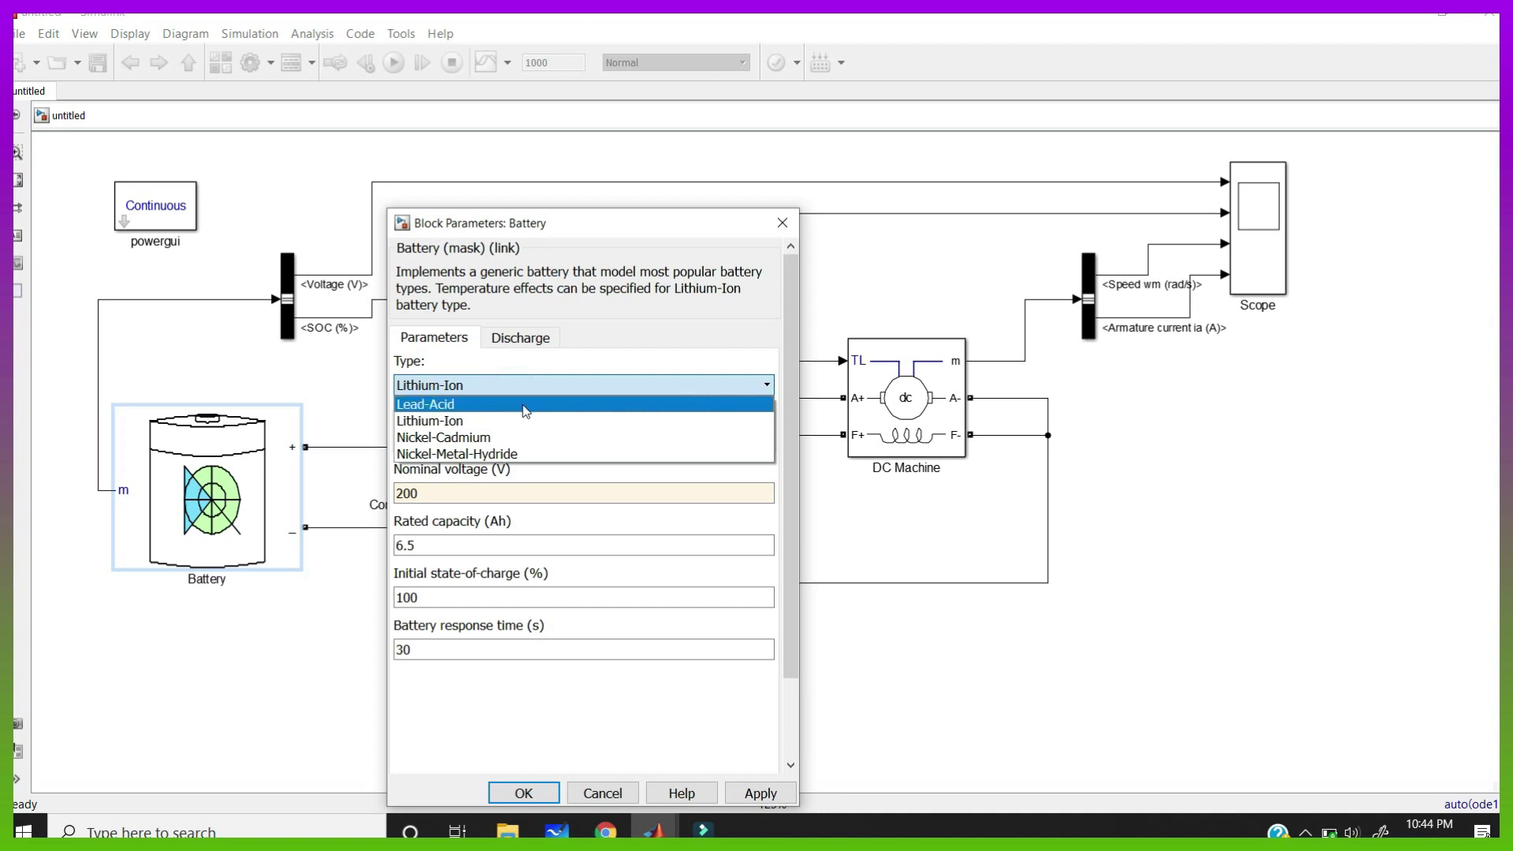
{"action": "left_click", "coordinate": [524, 420]}
{"action": "double_click", "coordinate": [481, 490]}
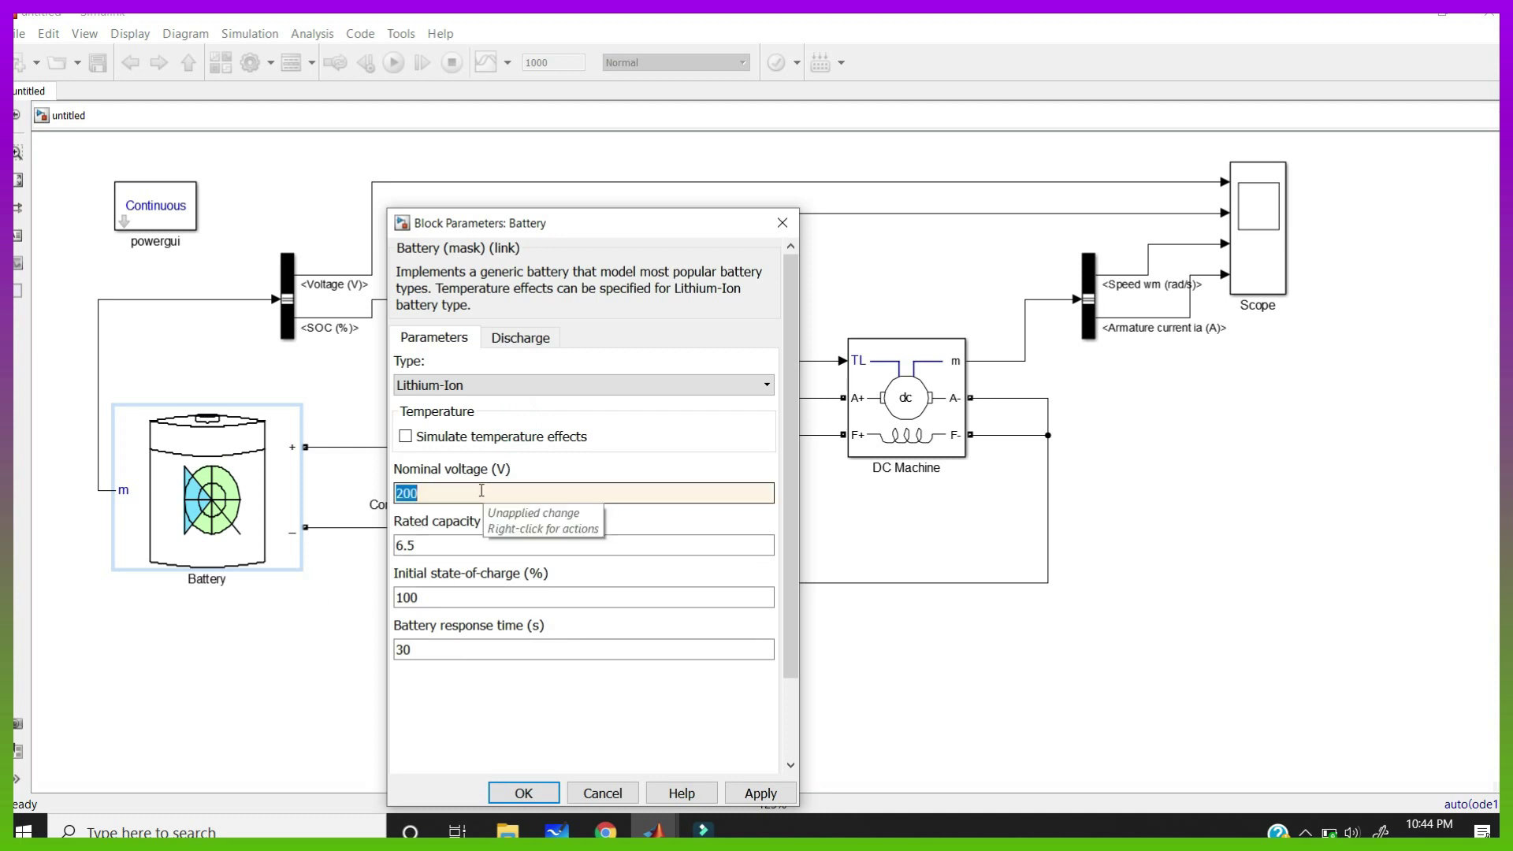
{"action": "double_click", "coordinate": [458, 545]}
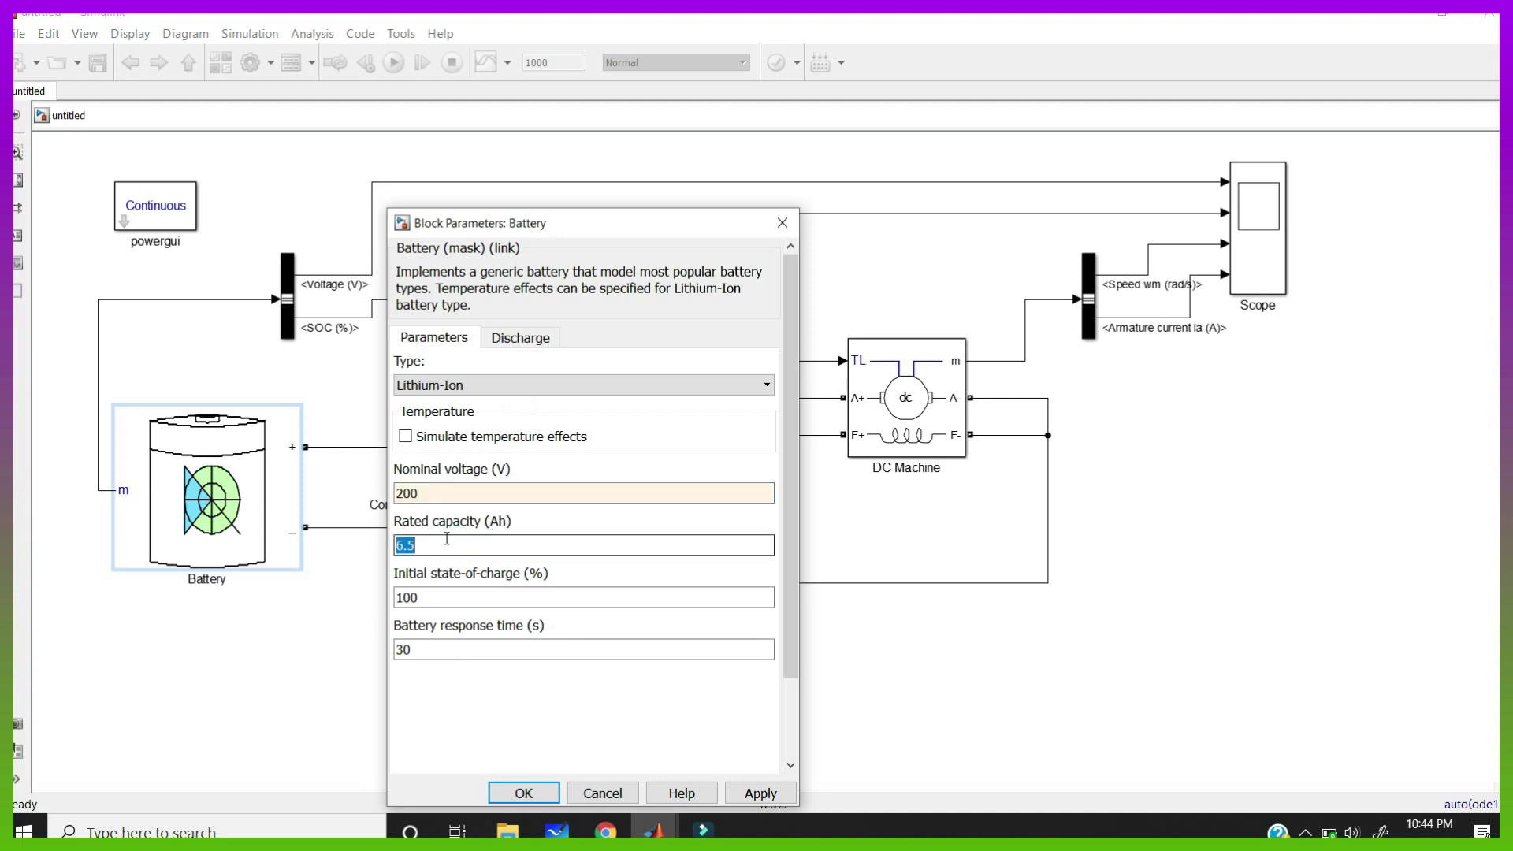
{"action": "left_click", "coordinate": [524, 793]}
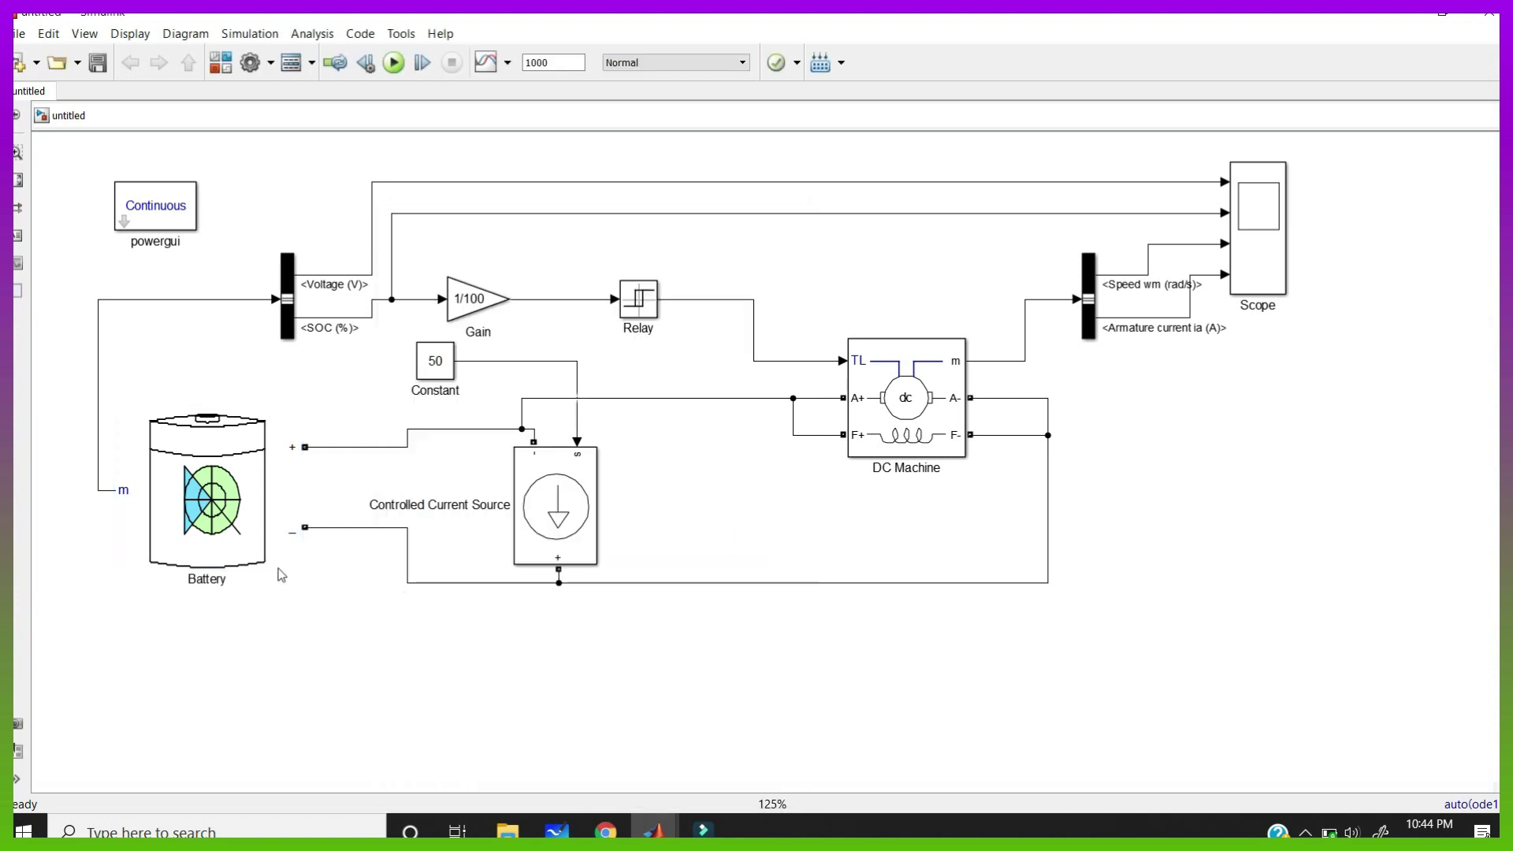
{"action": "left_click", "coordinate": [635, 309]}
{"action": "left_click", "coordinate": [929, 404]}
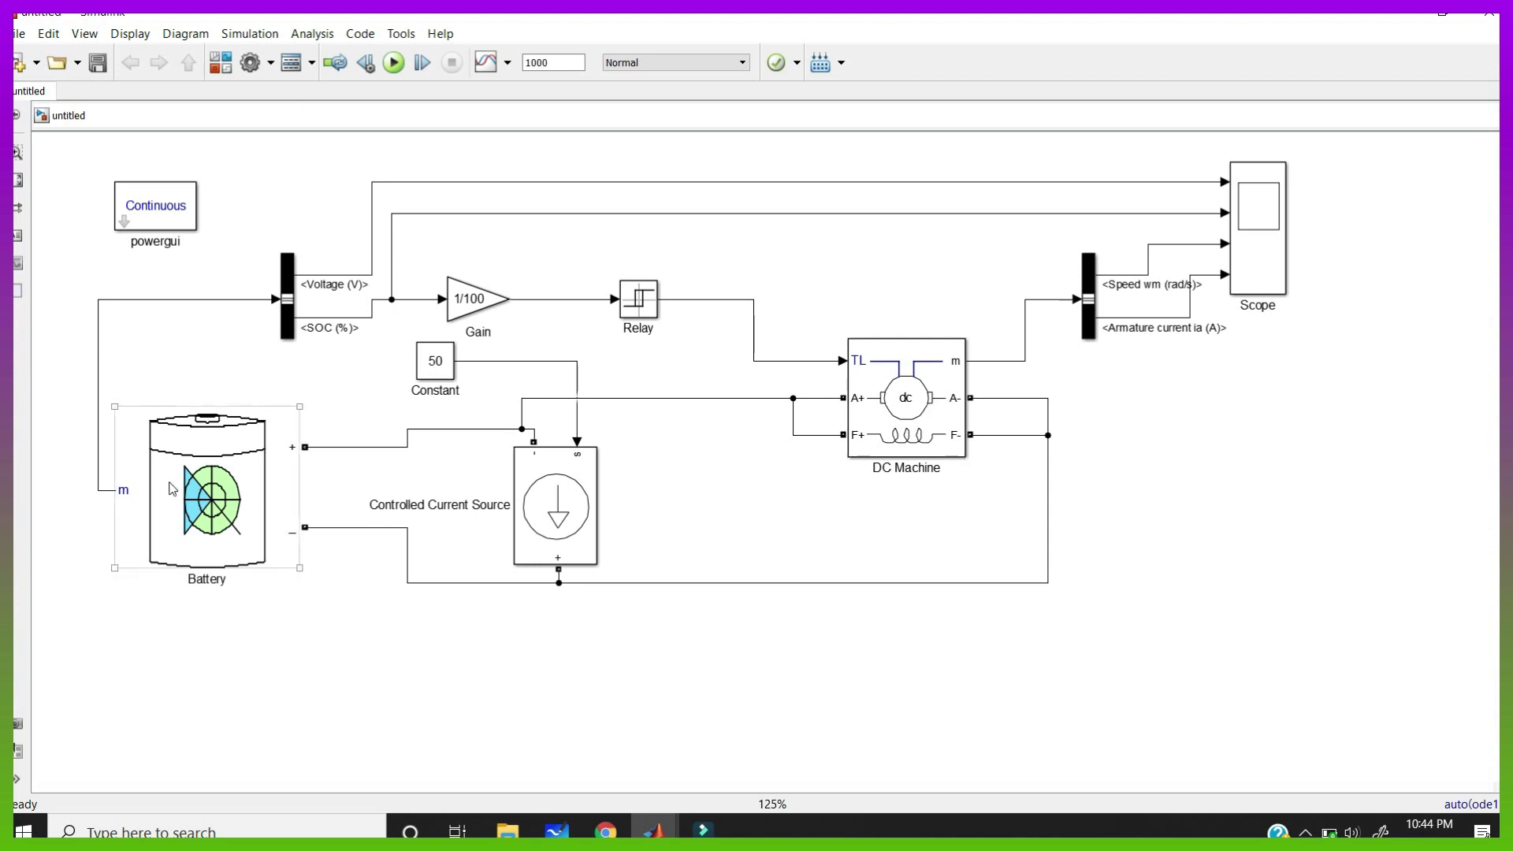
{"action": "left_click", "coordinate": [495, 389]}
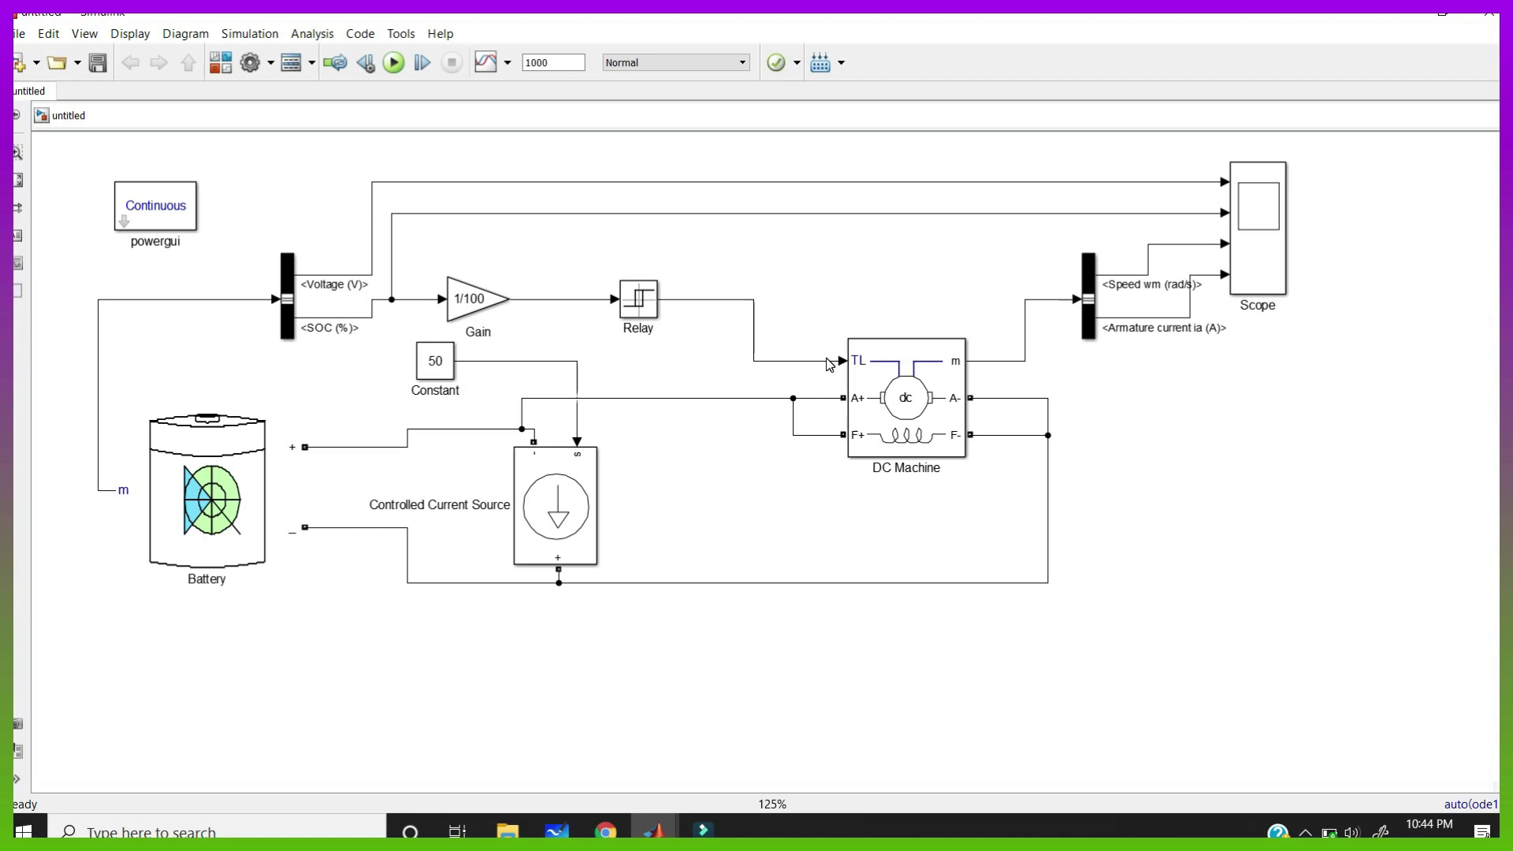
{"action": "left_click", "coordinate": [197, 466]}
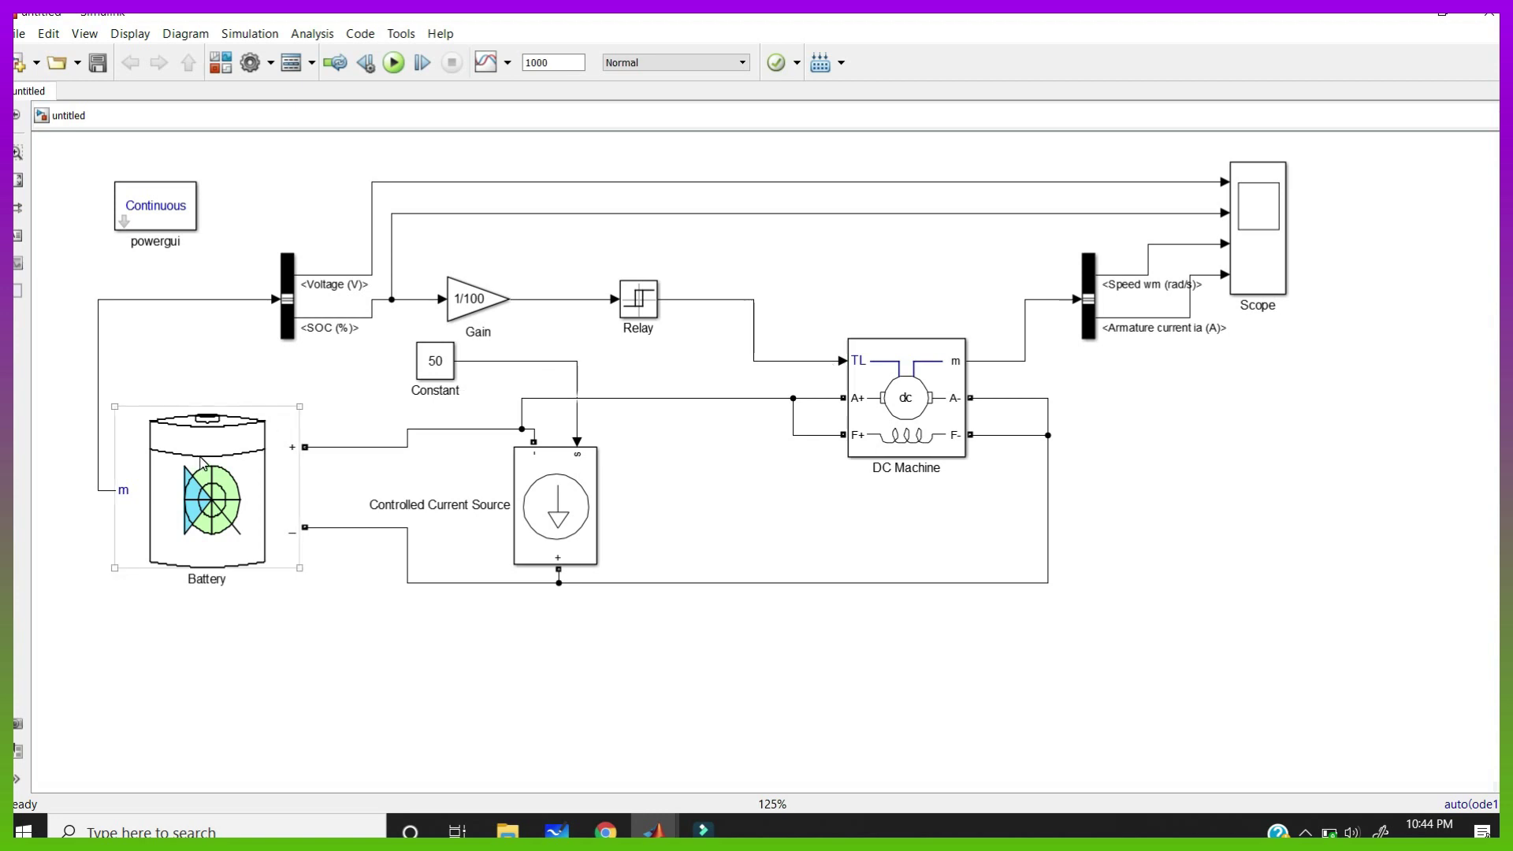
{"action": "left_click", "coordinate": [859, 386]}
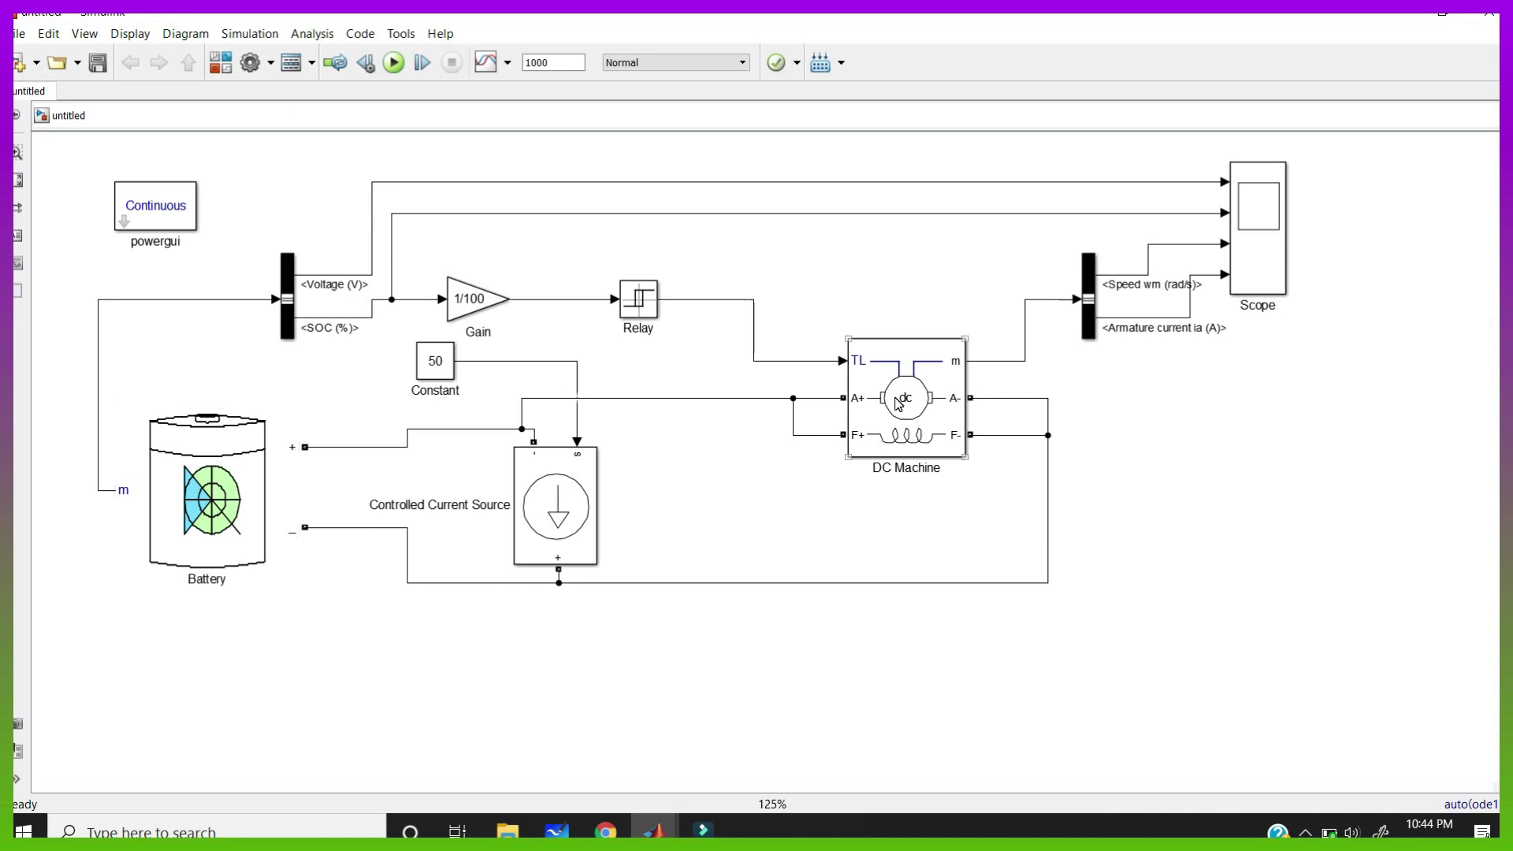
- Review the Relay's switch on point, switch off point and off output, and accept its block parameters
{"action": "double_click", "coordinate": [638, 301]}
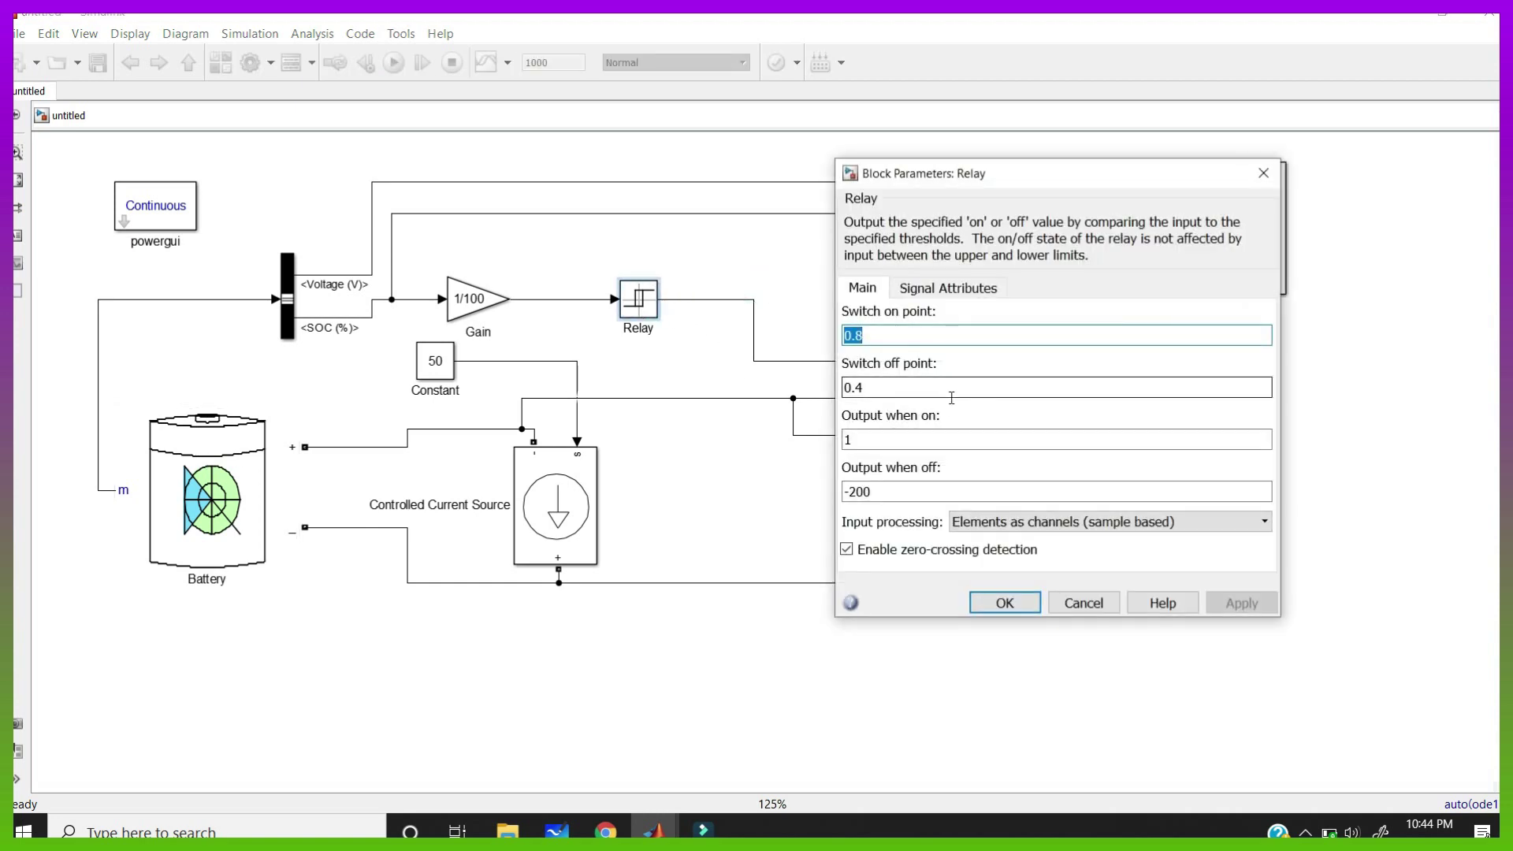
{"action": "double_click", "coordinate": [925, 388]}
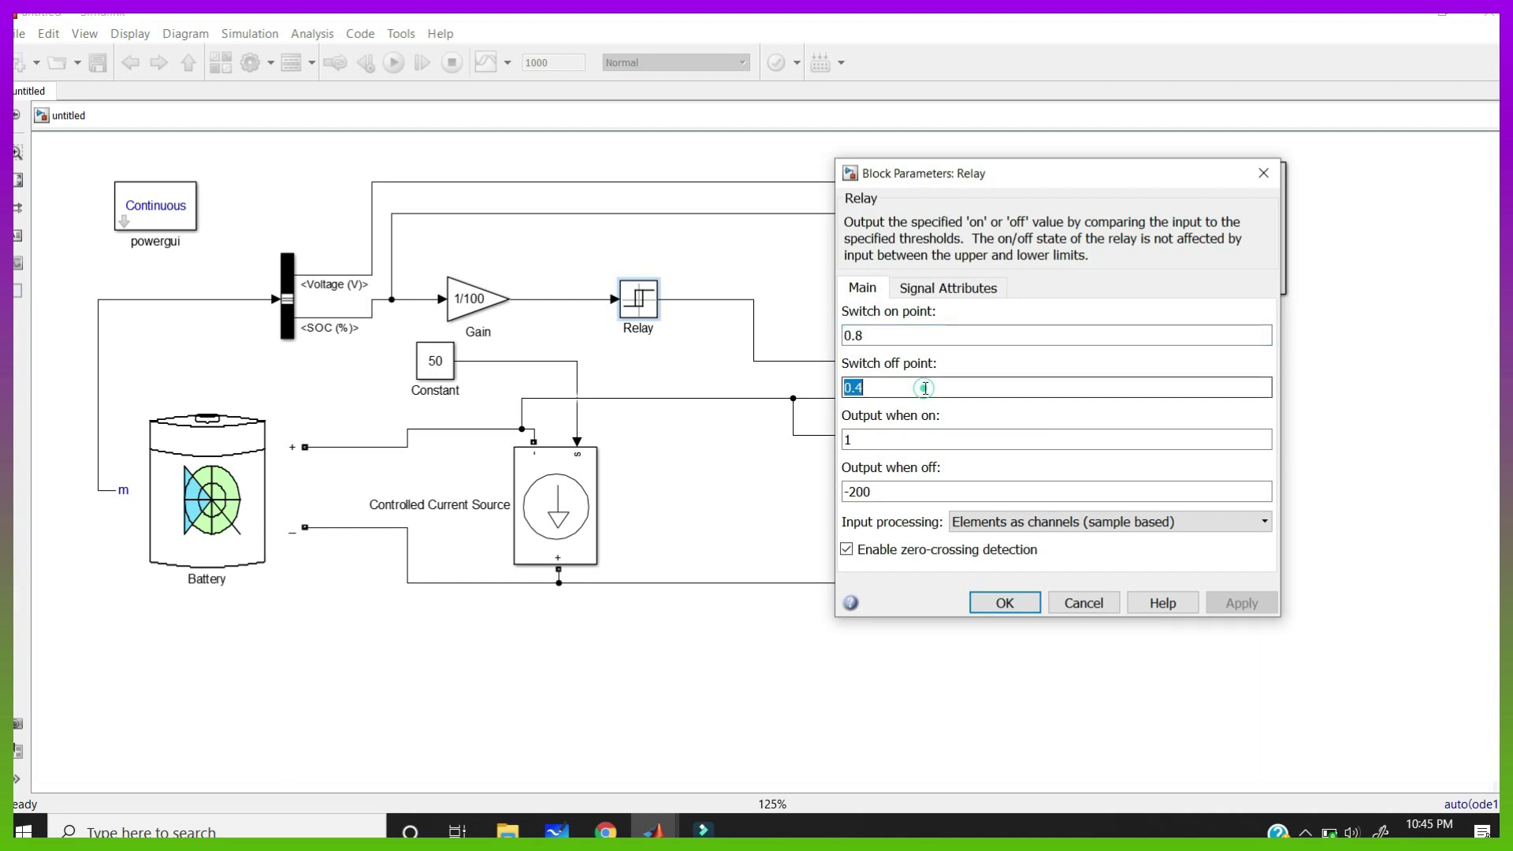
{"action": "double_click", "coordinate": [902, 489]}
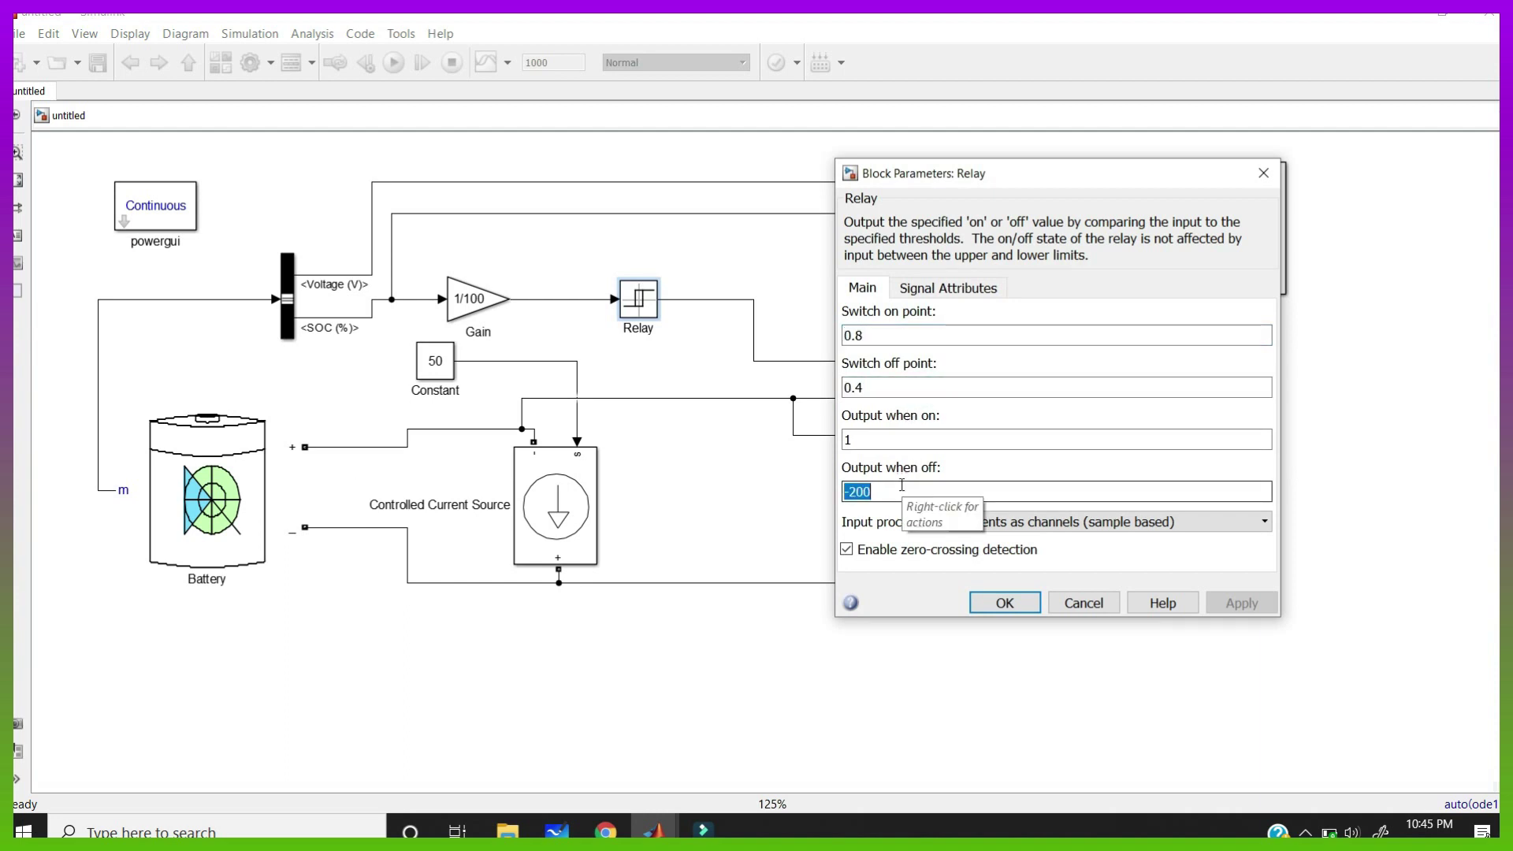
{"action": "left_click", "coordinate": [1002, 602]}
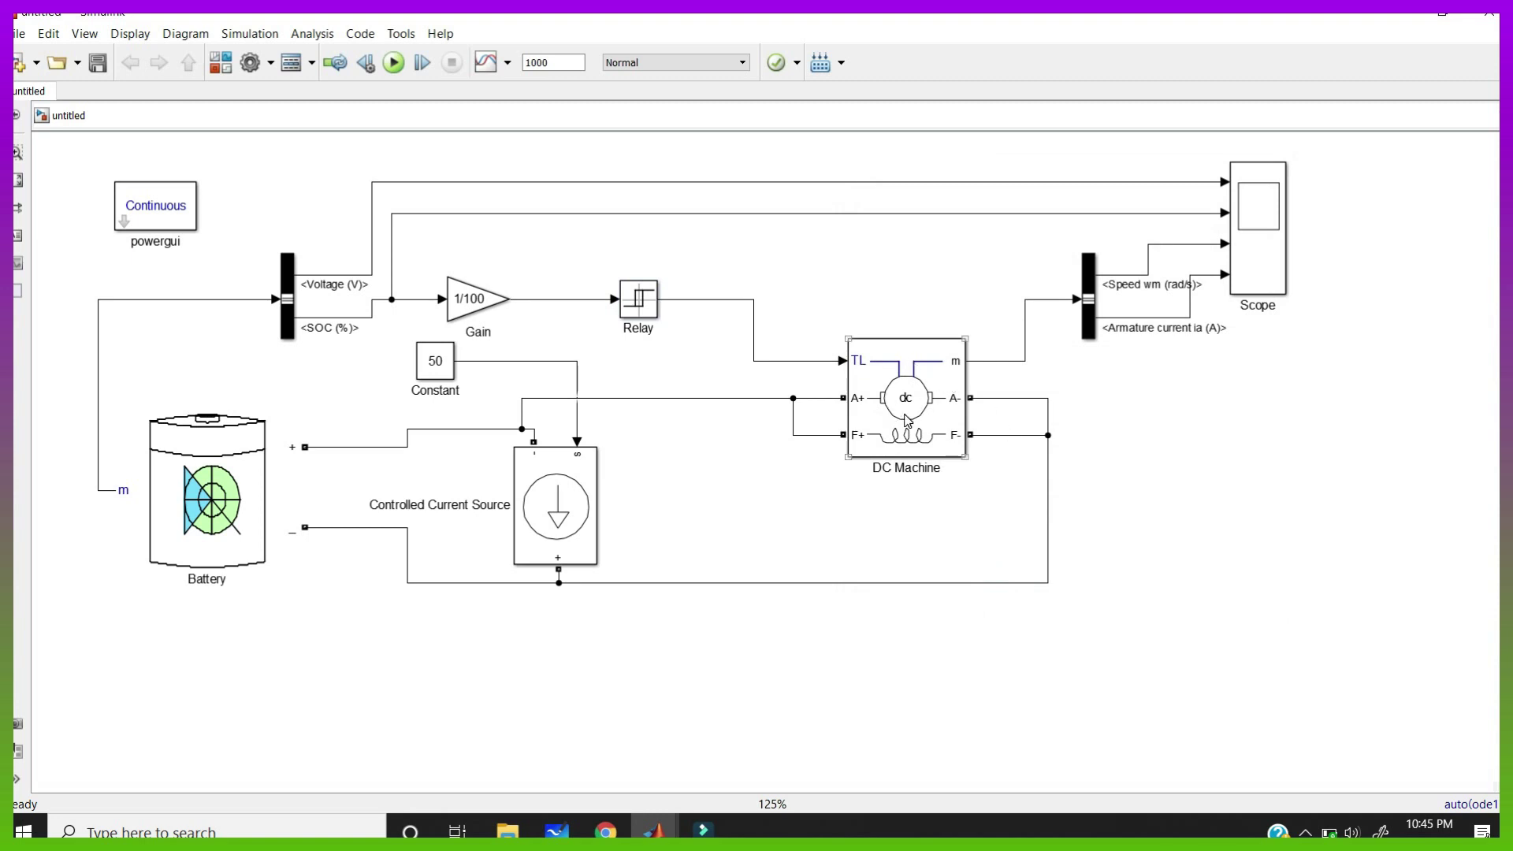
- Run the simulation, show the Scope's four plots in a maximized window and scale their axes to fit
{"action": "left_click", "coordinate": [392, 63]}
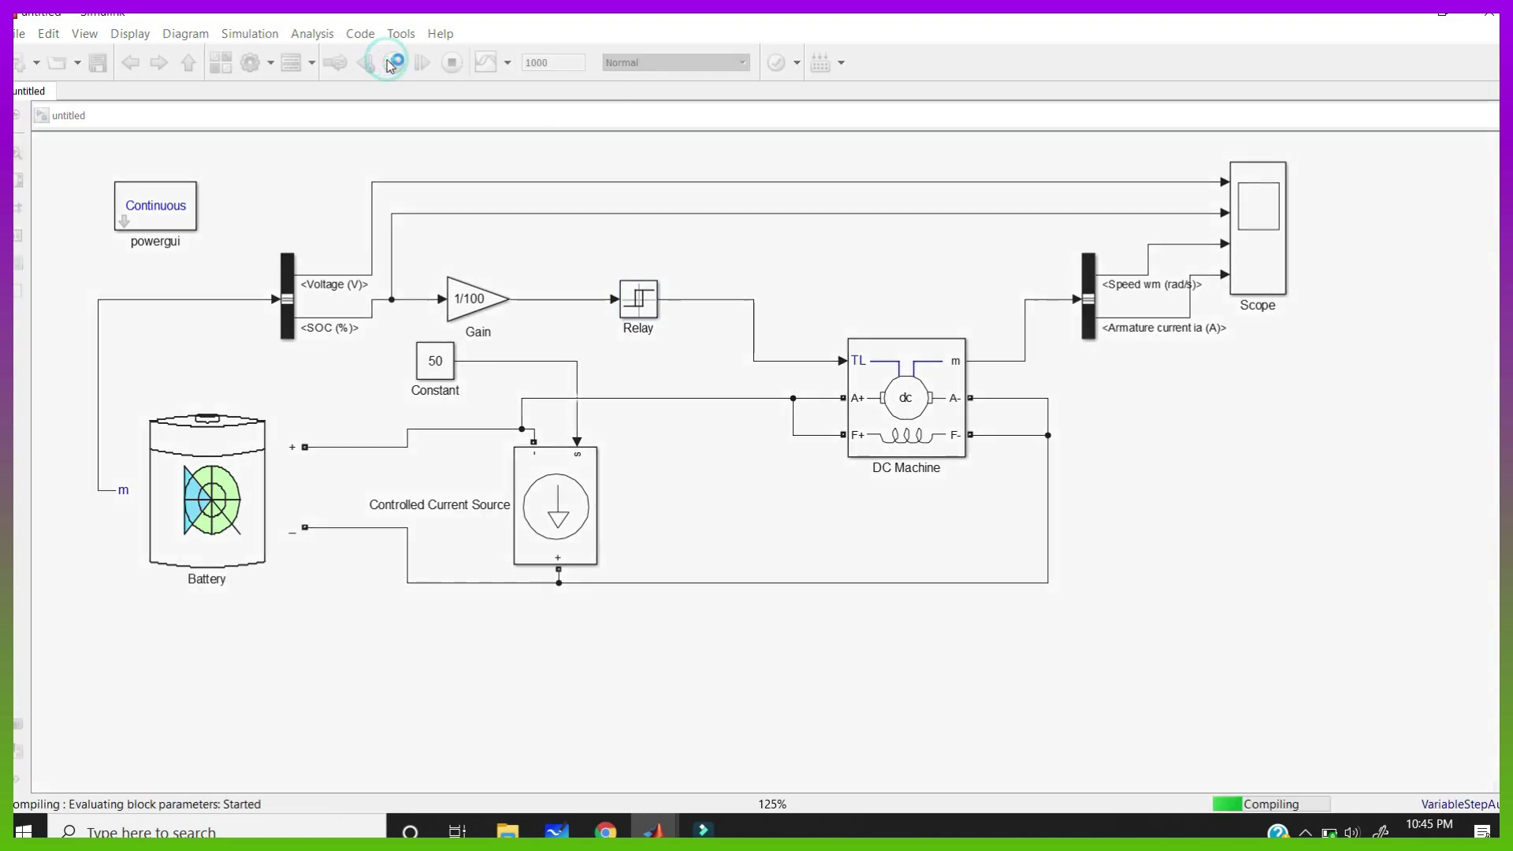
{"action": "double_click", "coordinate": [1258, 228]}
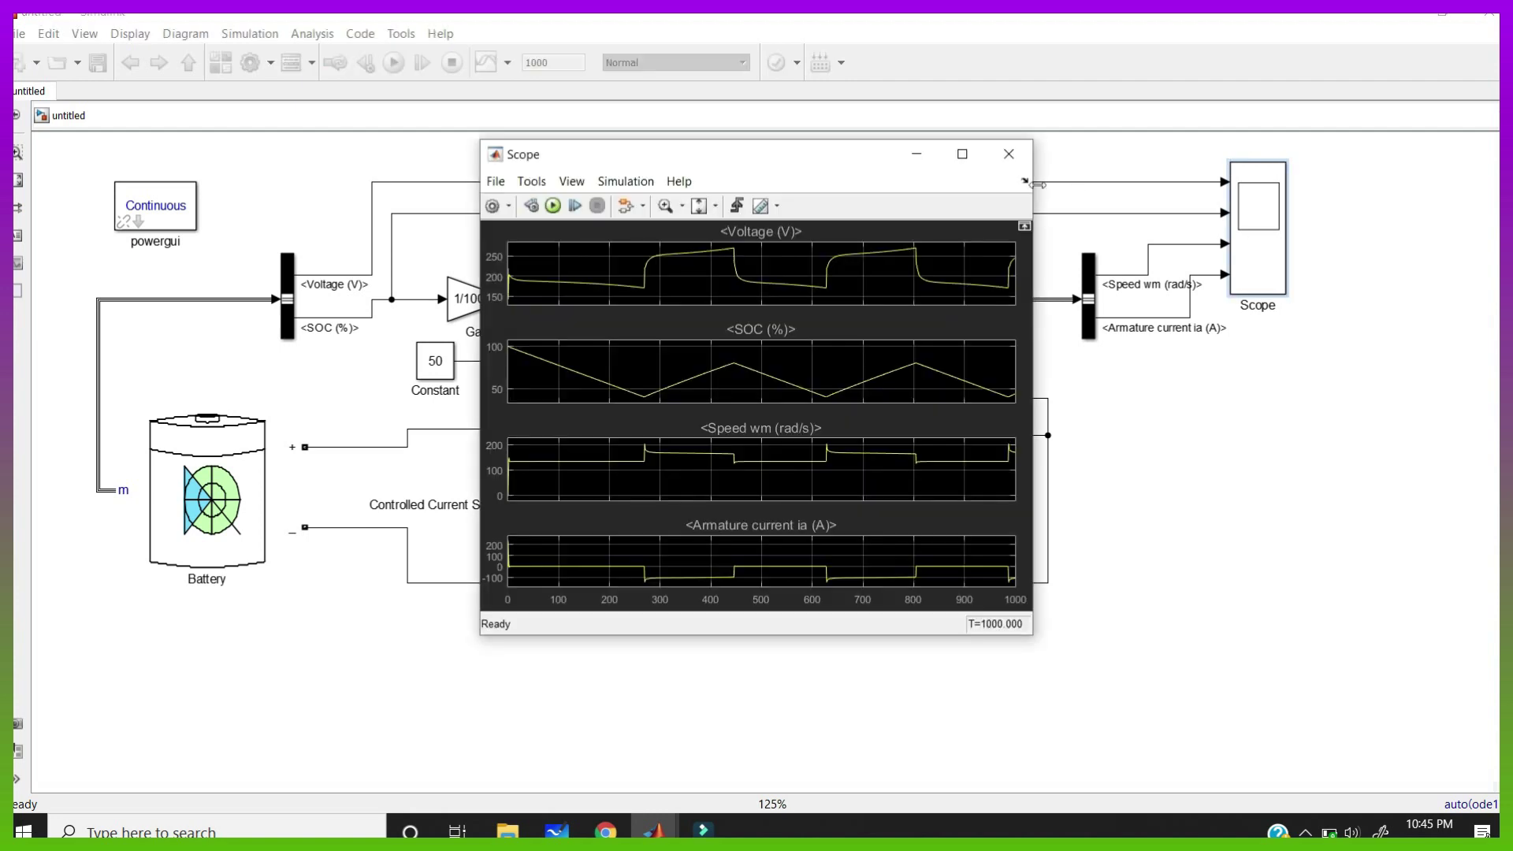
{"action": "left_click", "coordinate": [962, 154]}
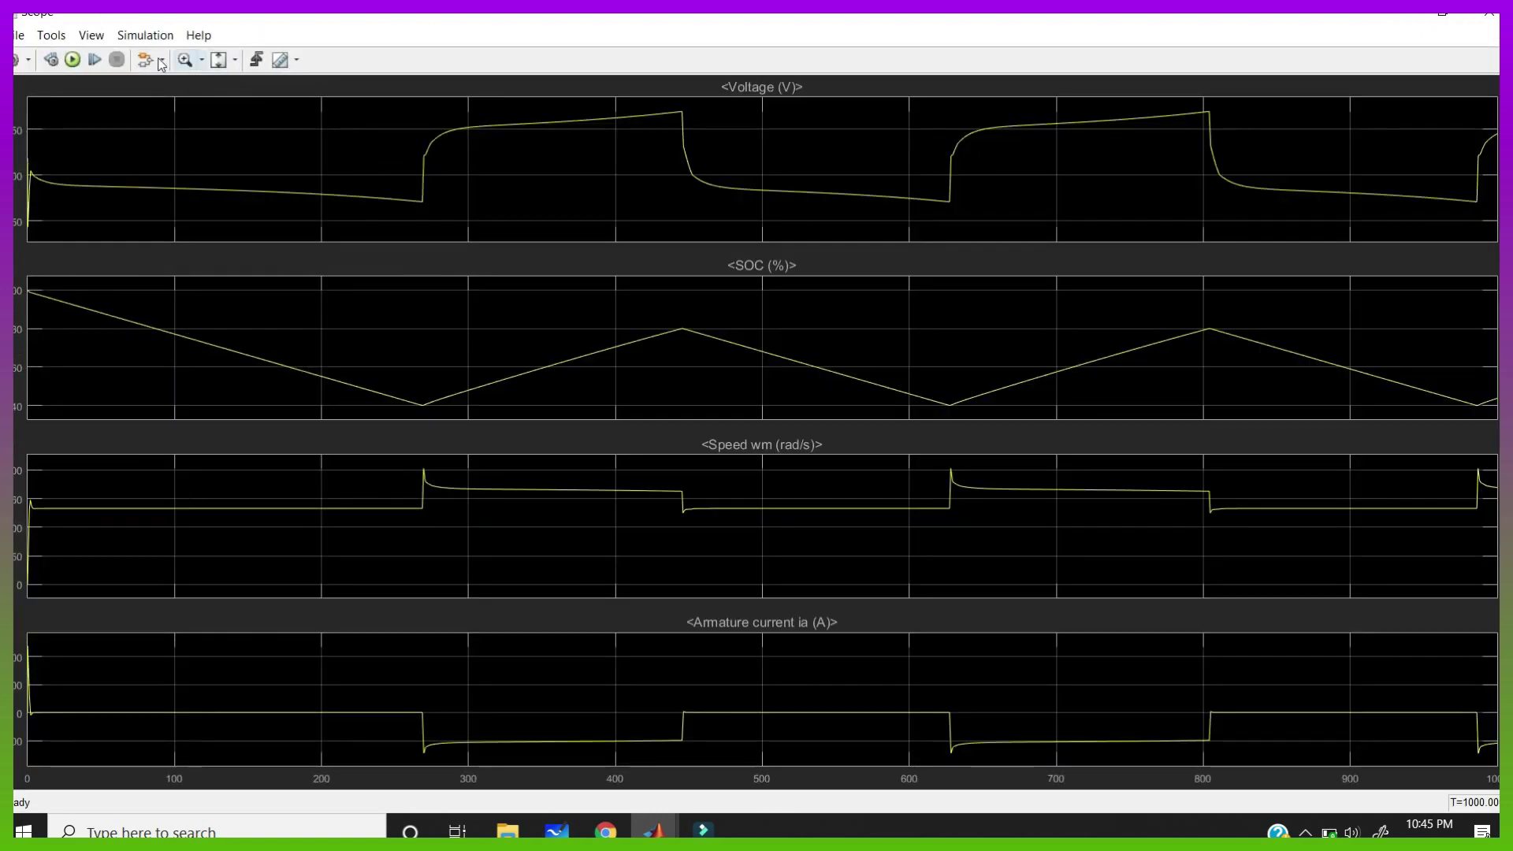
{"action": "left_click", "coordinate": [218, 59]}
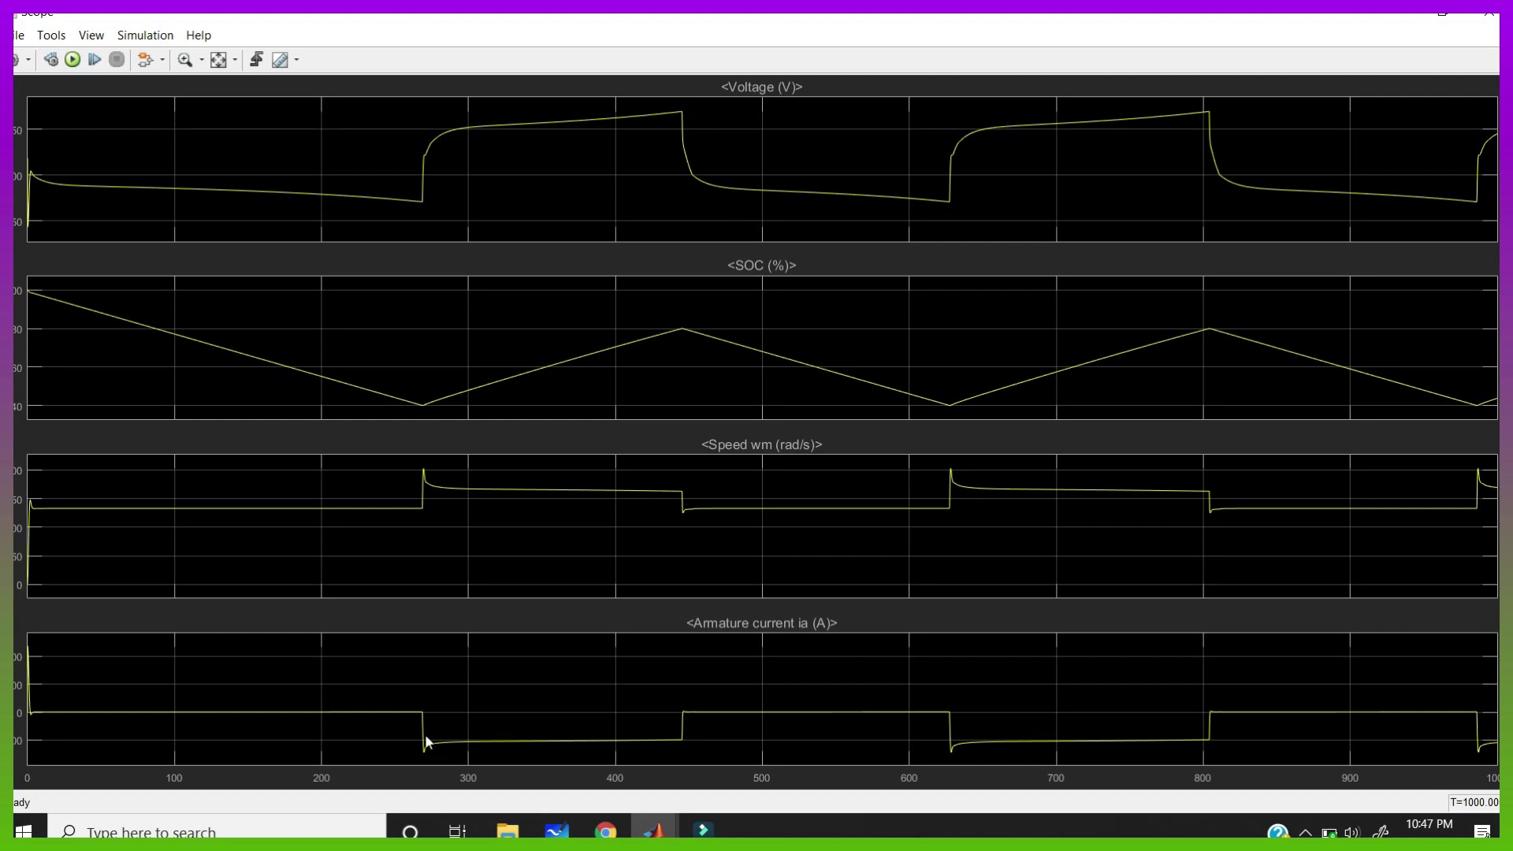
- Return to the model and move the Constant block slightly closer to the Controlled Current Source
{"action": "key", "text": "alt+Tab"}
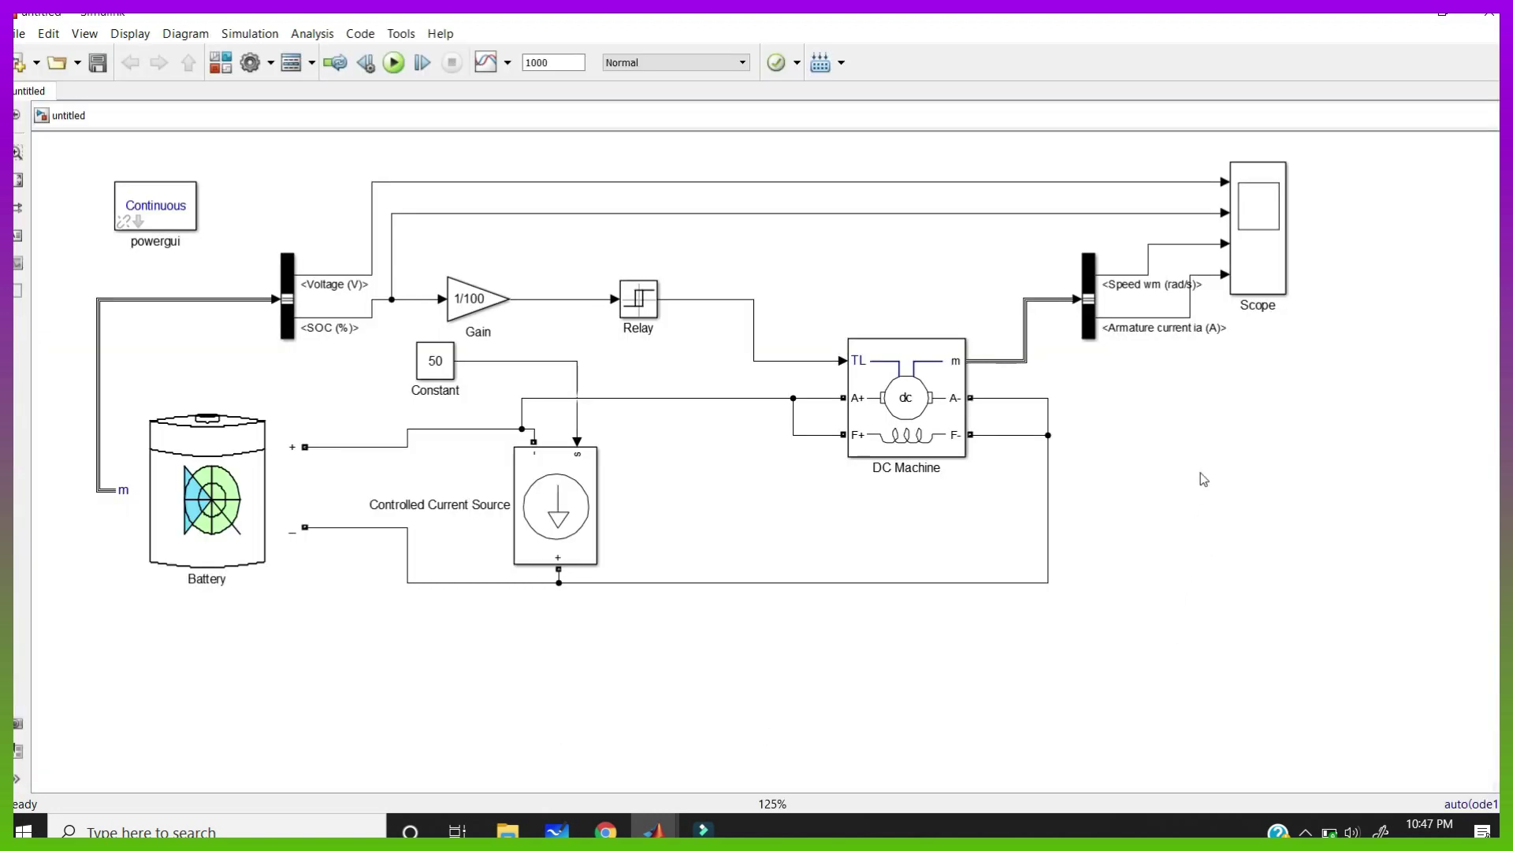
{"action": "left_click", "coordinate": [439, 364]}
{"action": "mouse_move", "coordinate": [438, 364]}
{"action": "left_mouse_down"}
{"action": "mouse_move", "coordinate": [500, 468]}
{"action": "mouse_move", "coordinate": [460, 379]}
{"action": "left_mouse_up"}
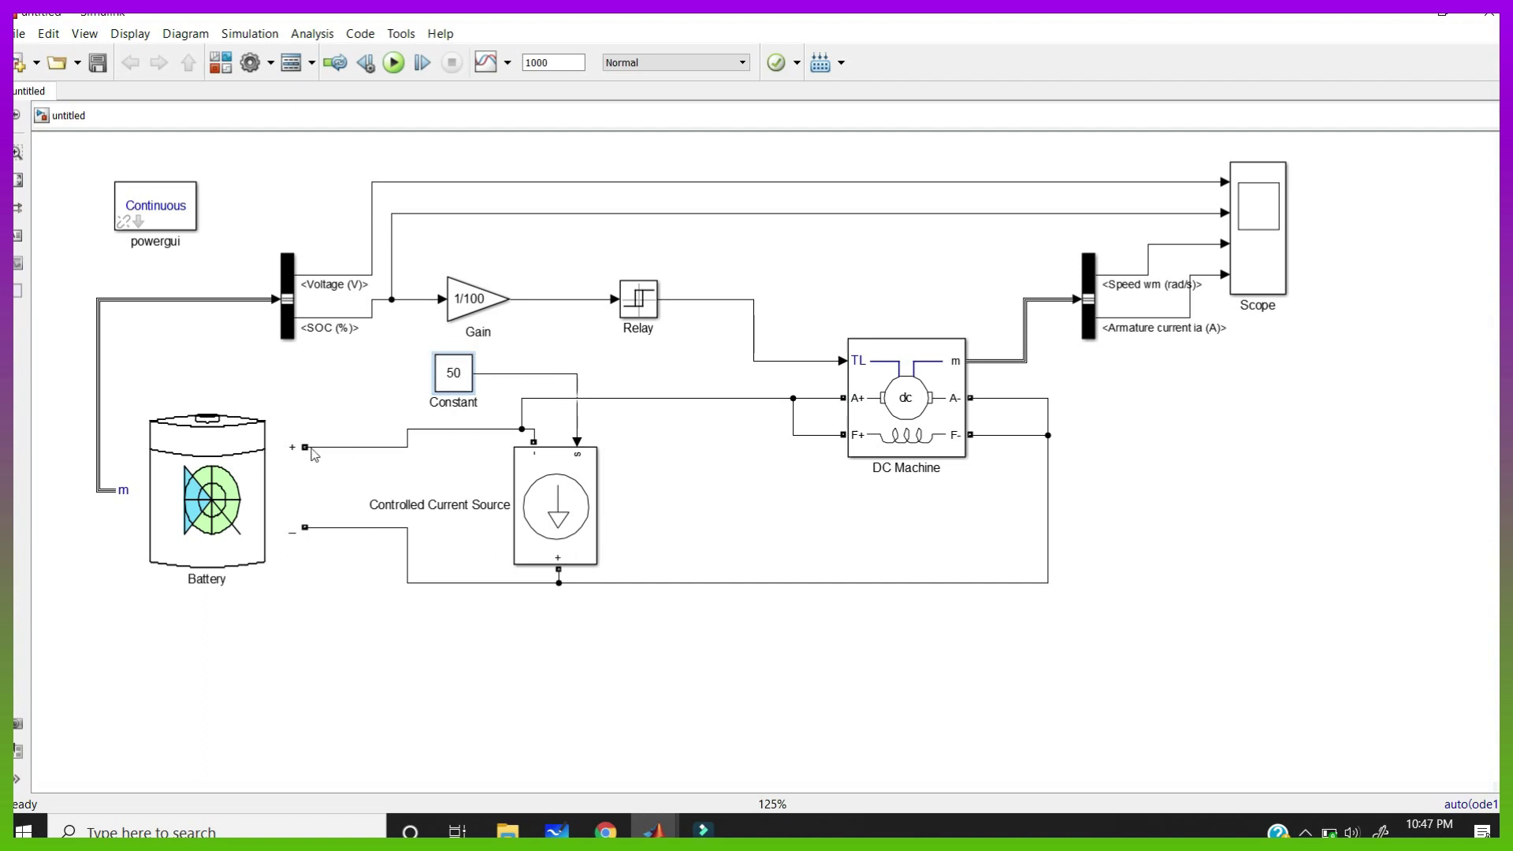
{"action": "left_click", "coordinate": [1013, 501]}
{"action": "left_click", "coordinate": [910, 421]}
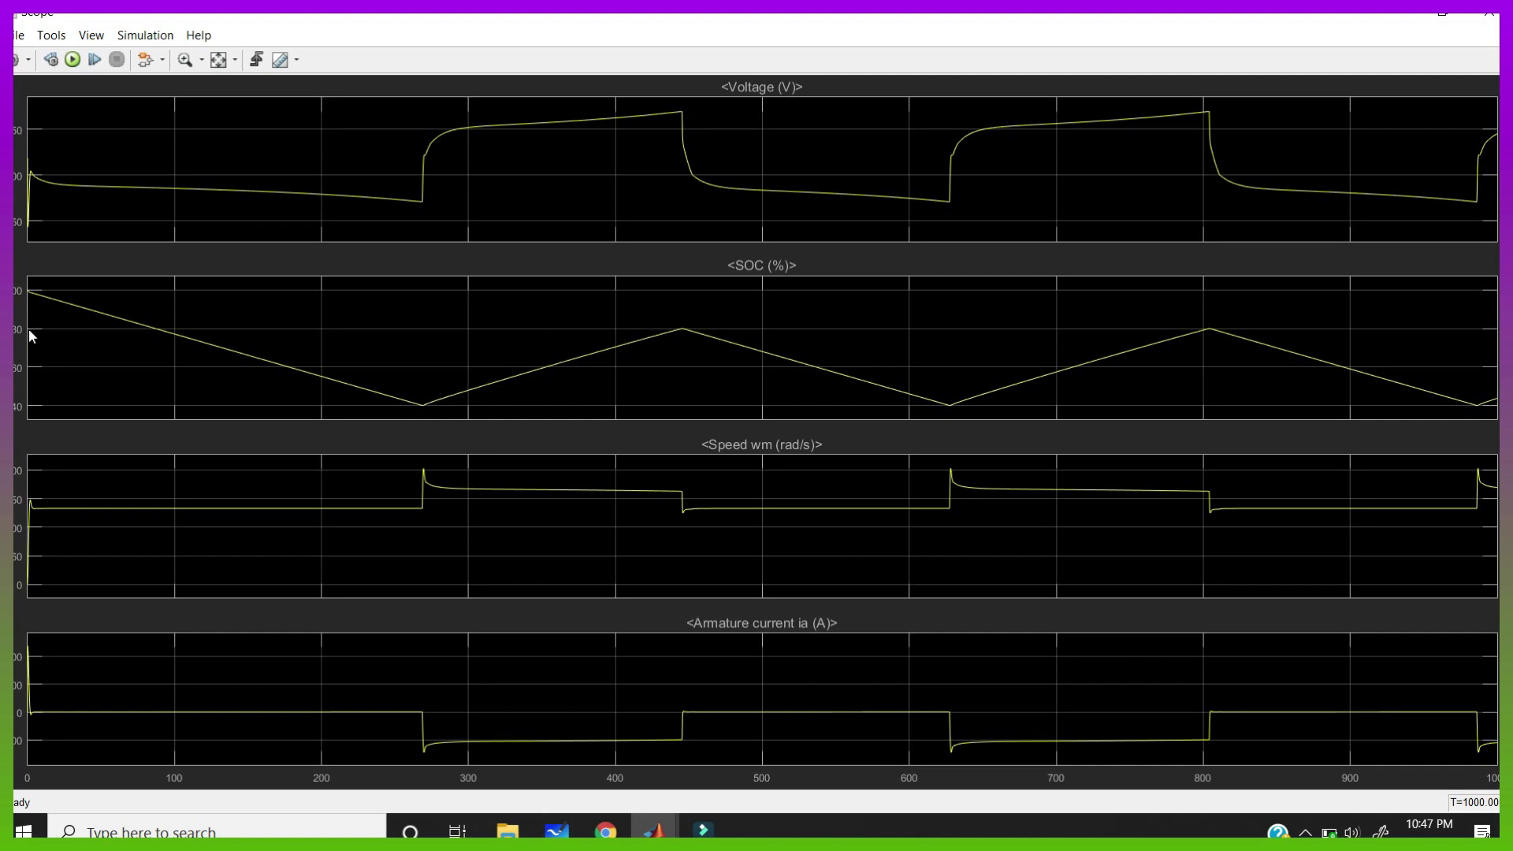
- Go back from the Scope to the model and recheck the Relay's switch off and switch on thresholds
{"action": "mouse_move", "coordinate": [654, 831]}
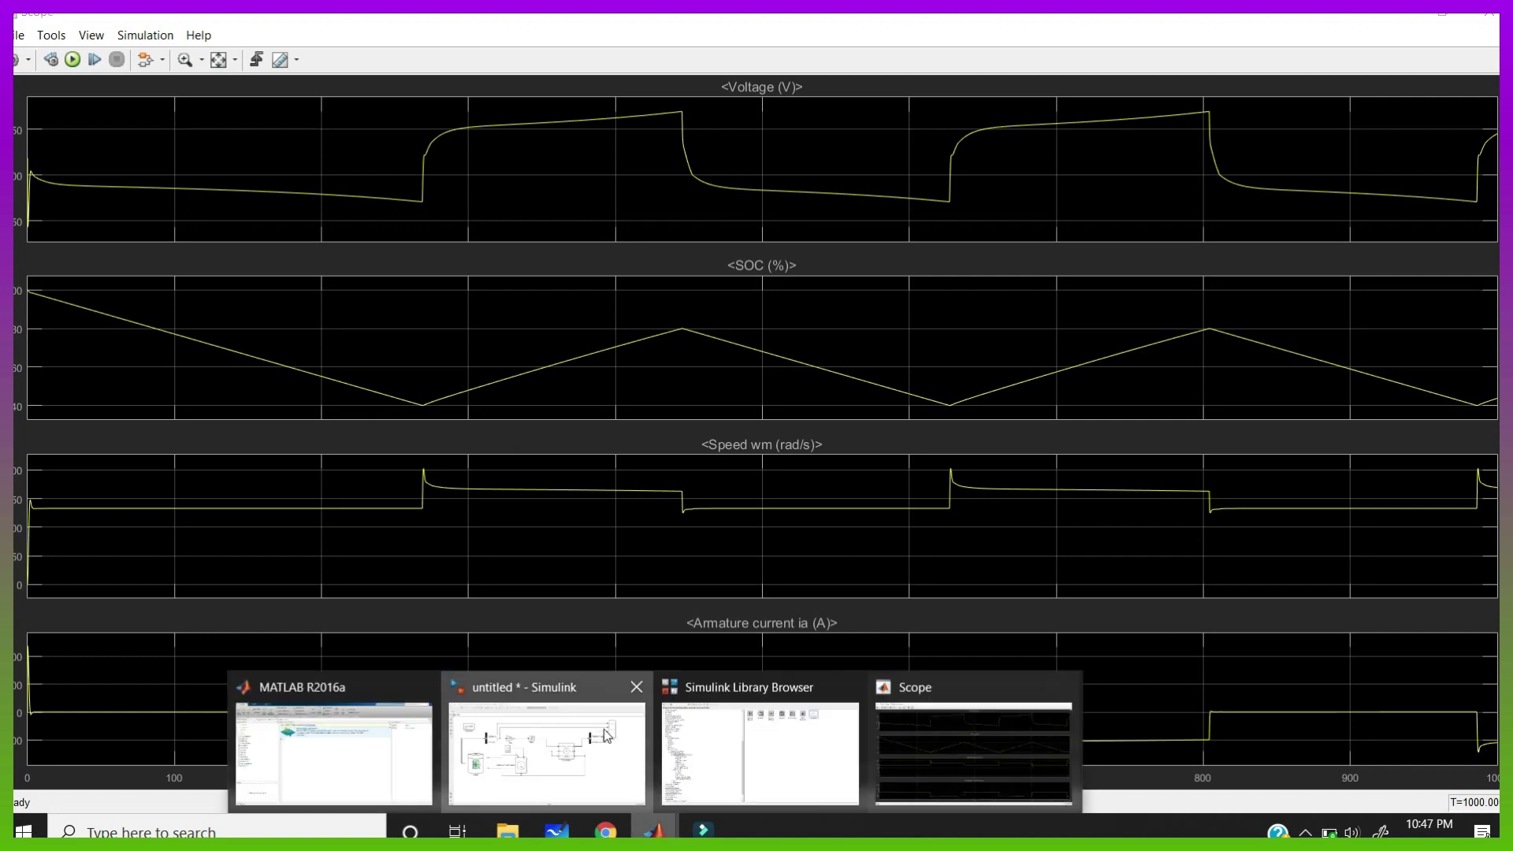
{"action": "left_click", "coordinate": [540, 748]}
{"action": "double_click", "coordinate": [641, 306]}
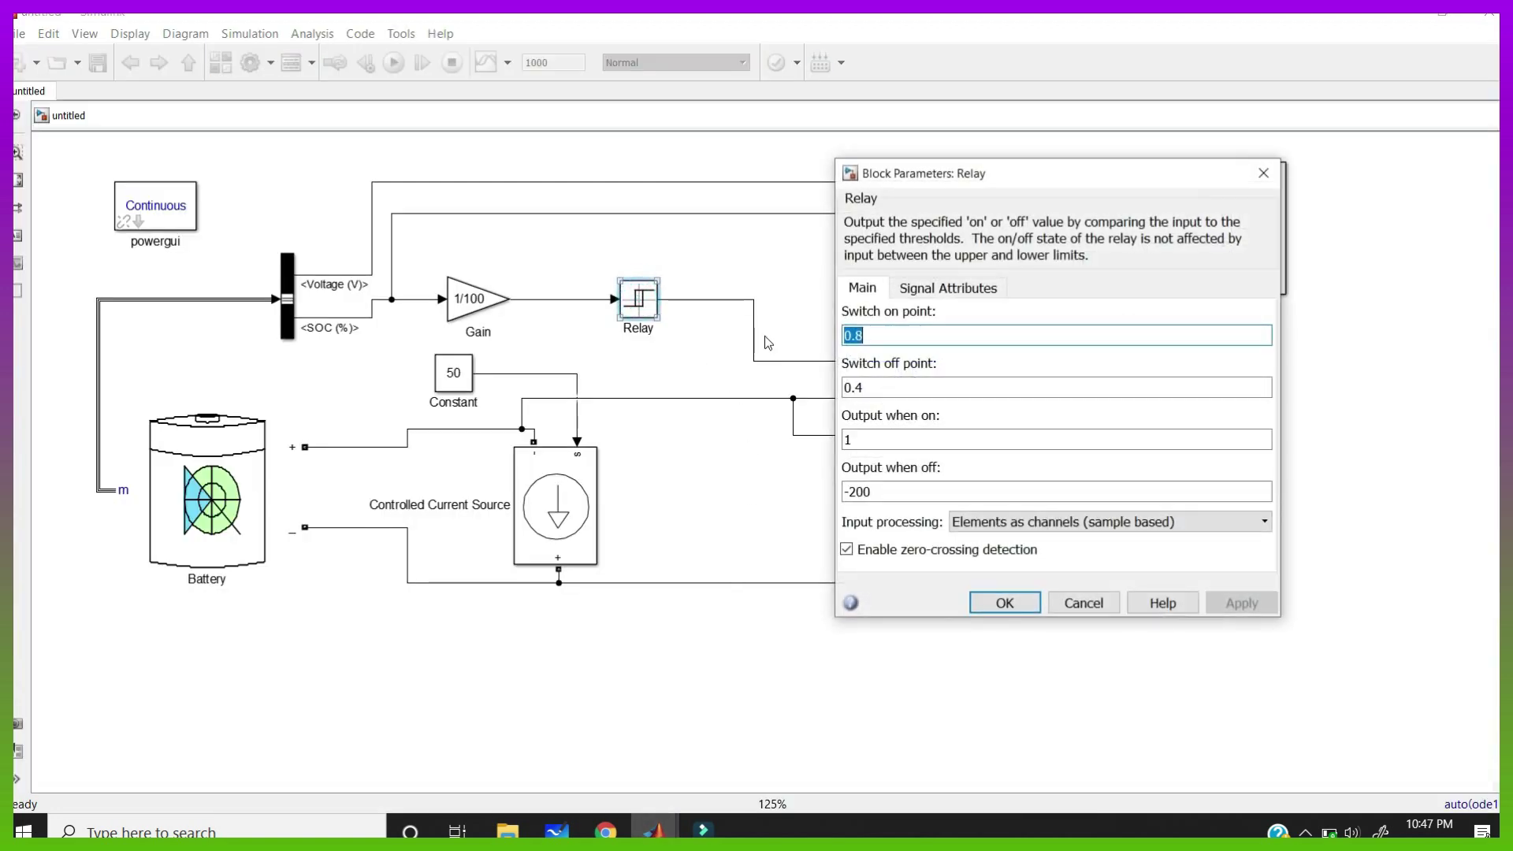
{"action": "double_click", "coordinate": [875, 385]}
{"action": "key", "text": "shift+Tab"}
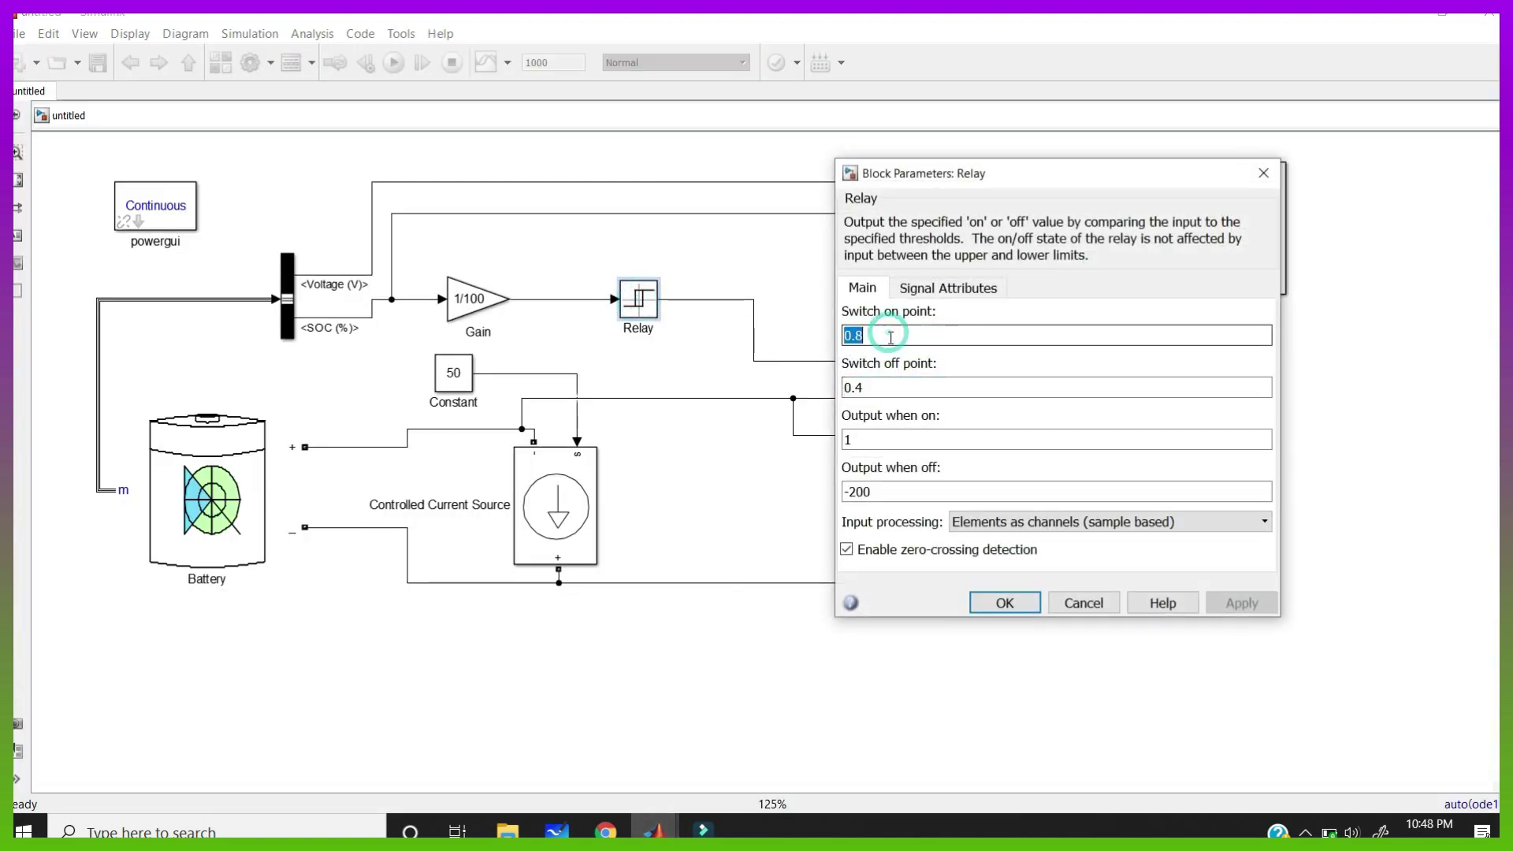
{"action": "left_click", "coordinate": [988, 603]}
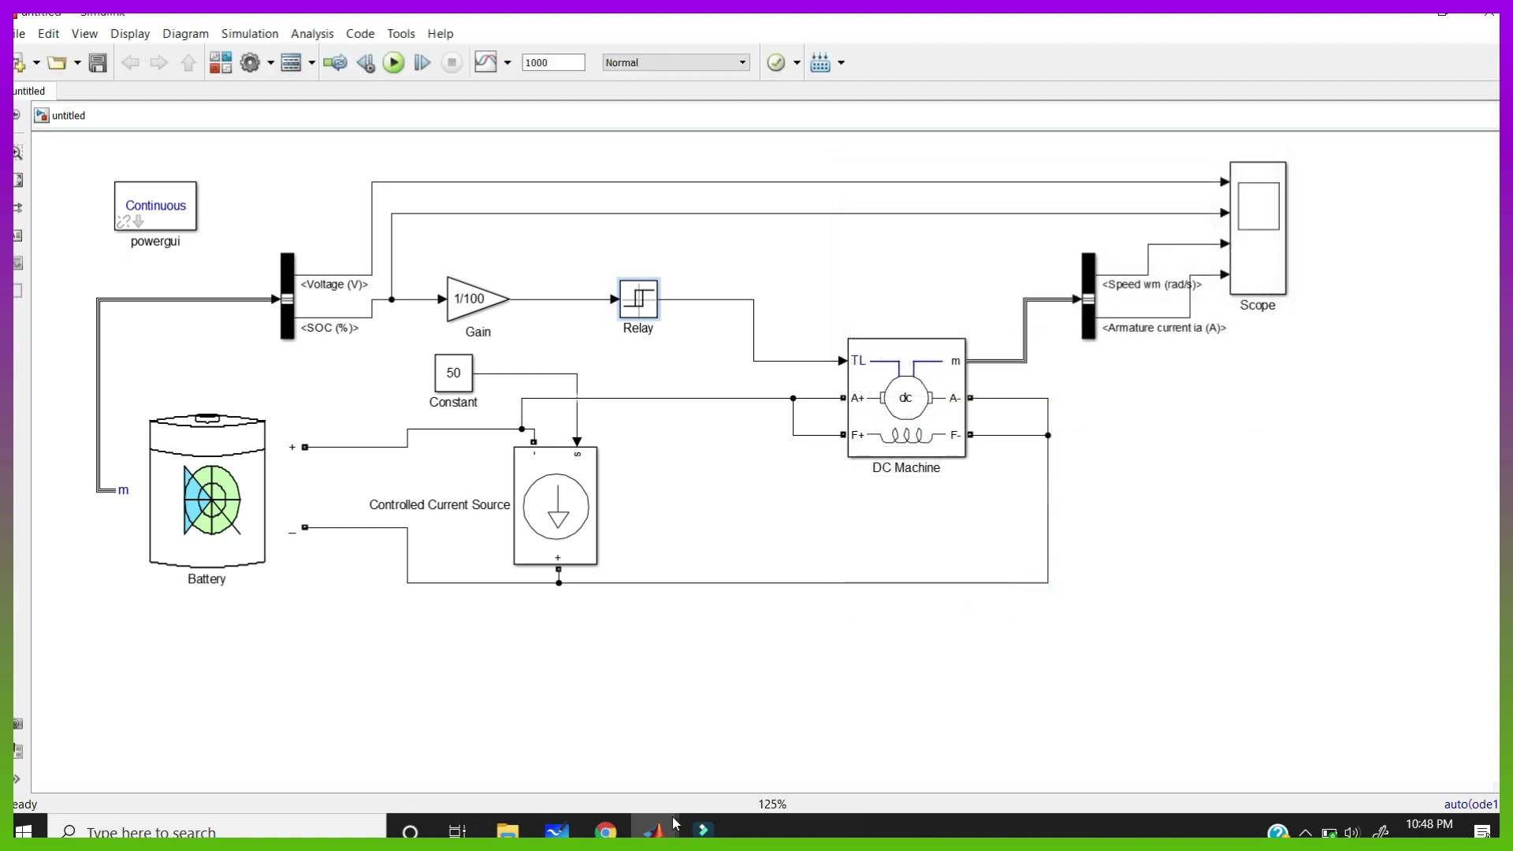